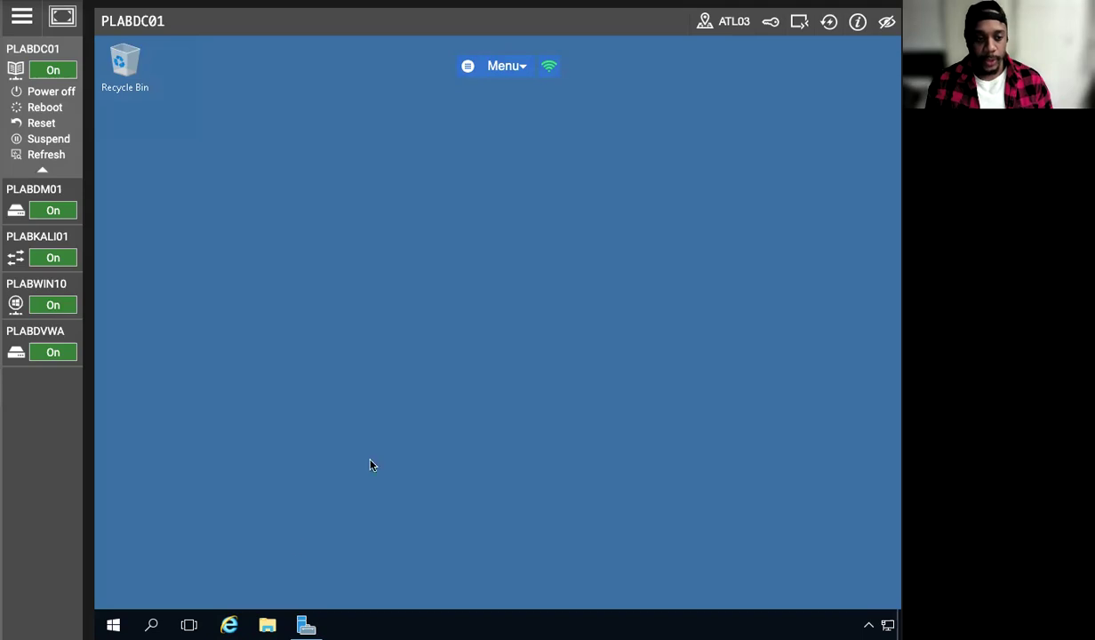
Open an administrator command prompt on PLABDC01 and ping PLABWIN10
{"action": "key", "text": "super+x"}
{"action": "left_click", "coordinate": [222, 418]}
{"action": "type", "text": "ping"}
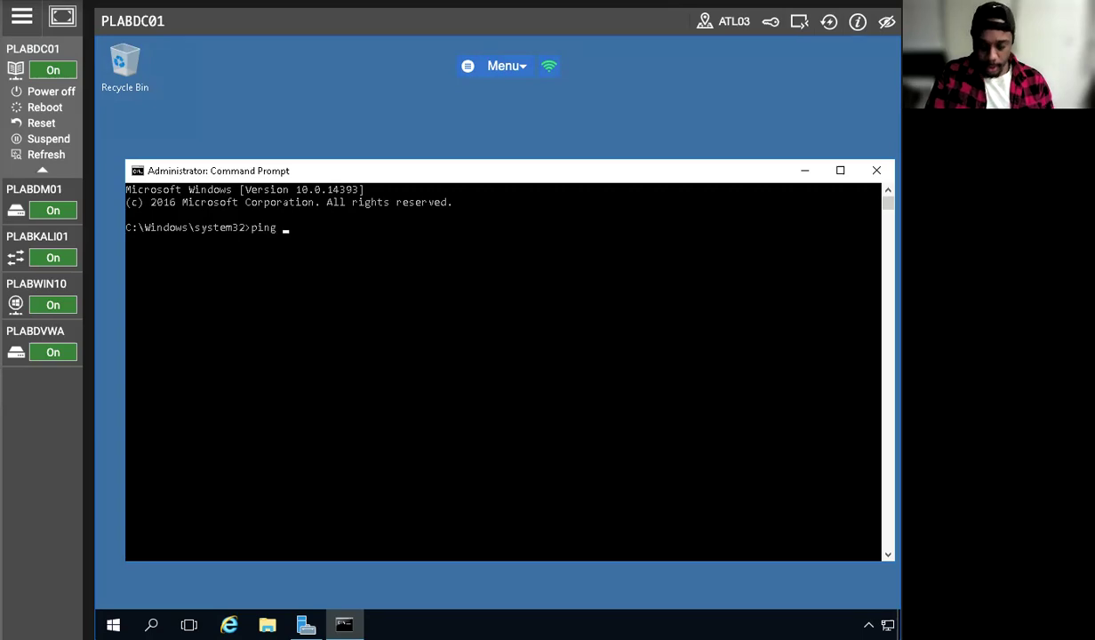
{"action": "type", "text": " PLABWIN10"}
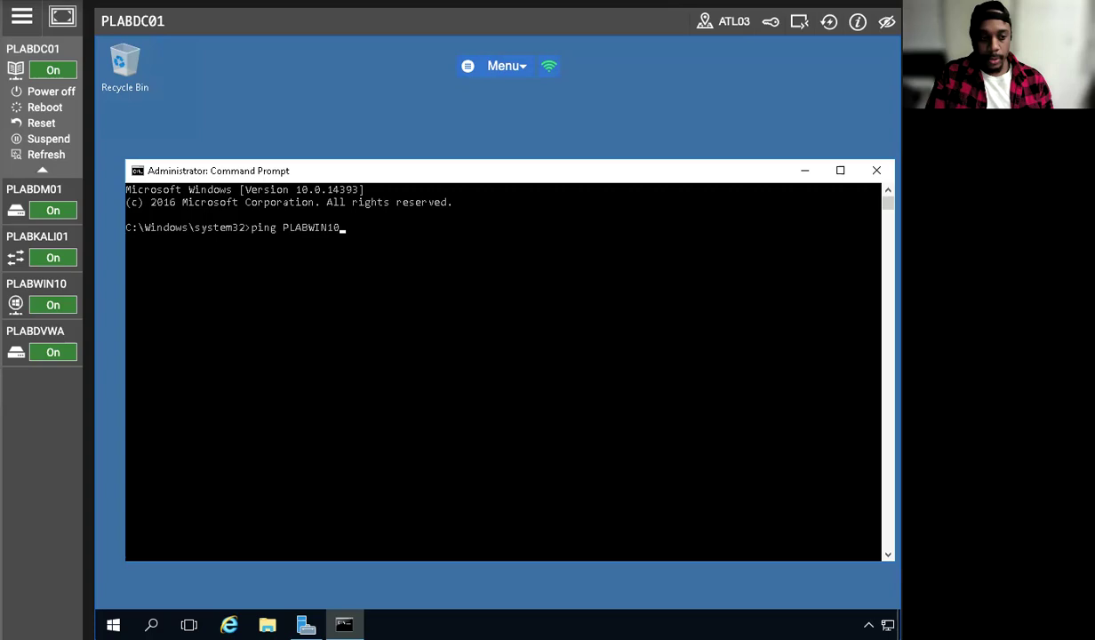
{"action": "key", "text": "Return"}
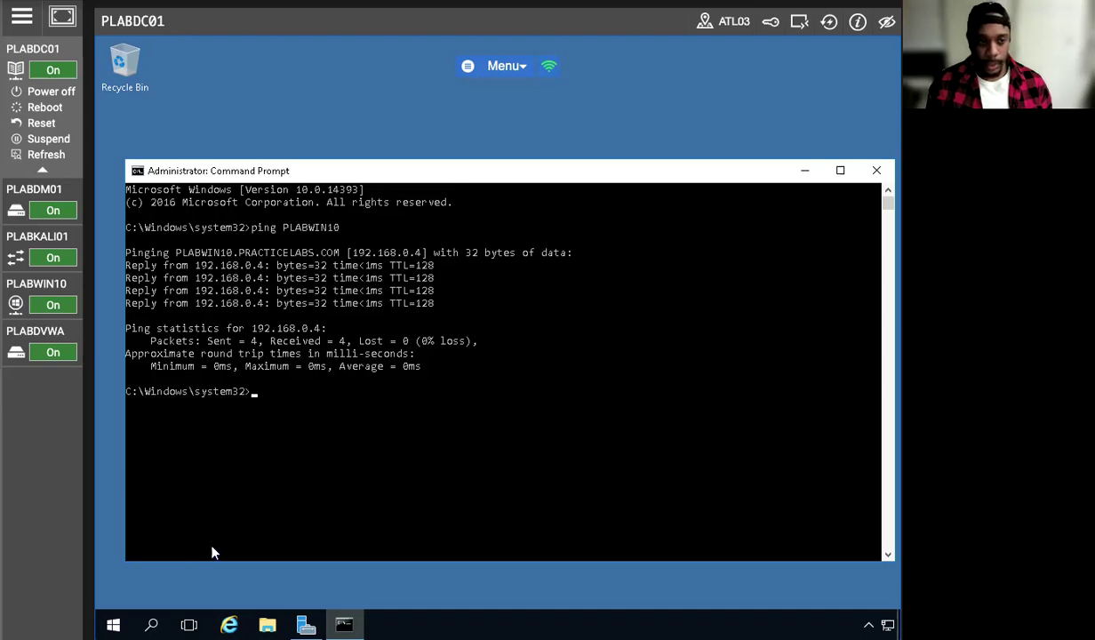
Switch to the PLABWIN10 machine and try searching Windows for "windows firewall"
{"action": "left_click", "coordinate": [35, 283]}
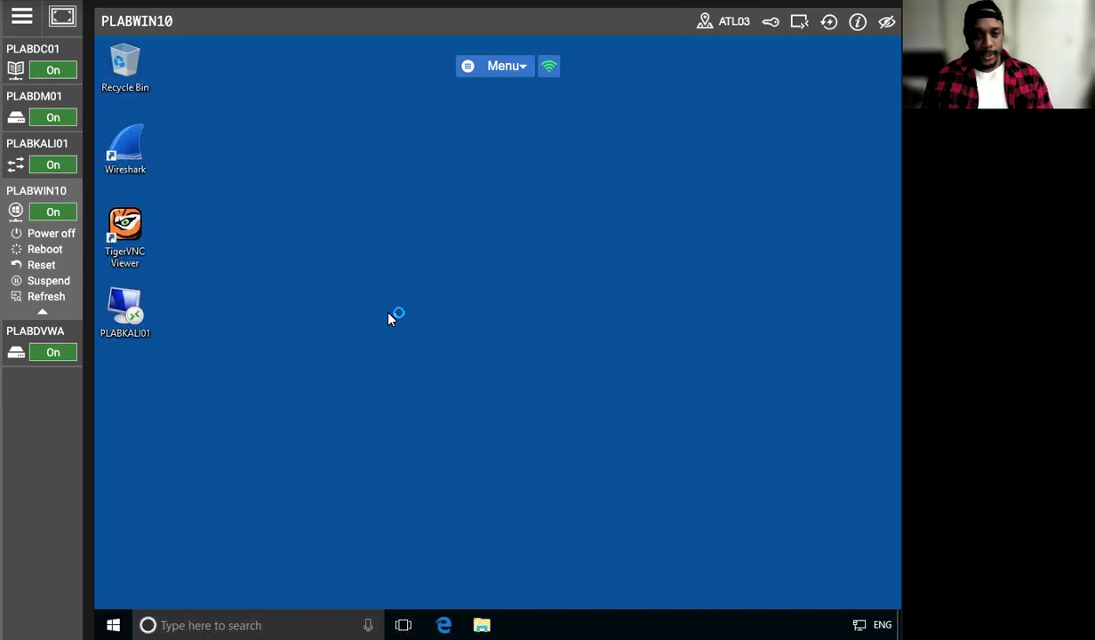
{"action": "left_click", "coordinate": [222, 625]}
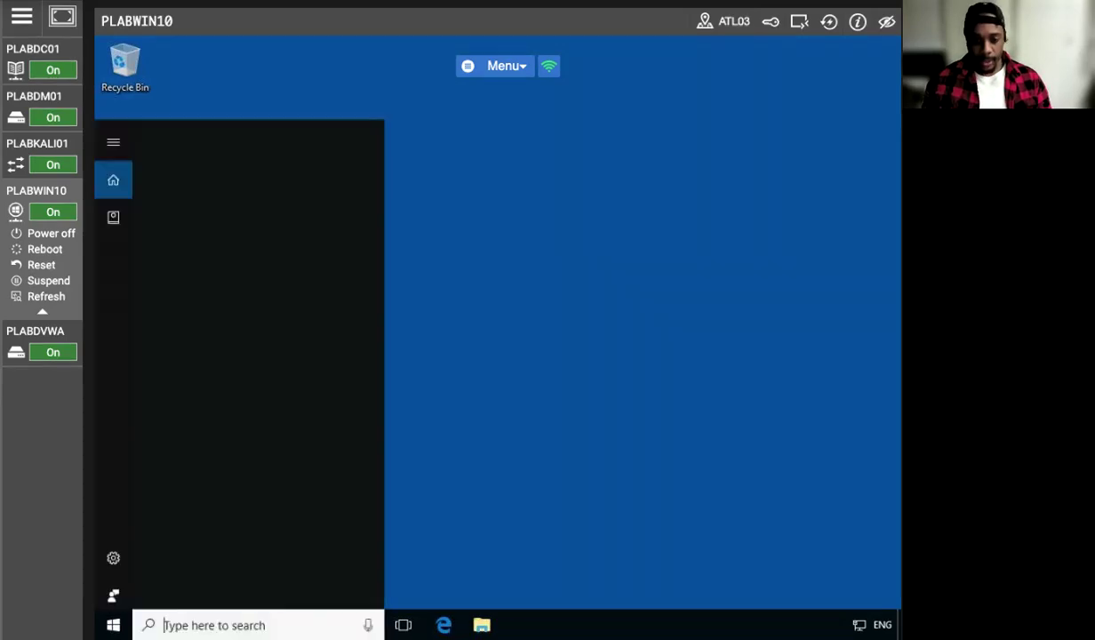
{"action": "type", "text": "windows"}
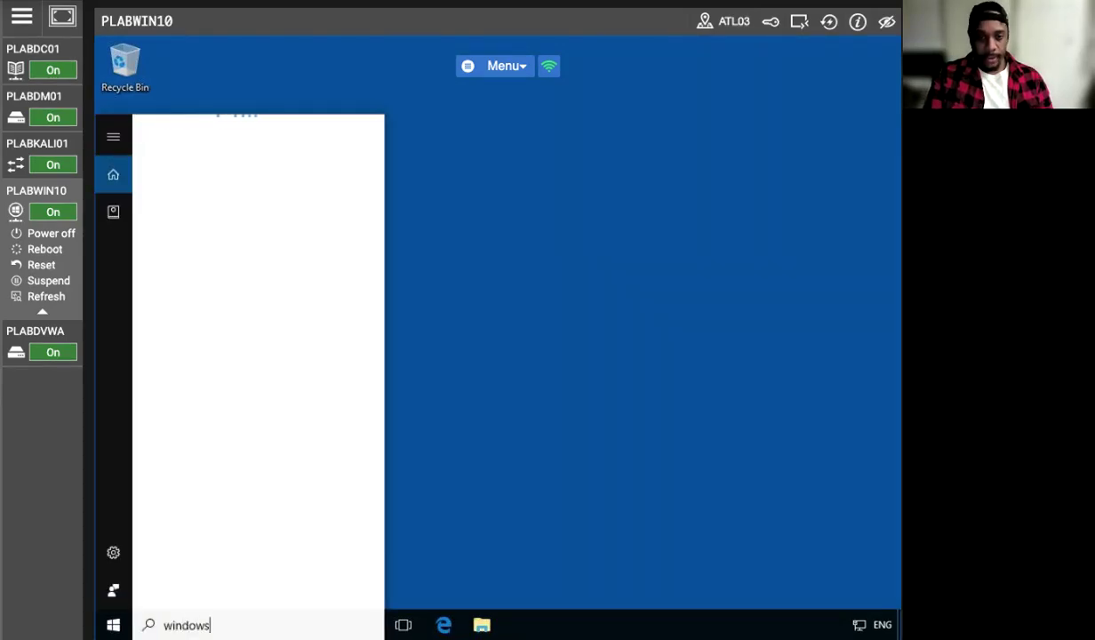
{"action": "type", "text": " firewall"}
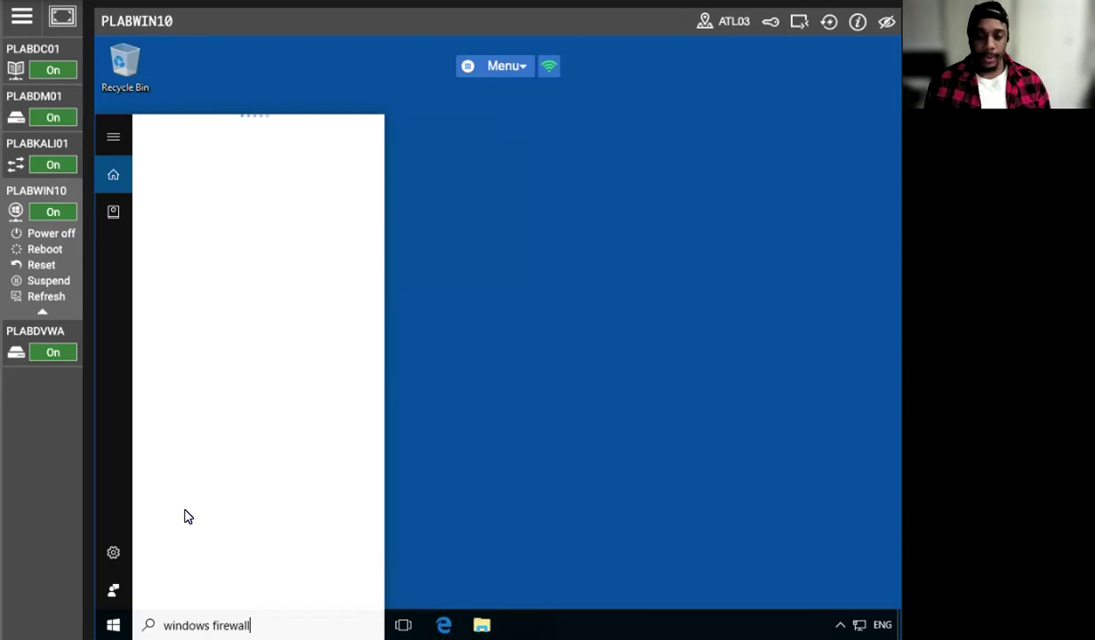
{"action": "left_click", "coordinate": [522, 401]}
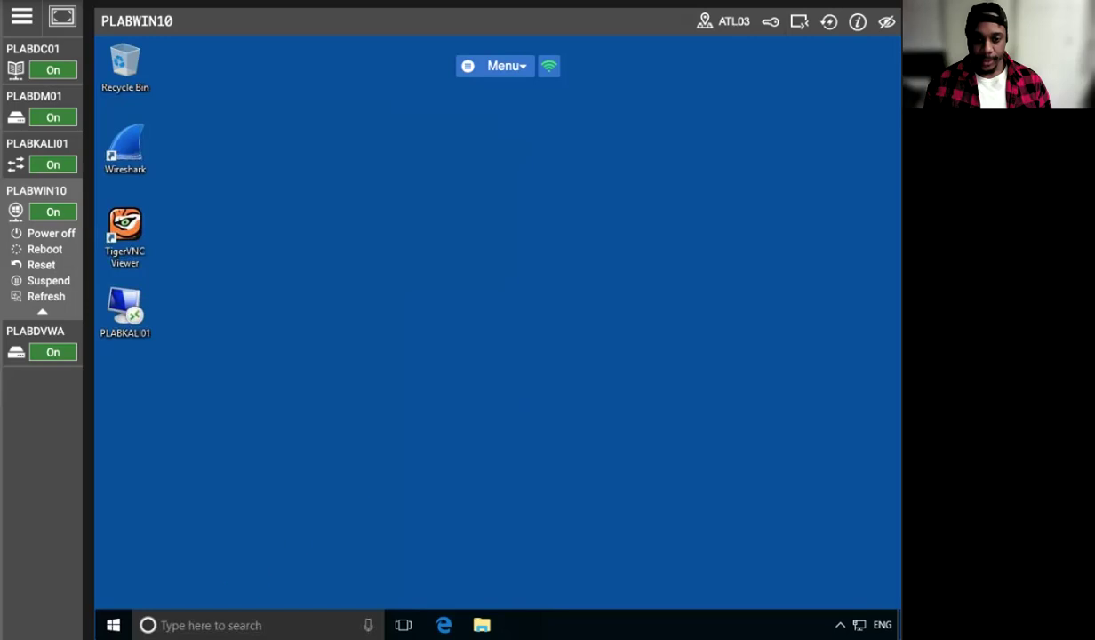
Try the Windows search for "windows firewall" once more
{"action": "left_click", "coordinate": [211, 625]}
{"action": "type", "text": "wif"}
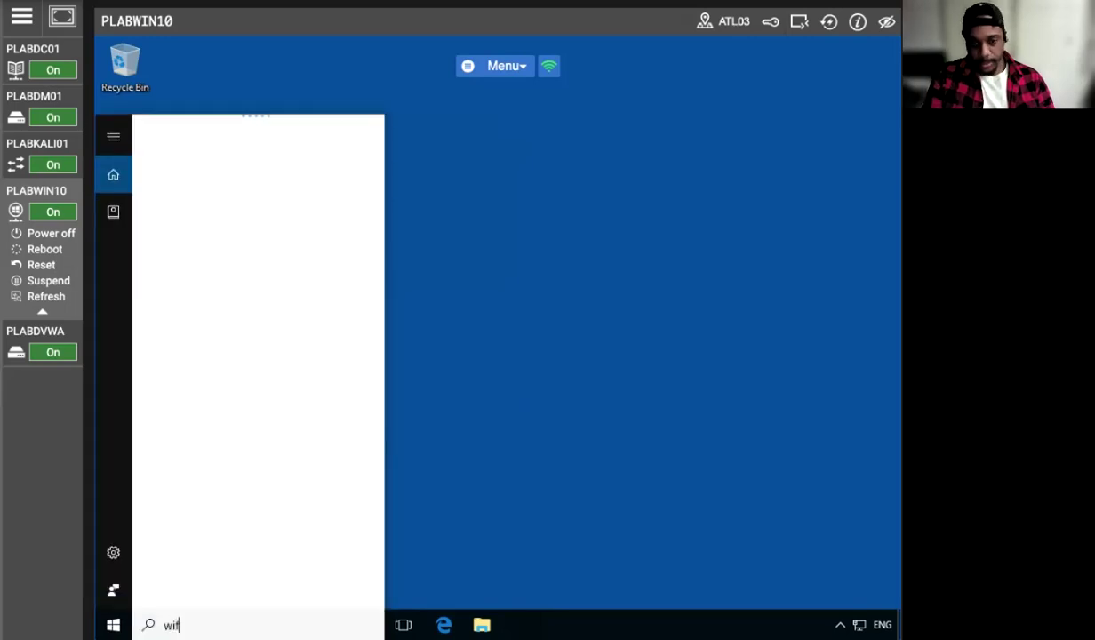
{"action": "type", "text": "ndows firewall"}
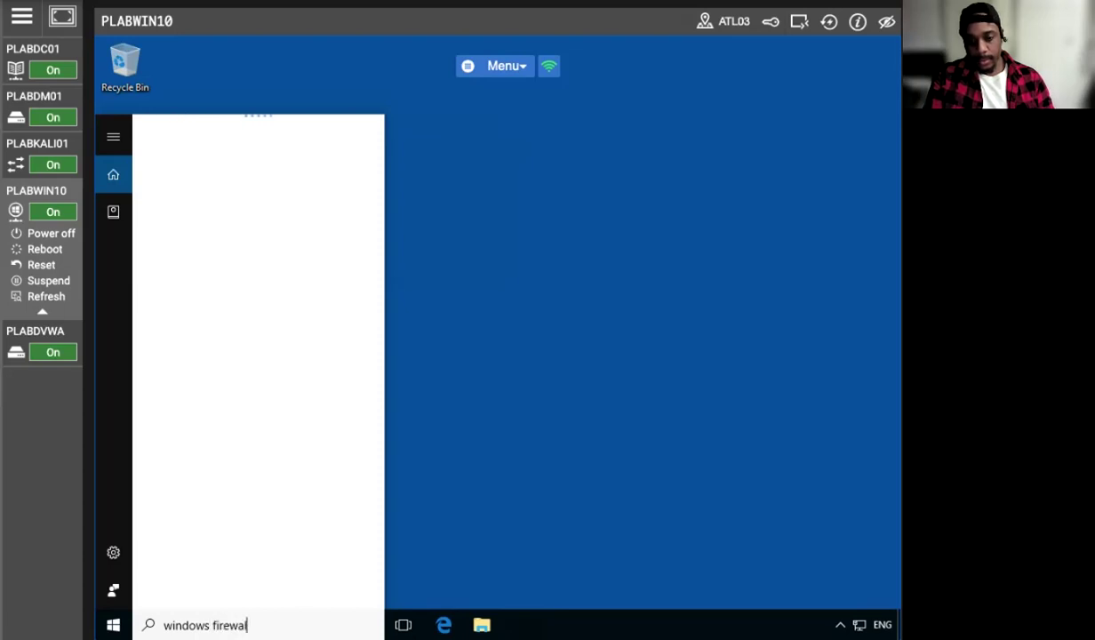
{"action": "left_click", "coordinate": [111, 137]}
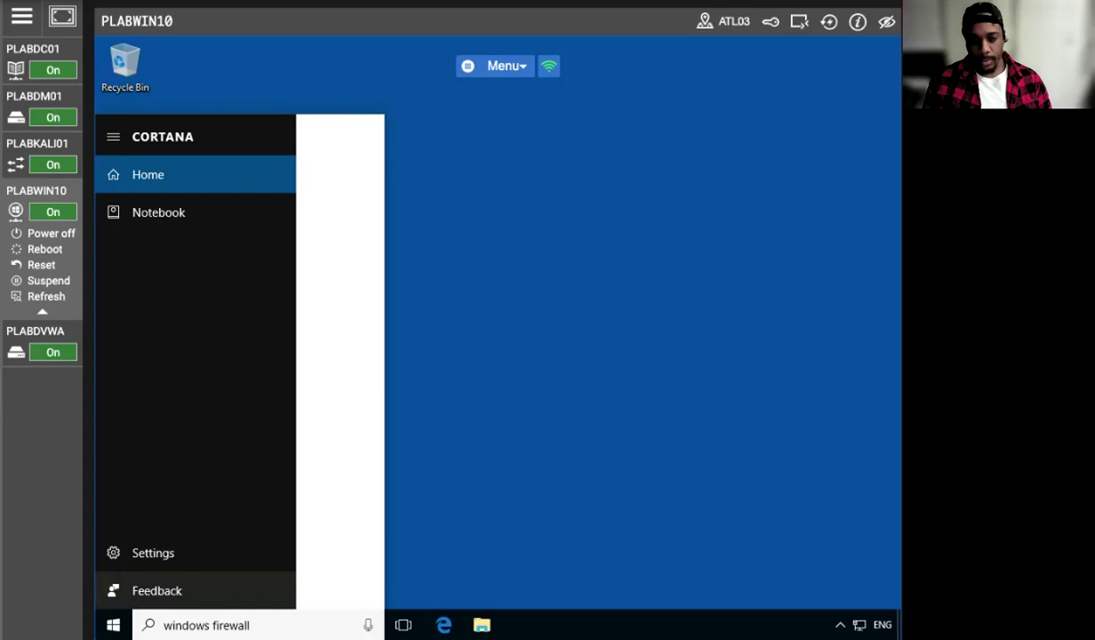
Open Windows Firewall with Advanced Security from the Windows Administrative Tools
{"action": "left_click", "coordinate": [113, 625]}
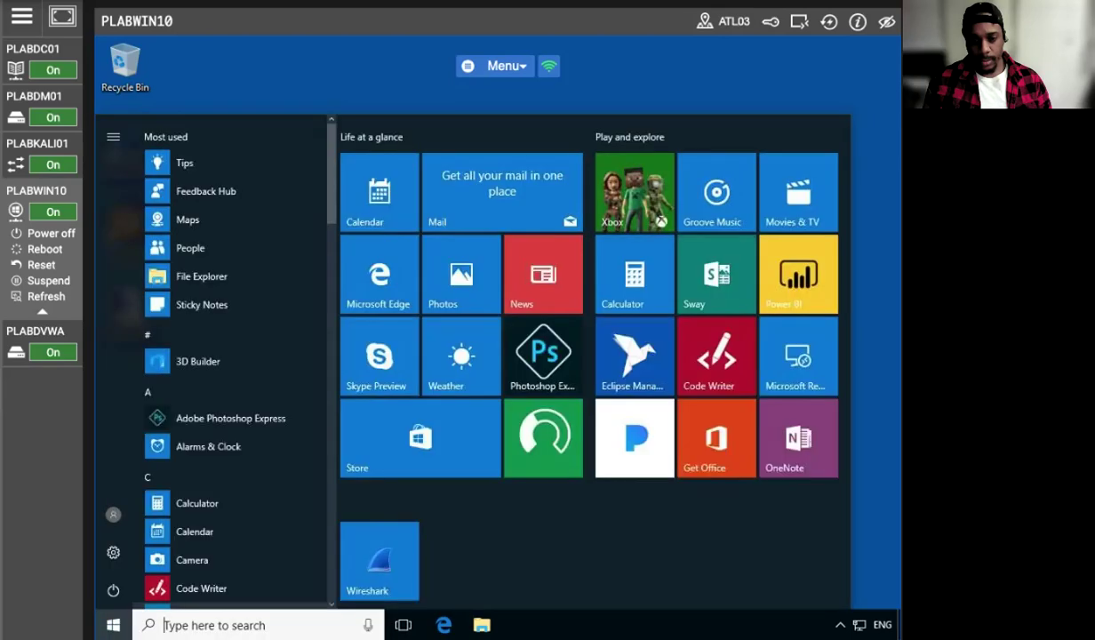
{"action": "scroll", "coordinate": [233, 344], "scroll_direction": "down", "scroll_amount": 3}
{"action": "scroll", "coordinate": [232, 345], "scroll_direction": "down", "scroll_amount": 12}
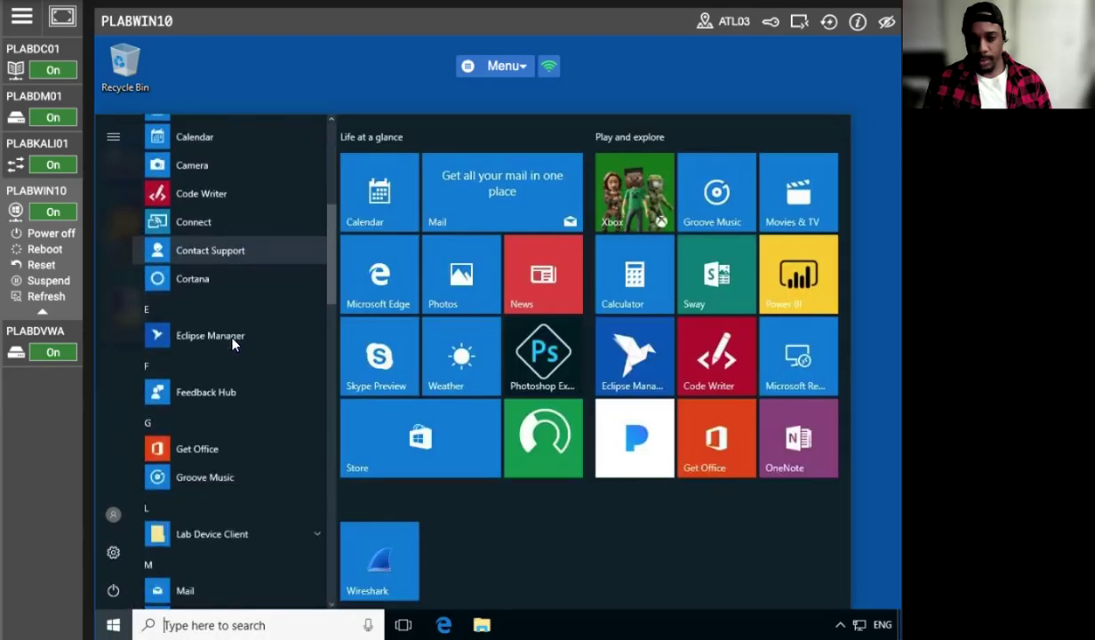
{"action": "scroll", "coordinate": [235, 356], "scroll_direction": "down", "scroll_amount": 6}
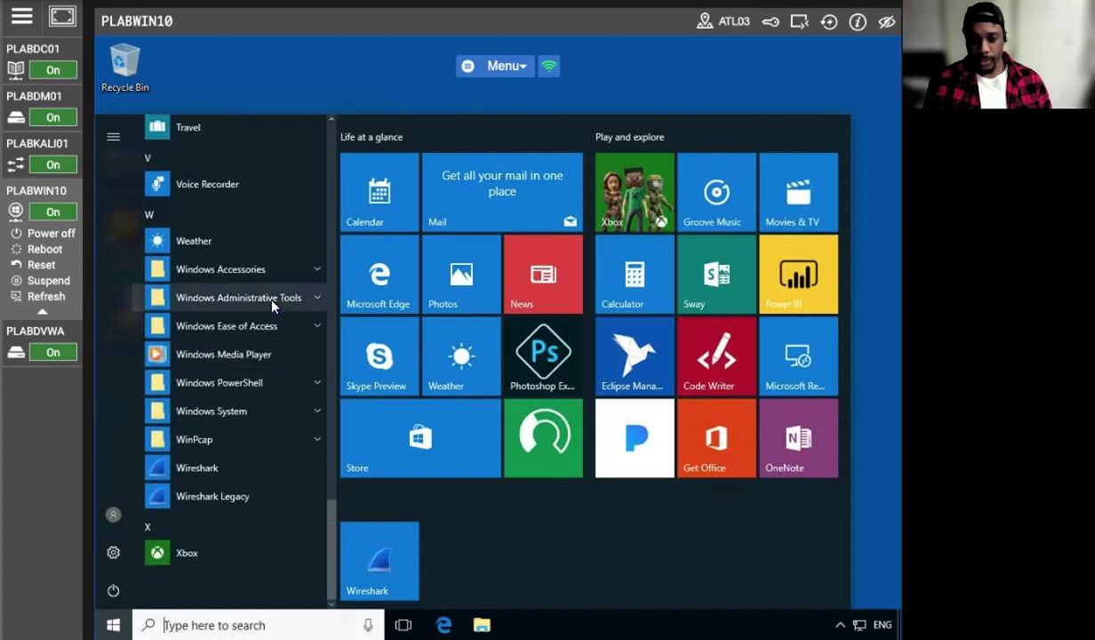
{"action": "left_click", "coordinate": [272, 306]}
{"action": "scroll", "coordinate": [261, 471], "scroll_direction": "down", "scroll_amount": 3}
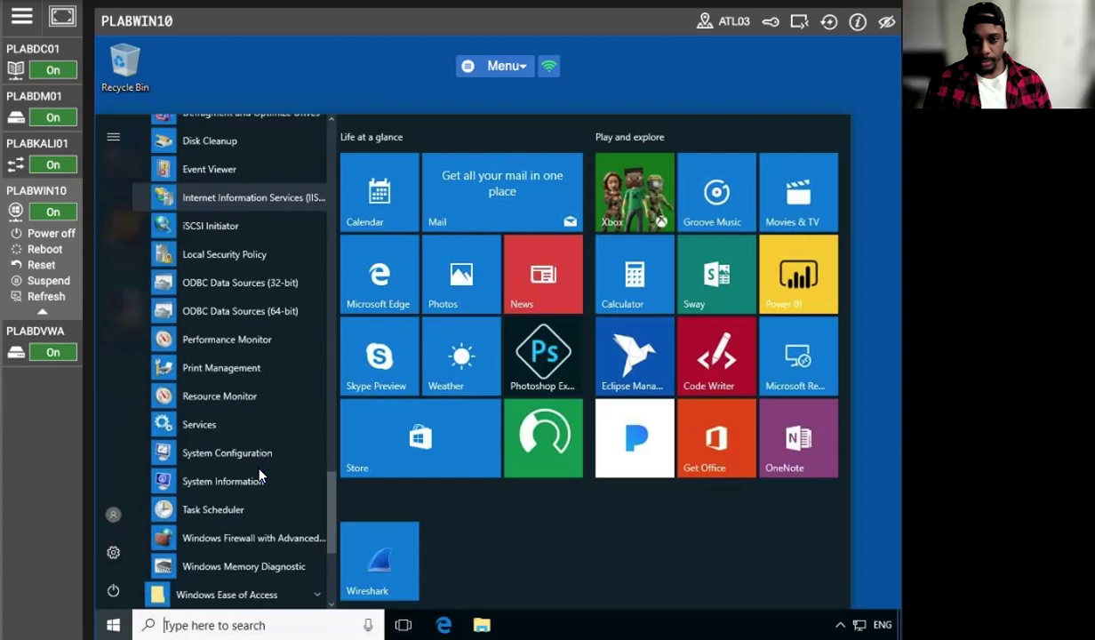
{"action": "left_click", "coordinate": [244, 510]}
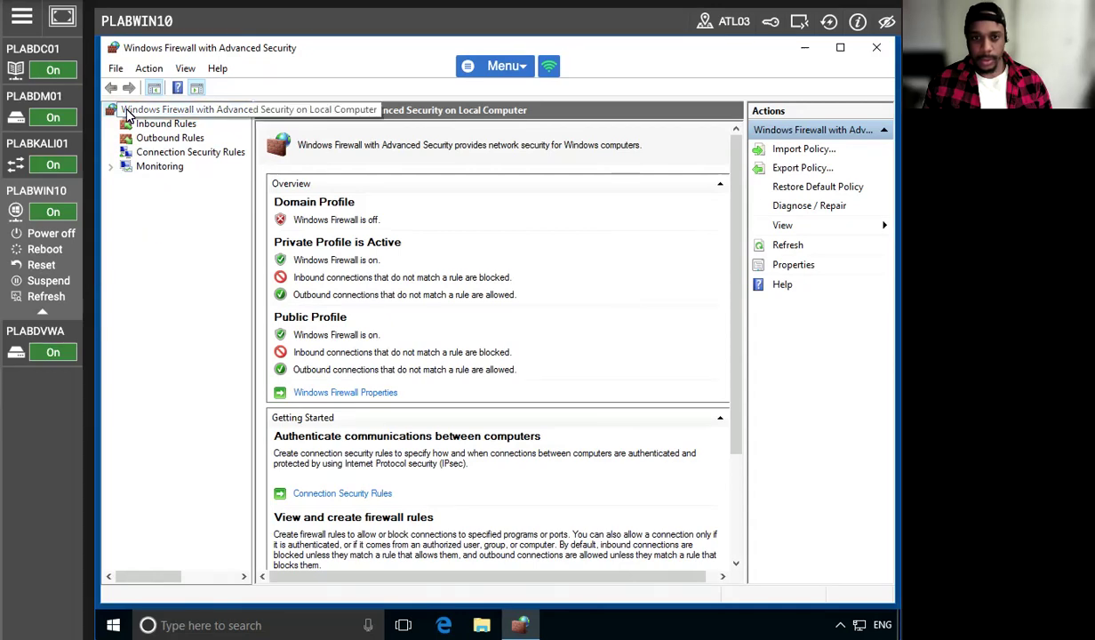
Close the Windows Firewall with Advanced Security console after glancing through its commands
{"action": "left_click", "coordinate": [116, 69]}
{"action": "mouse_move", "coordinate": [218, 68]}
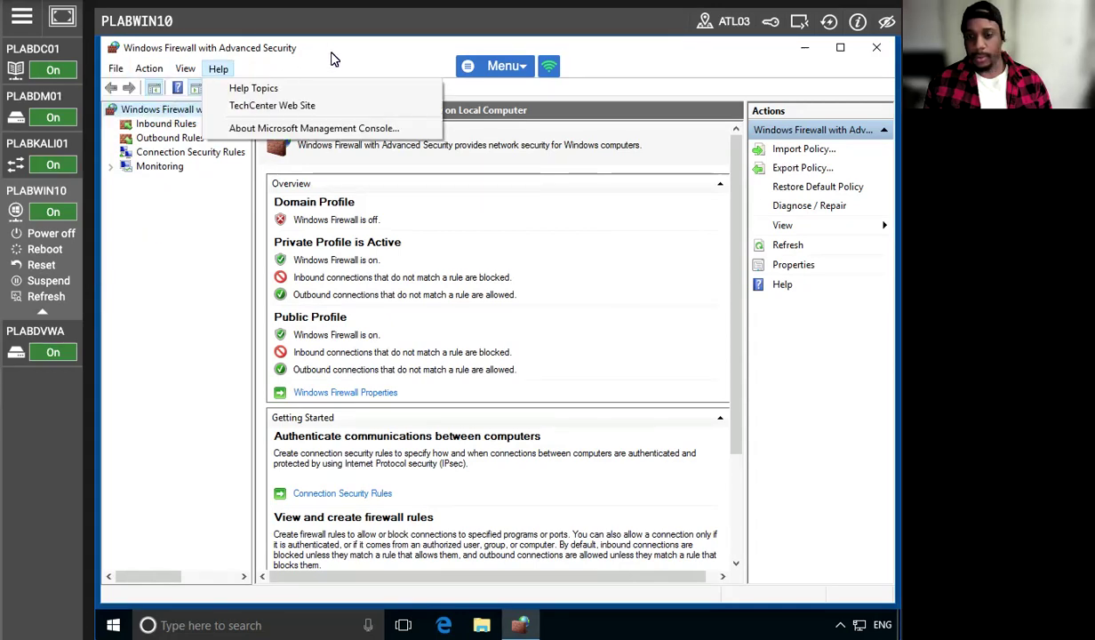
{"action": "left_click", "coordinate": [333, 59]}
{"action": "left_click", "coordinate": [876, 47]}
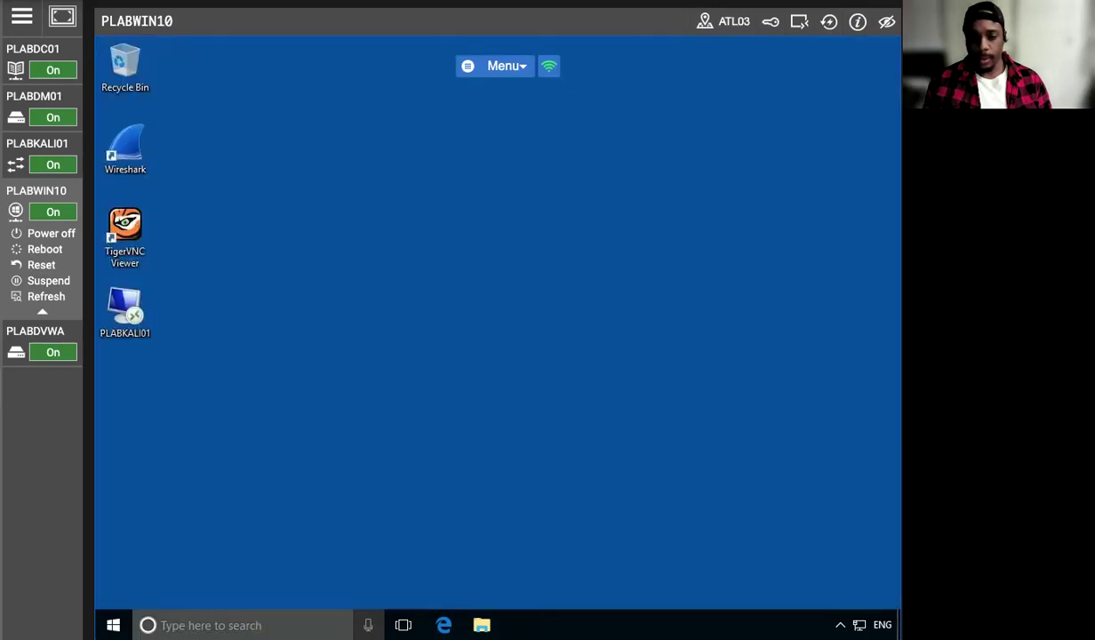
Open the Windows Firewall page of Control Panel under System and Security
{"action": "key", "text": "super+s"}
{"action": "type", "text": "cintr"}
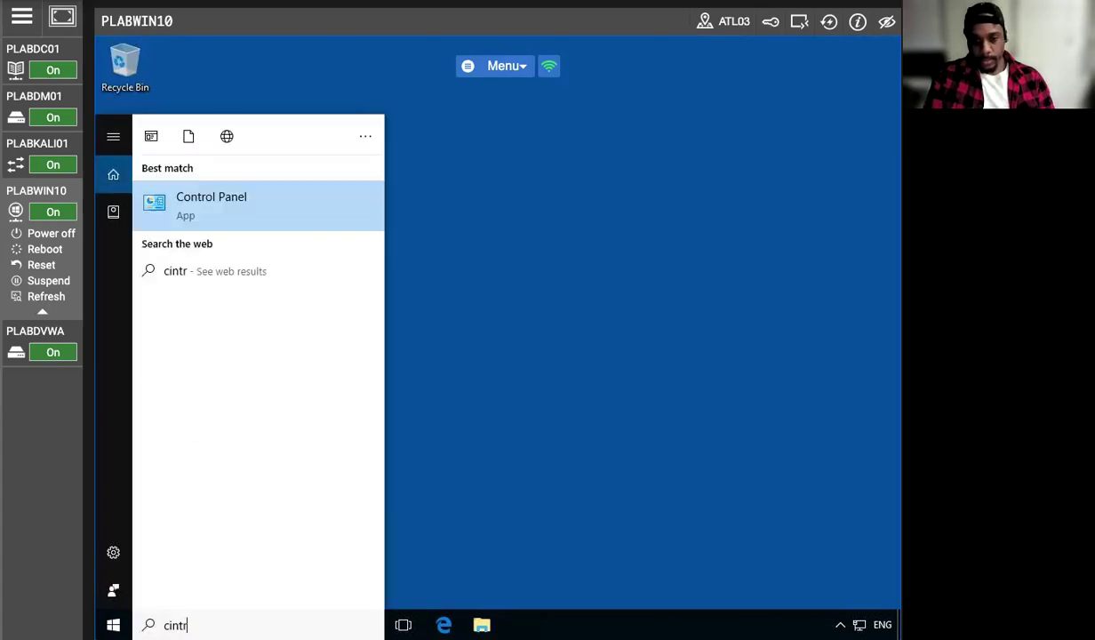
{"action": "left_click", "coordinate": [204, 224]}
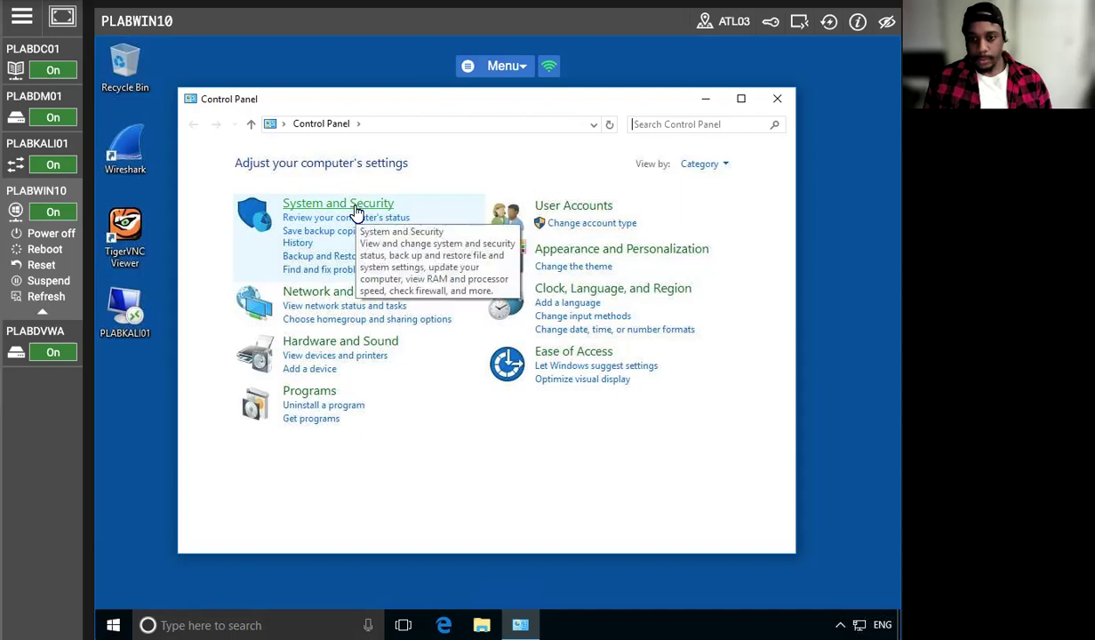
{"action": "left_click", "coordinate": [355, 213]}
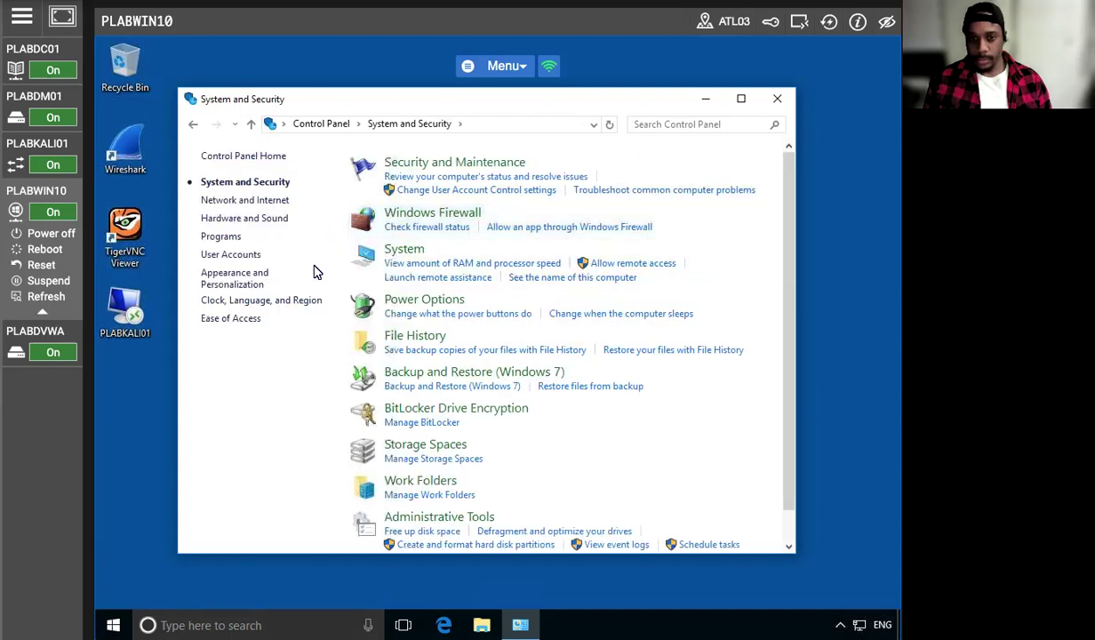
{"action": "left_click", "coordinate": [427, 215]}
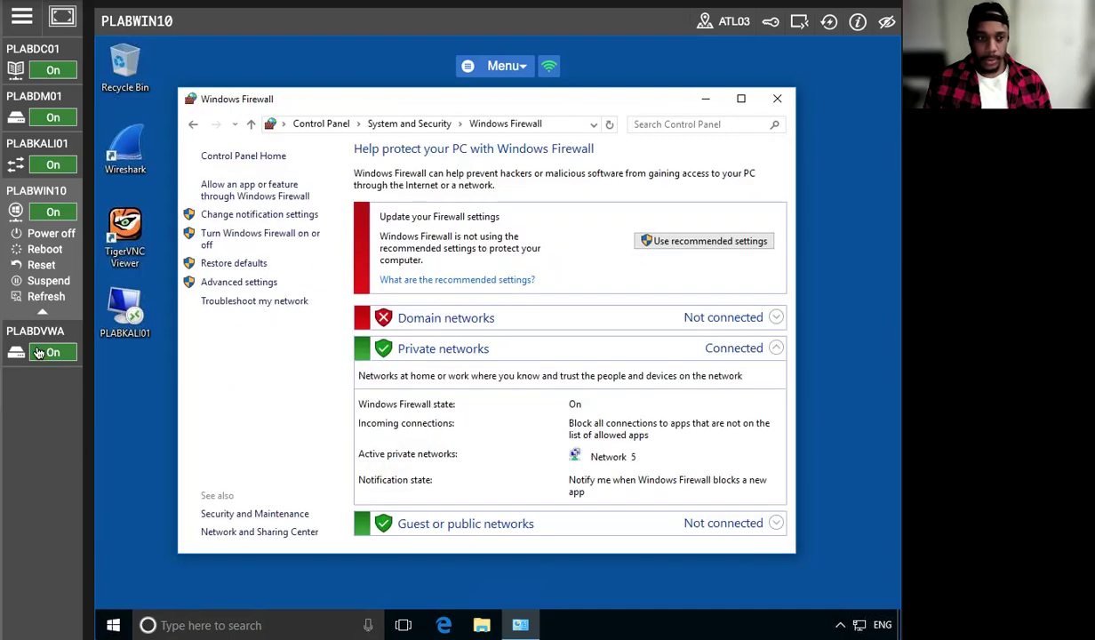
Open the list of apps and features allowed through Windows Firewall and unlock it for changes
{"action": "left_click", "coordinate": [259, 188]}
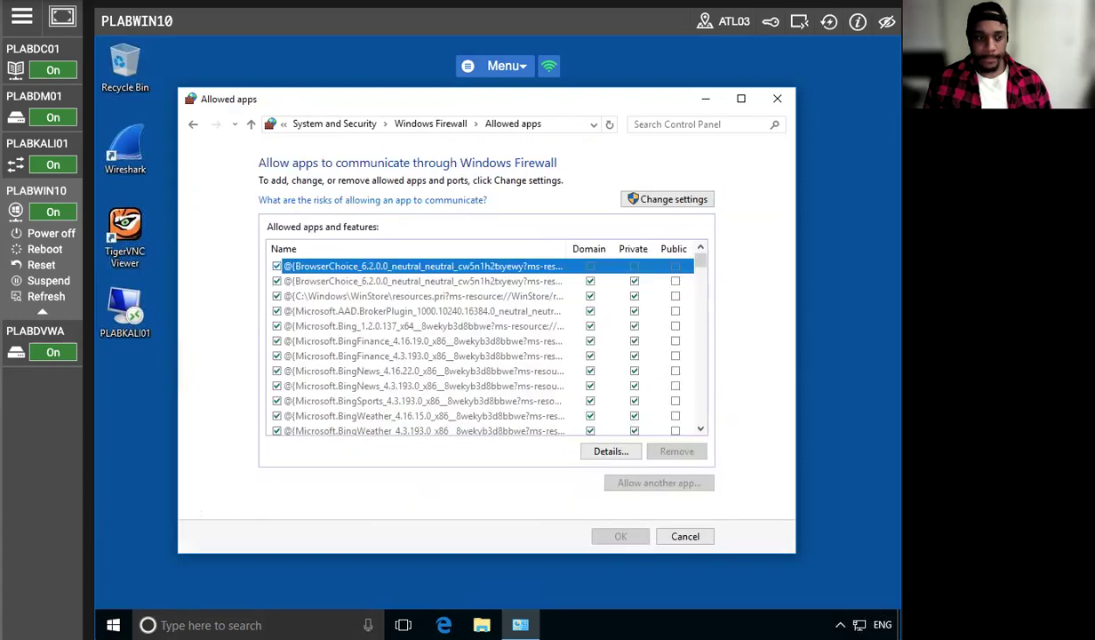
{"action": "left_click", "coordinate": [673, 199]}
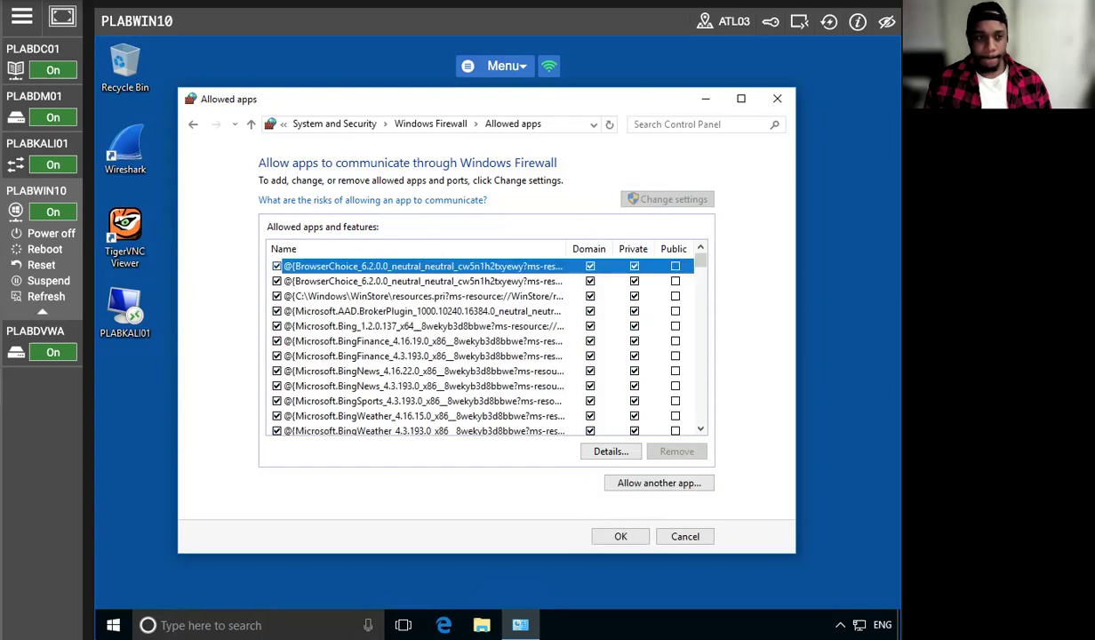
{"action": "scroll", "coordinate": [413, 269], "scroll_direction": "down", "scroll_amount": 6}
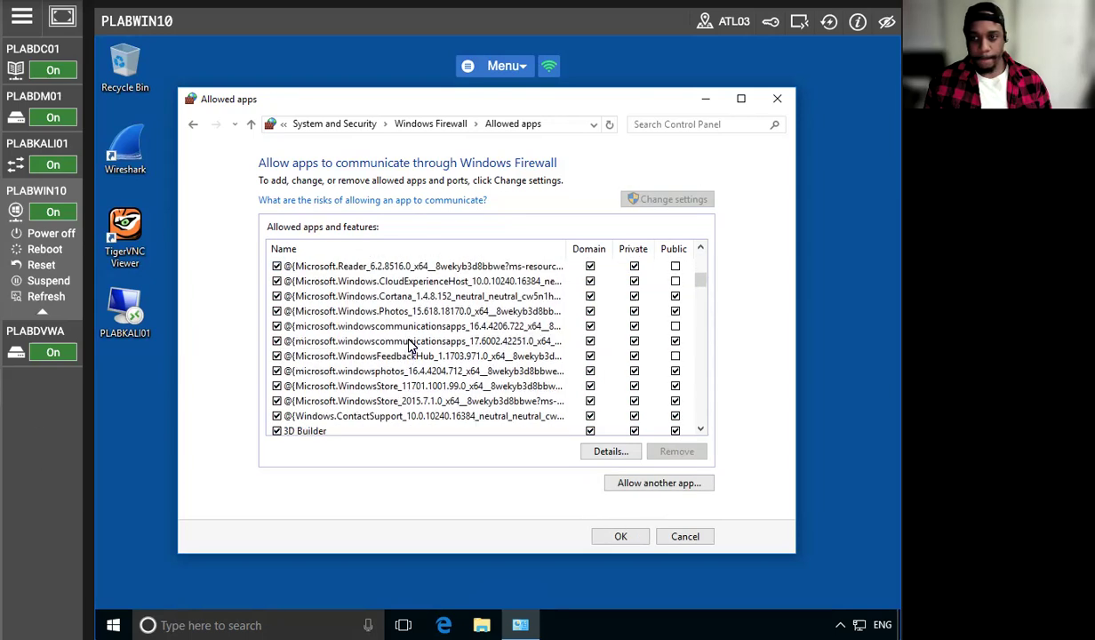
{"action": "left_click_drag", "start_coordinate": [370, 106], "coordinate": [340, 70]}
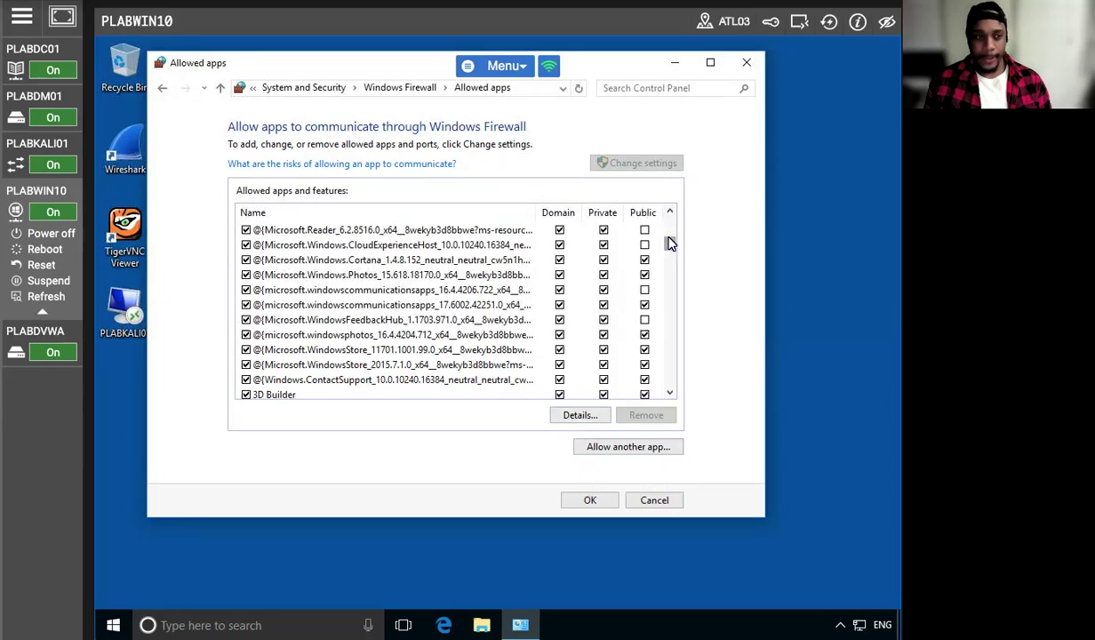
Uncheck File and Printer Sharing in the allowed apps and features list for all network types and save the change
{"action": "scroll", "coordinate": [423, 362], "scroll_direction": "down", "scroll_amount": 5}
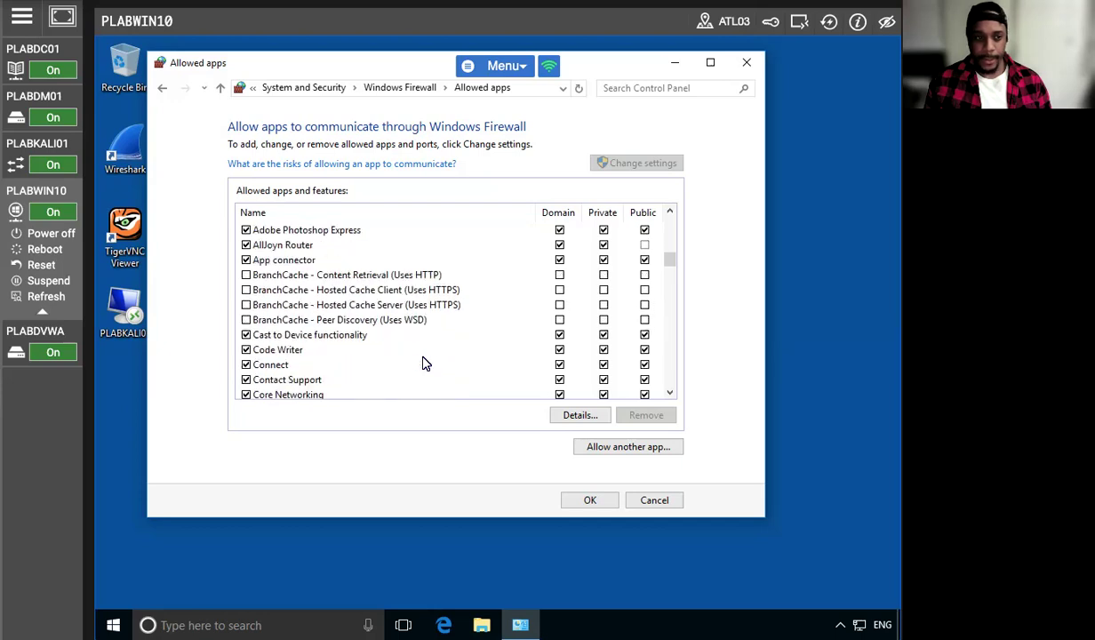
{"action": "scroll", "coordinate": [423, 361], "scroll_direction": "down", "scroll_amount": 8}
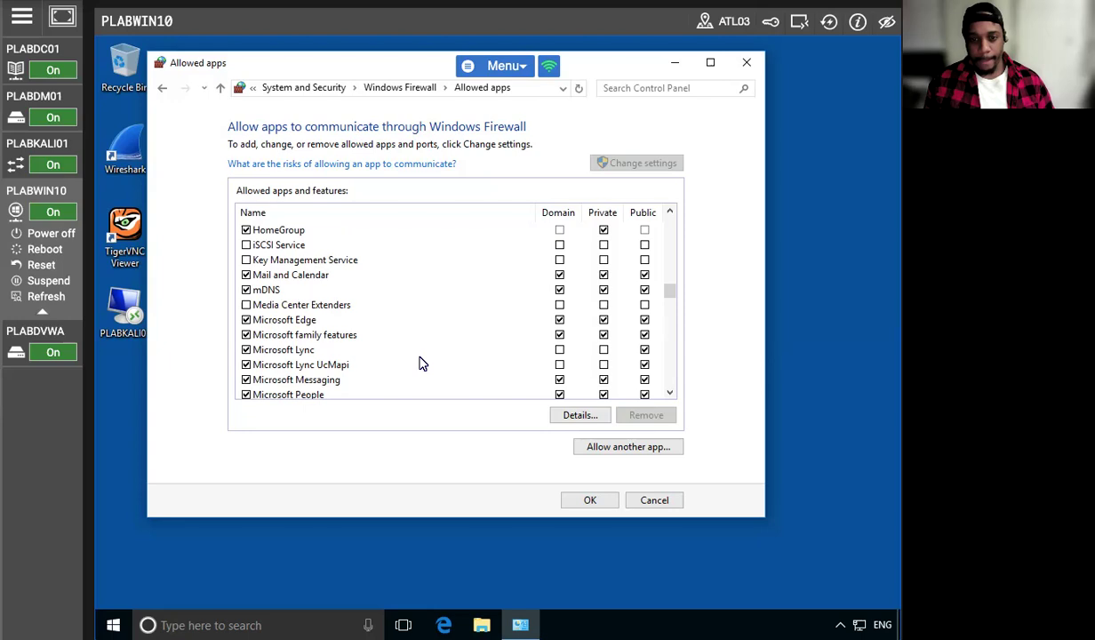
{"action": "scroll", "coordinate": [421, 363], "scroll_direction": "down", "scroll_amount": 3}
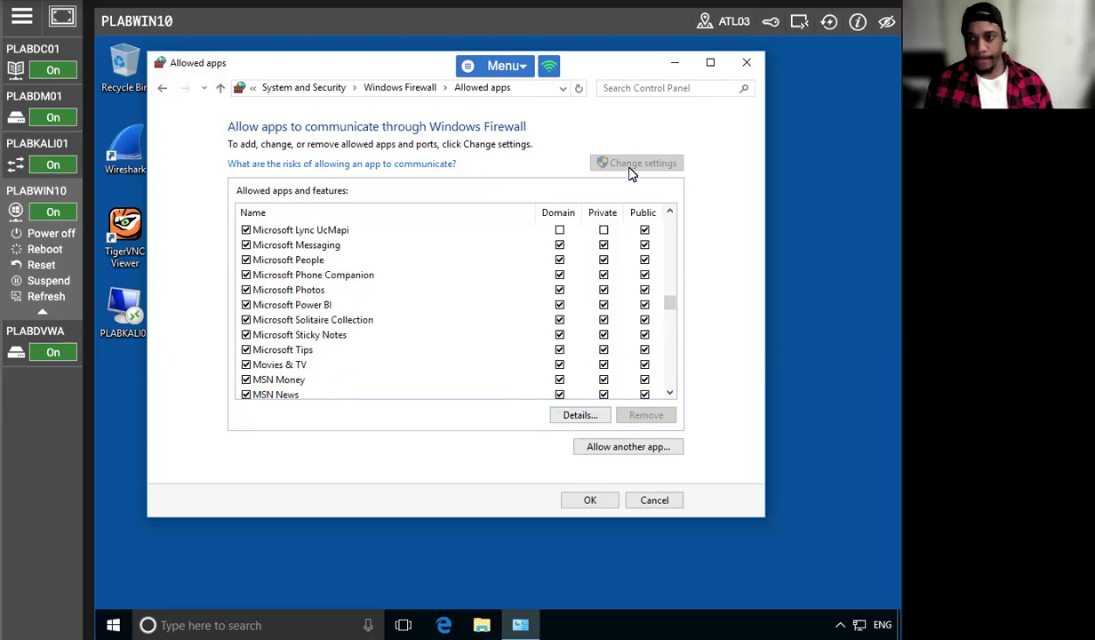
{"action": "left_click", "coordinate": [578, 88]}
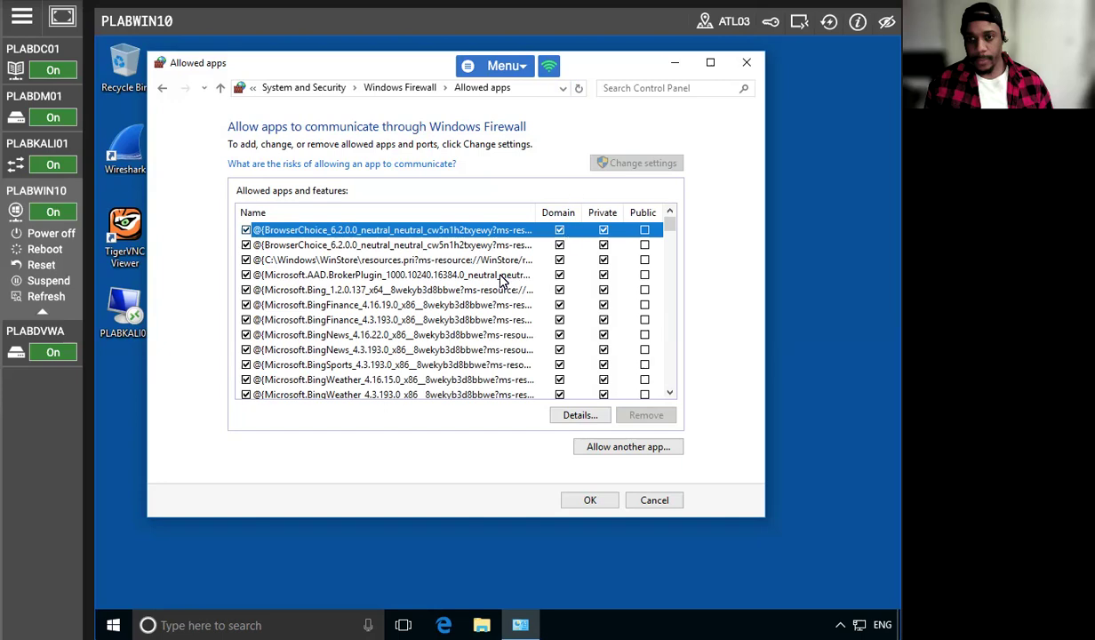
{"action": "scroll", "coordinate": [503, 271], "scroll_direction": "down", "scroll_amount": 10}
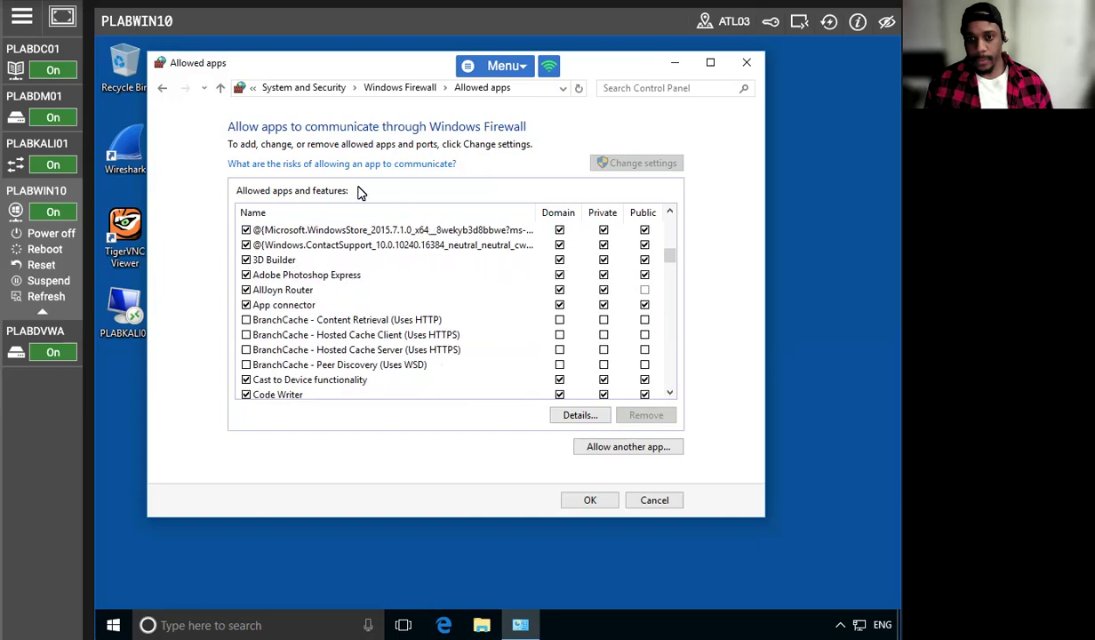
{"action": "left_click", "coordinate": [162, 88]}
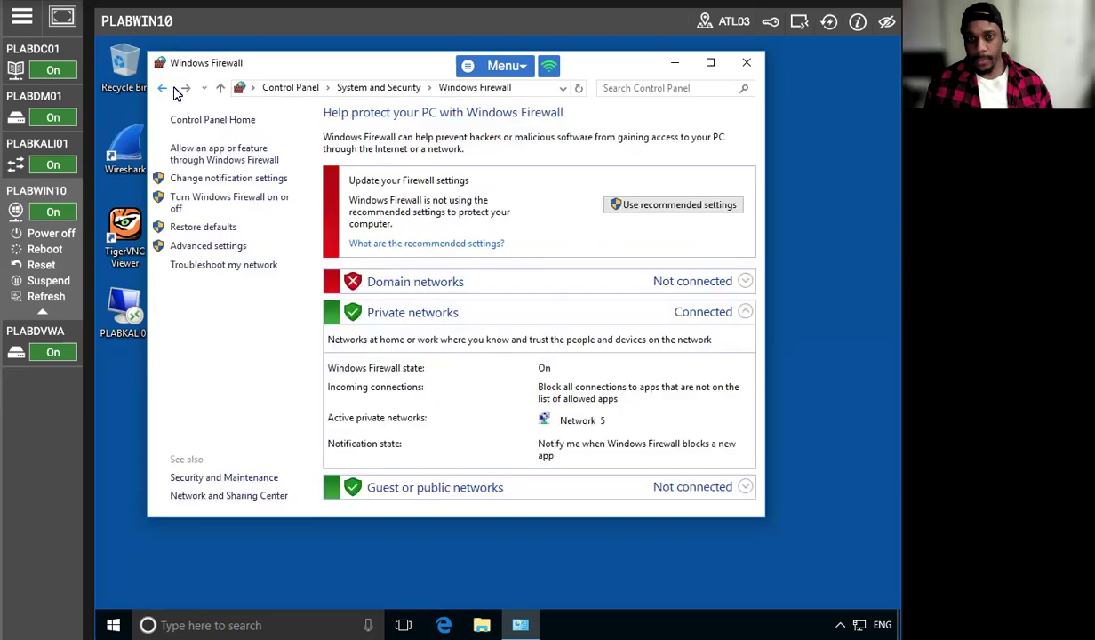
{"action": "left_click", "coordinate": [215, 160]}
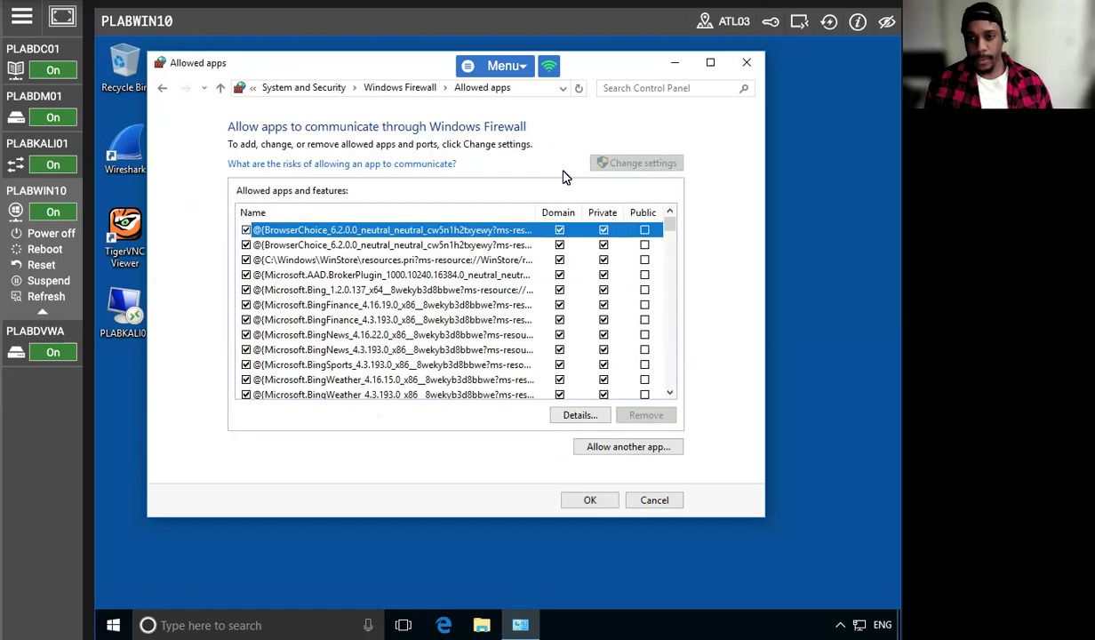
{"action": "scroll", "coordinate": [524, 287], "scroll_direction": "down", "scroll_amount": 5}
{"action": "scroll", "coordinate": [538, 293], "scroll_direction": "down", "scroll_amount": 10}
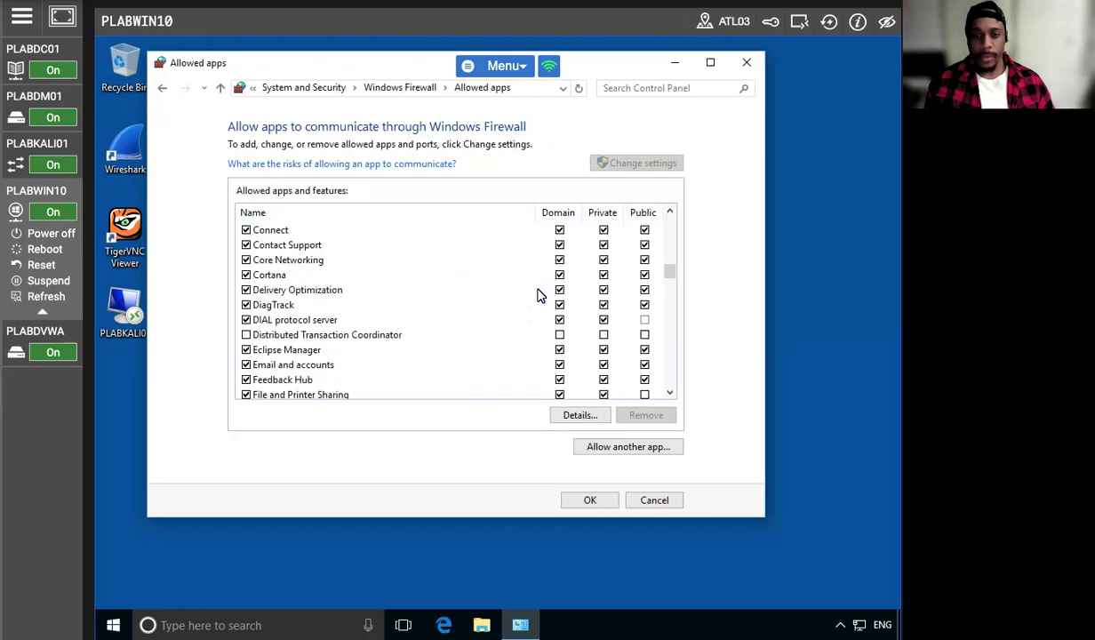
{"action": "scroll", "coordinate": [480, 293], "scroll_direction": "down", "scroll_amount": 6}
{"action": "left_click_drag", "start_coordinate": [666, 300], "coordinate": [669, 276]}
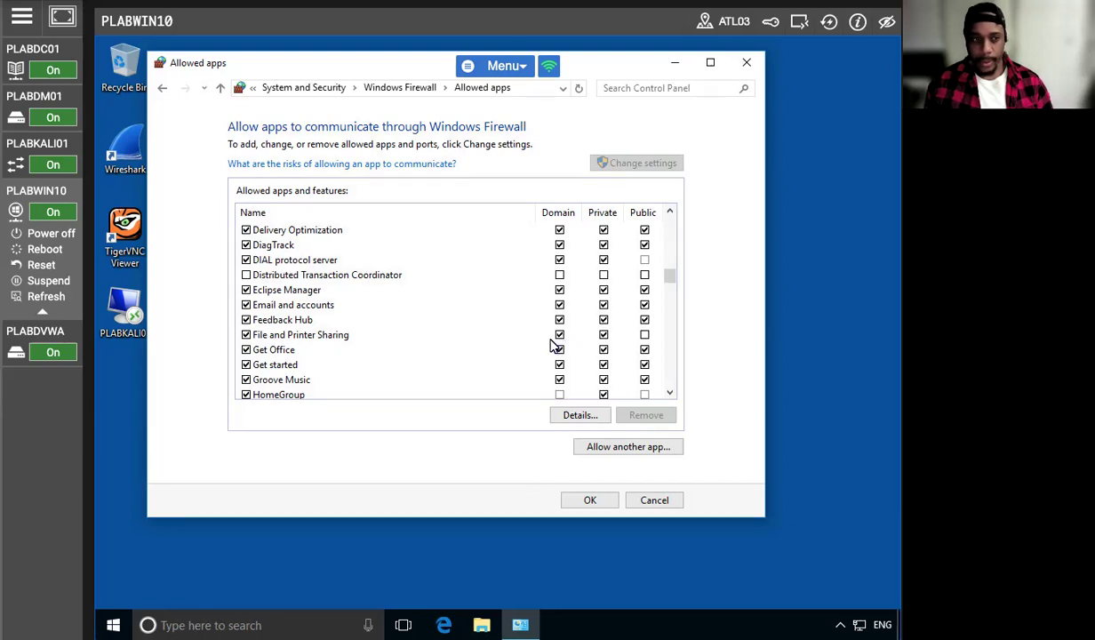
{"action": "left_click", "coordinate": [246, 334]}
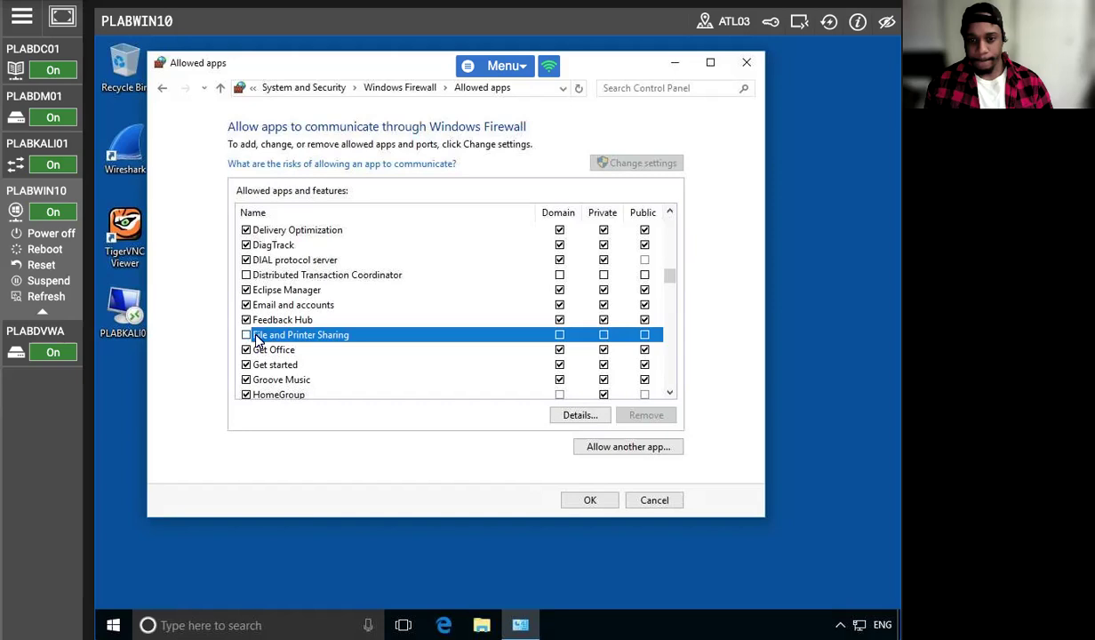
{"action": "left_click", "coordinate": [569, 498]}
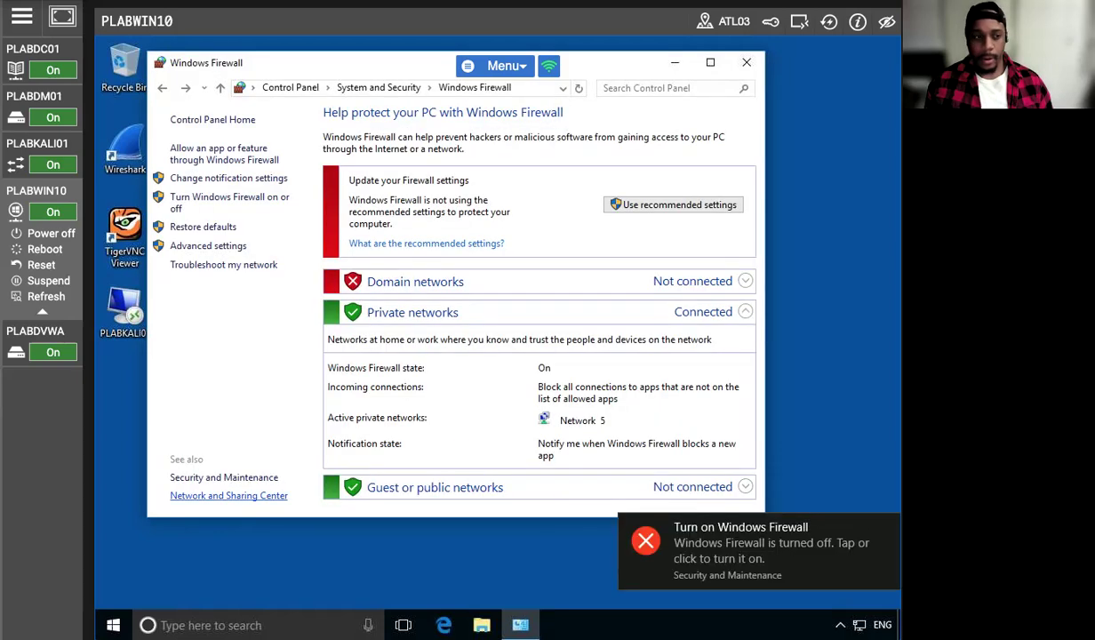
Turn on Windows Firewall in the domain network settings and save the customized settings
{"action": "left_click", "coordinate": [204, 206]}
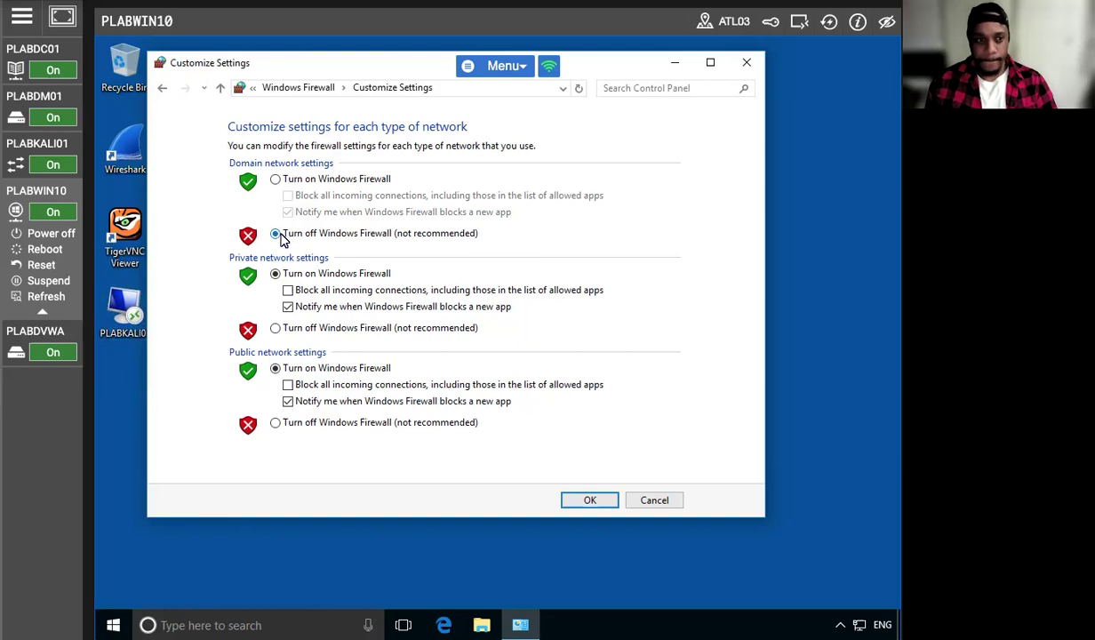
{"action": "left_click", "coordinate": [277, 180]}
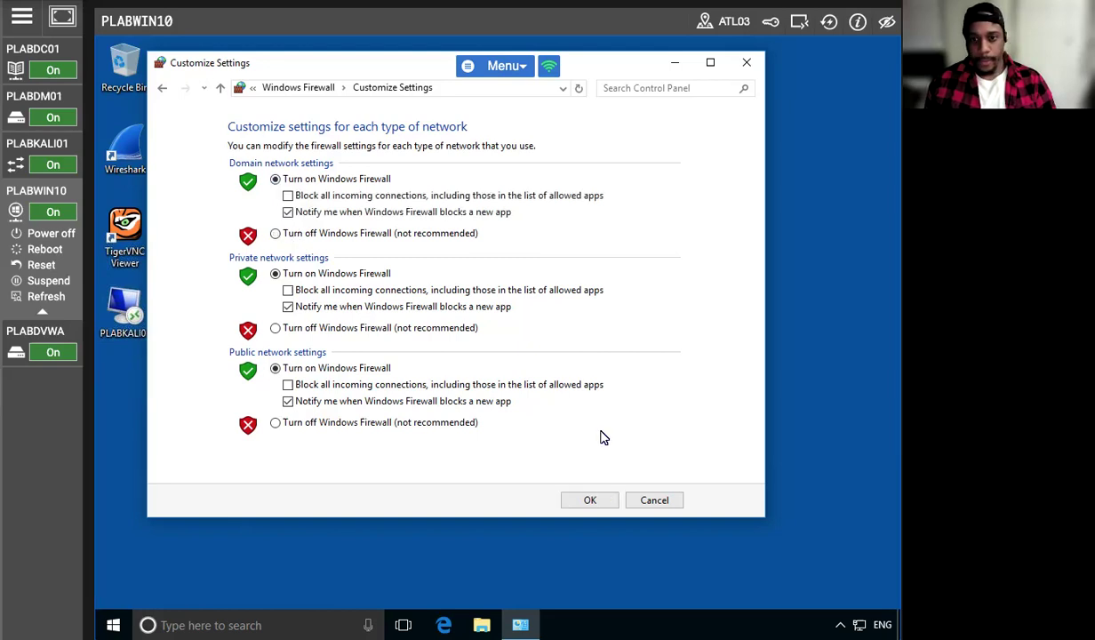
{"action": "left_click", "coordinate": [580, 506]}
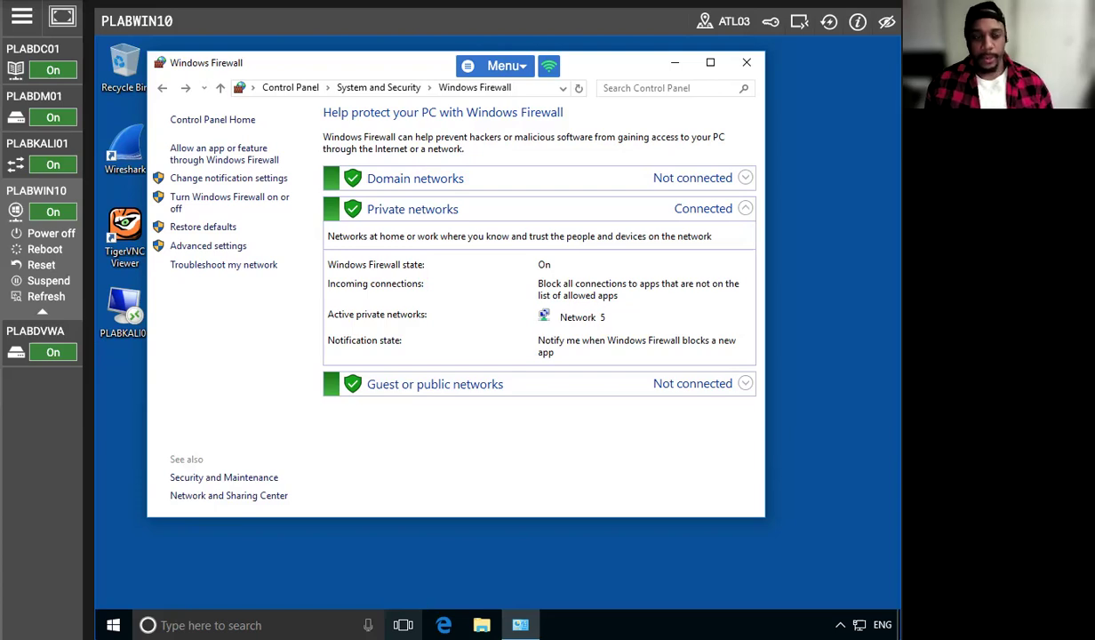
Switch to PLABDC01 and run ping PLABWIN10 again in its Command Prompt
{"action": "left_click", "coordinate": [32, 49]}
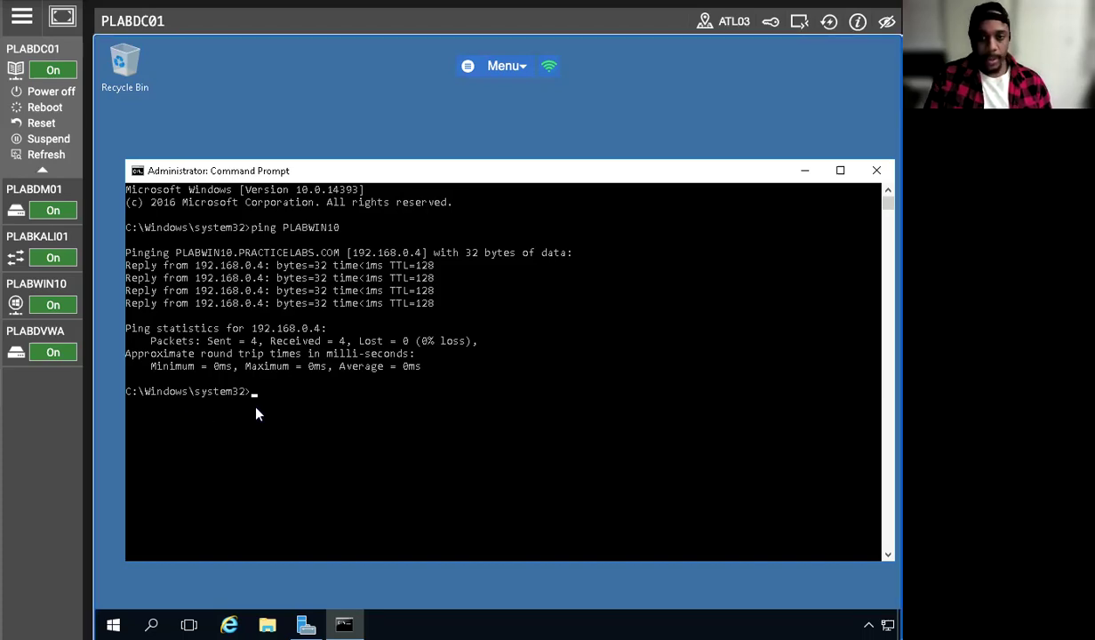
{"action": "left_click", "coordinate": [254, 392]}
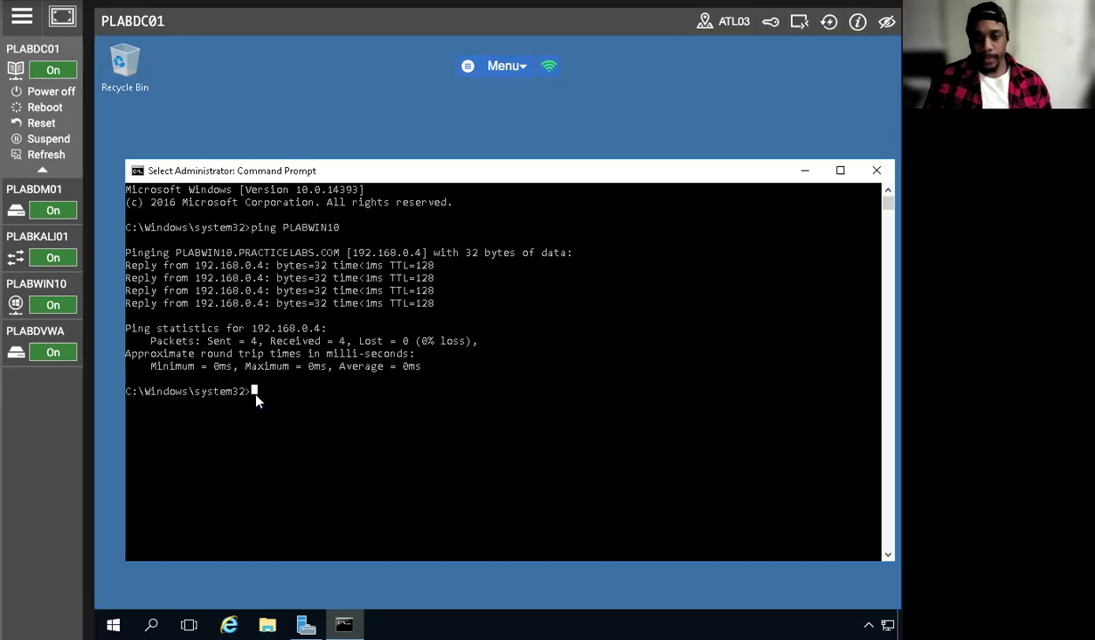
{"action": "key", "text": "Up"}
{"action": "key", "text": "Return"}
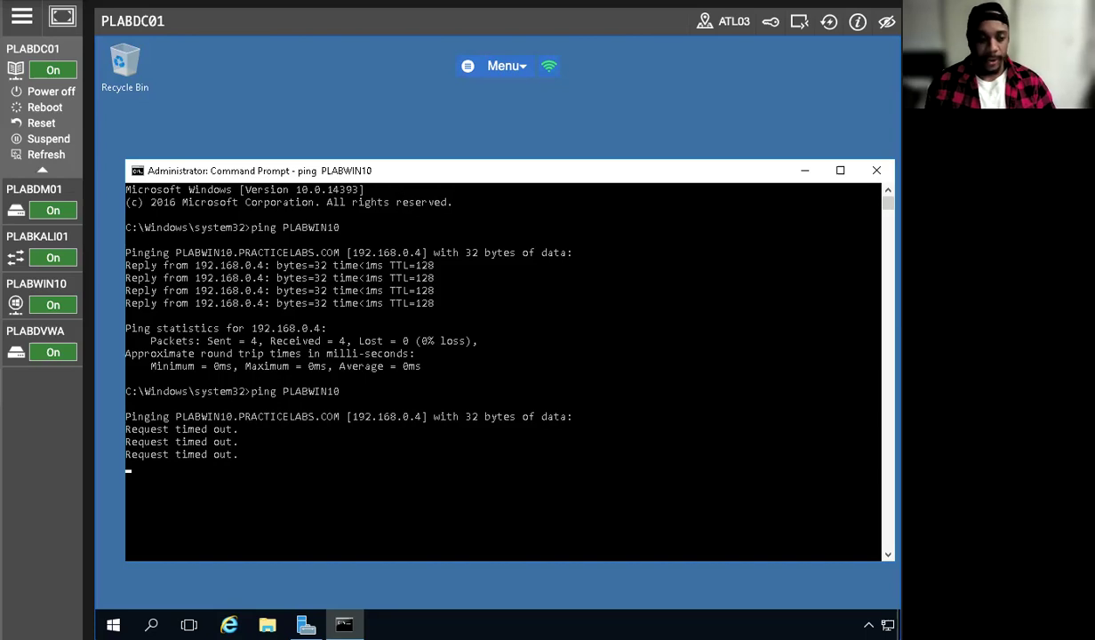
On PLABWIN10, allow File and Printer Sharing through the firewall for Domain and Private networks, save, and close Control Panel
{"action": "left_click", "coordinate": [35, 283]}
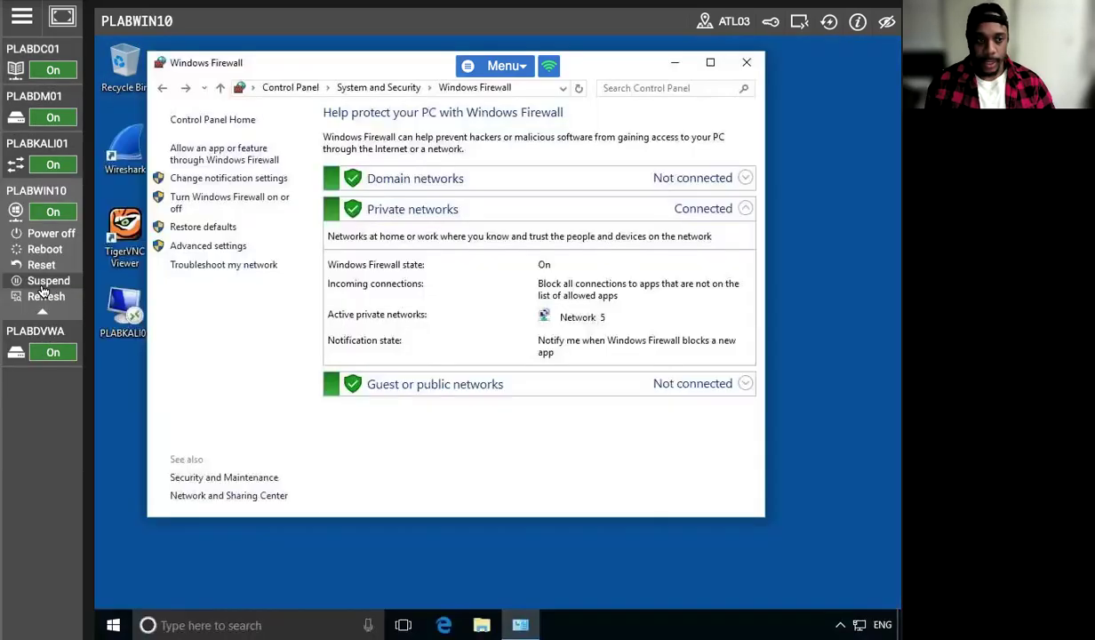
{"action": "left_click", "coordinate": [257, 160]}
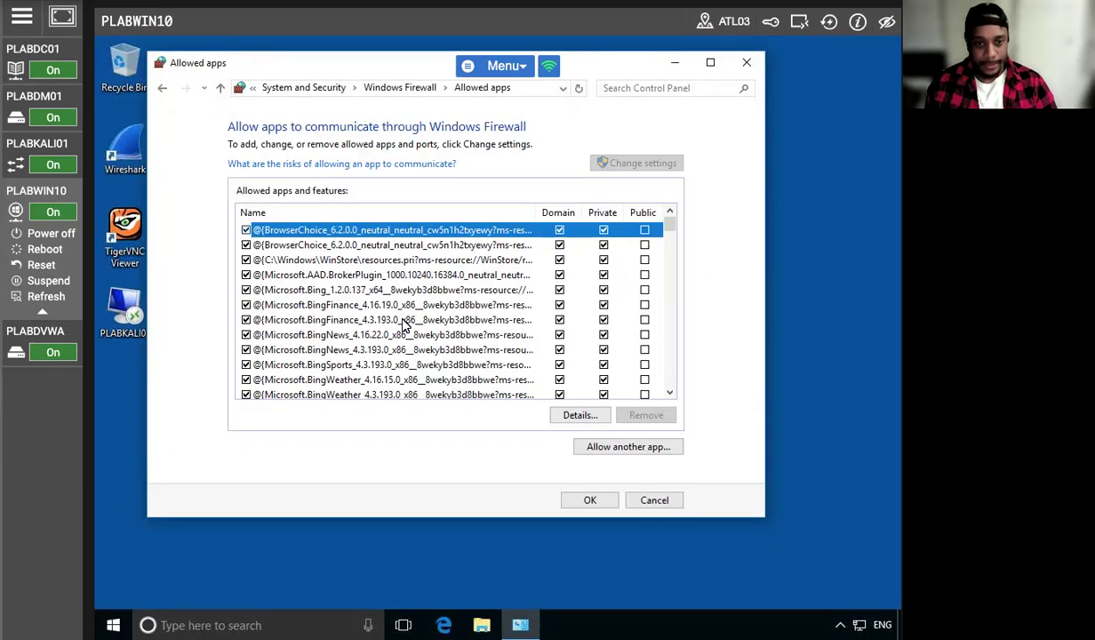
{"action": "scroll", "coordinate": [374, 367], "scroll_direction": "down", "scroll_amount": 12}
{"action": "scroll", "coordinate": [374, 367], "scroll_direction": "down", "scroll_amount": 3}
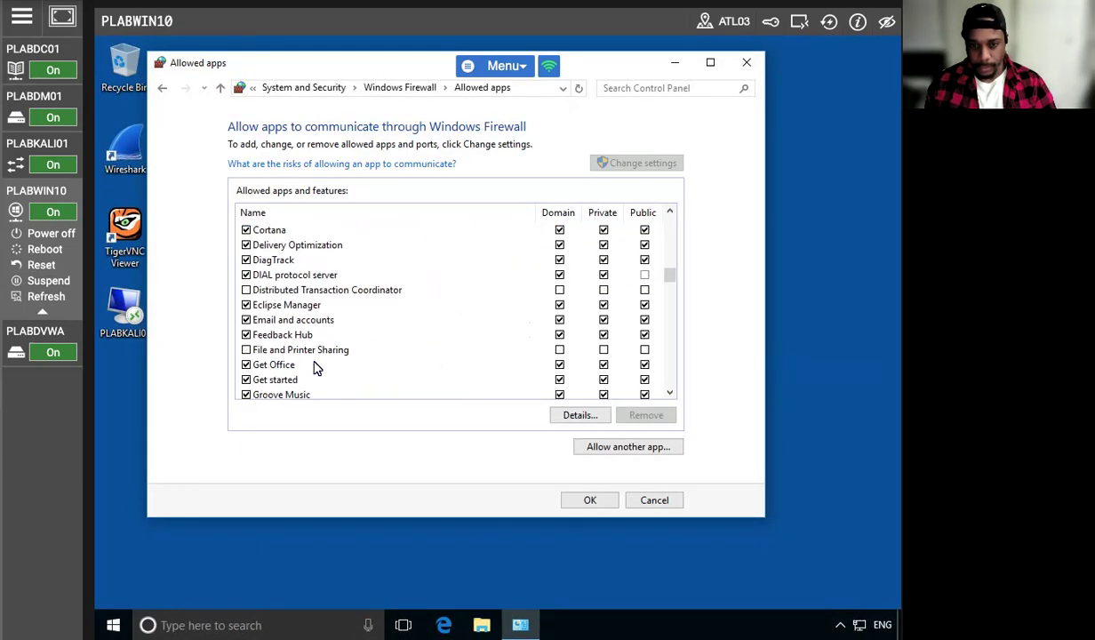
{"action": "left_click", "coordinate": [239, 349]}
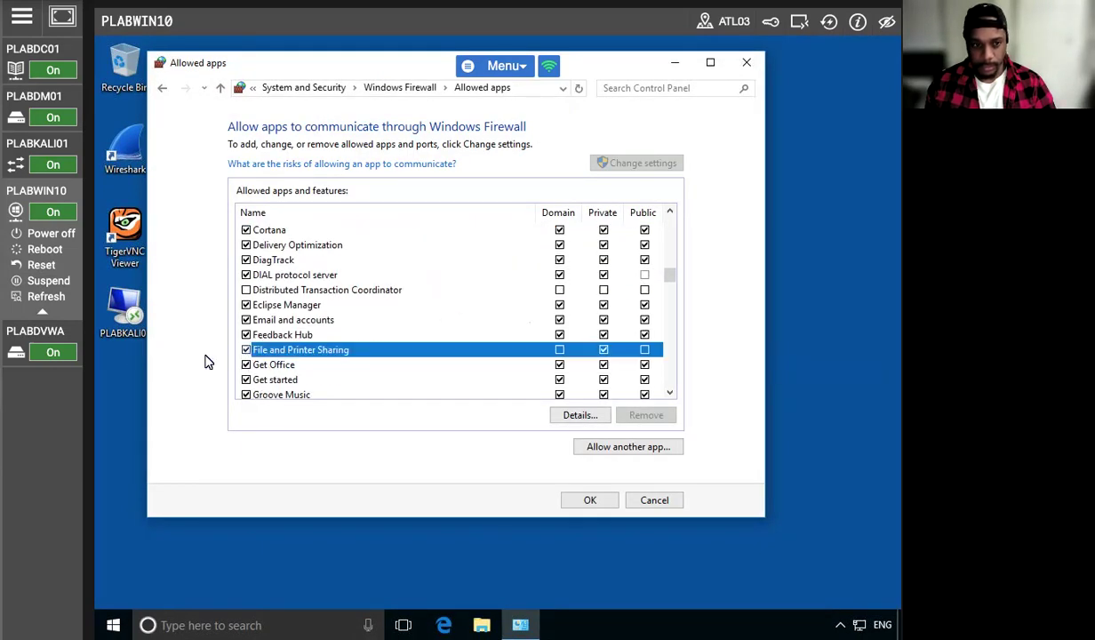
{"action": "left_click", "coordinate": [559, 350]}
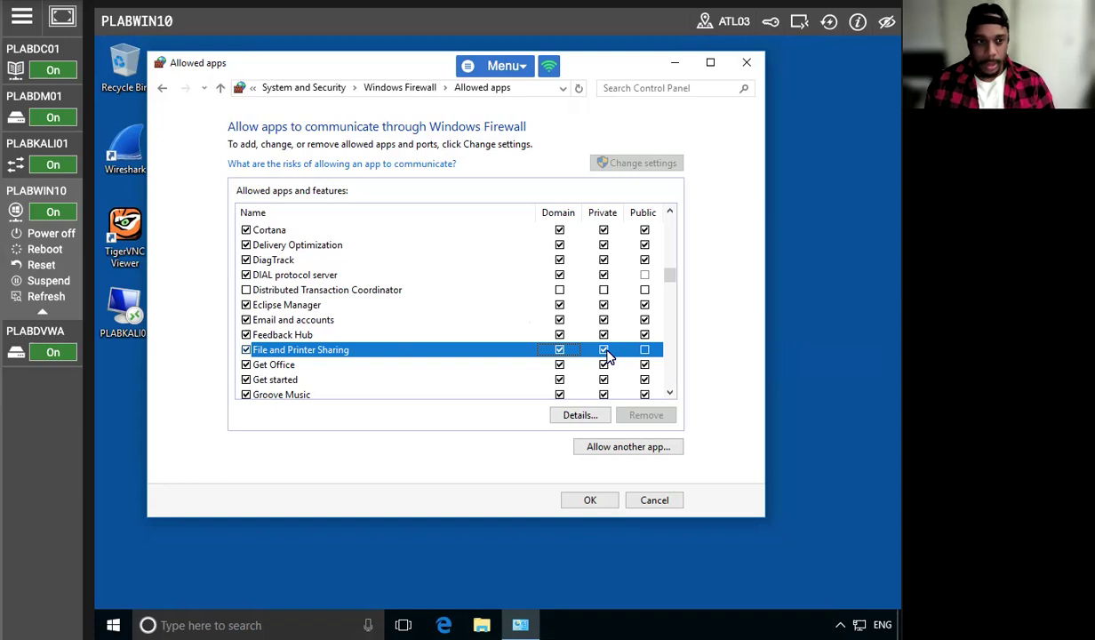
{"action": "left_click", "coordinate": [590, 500]}
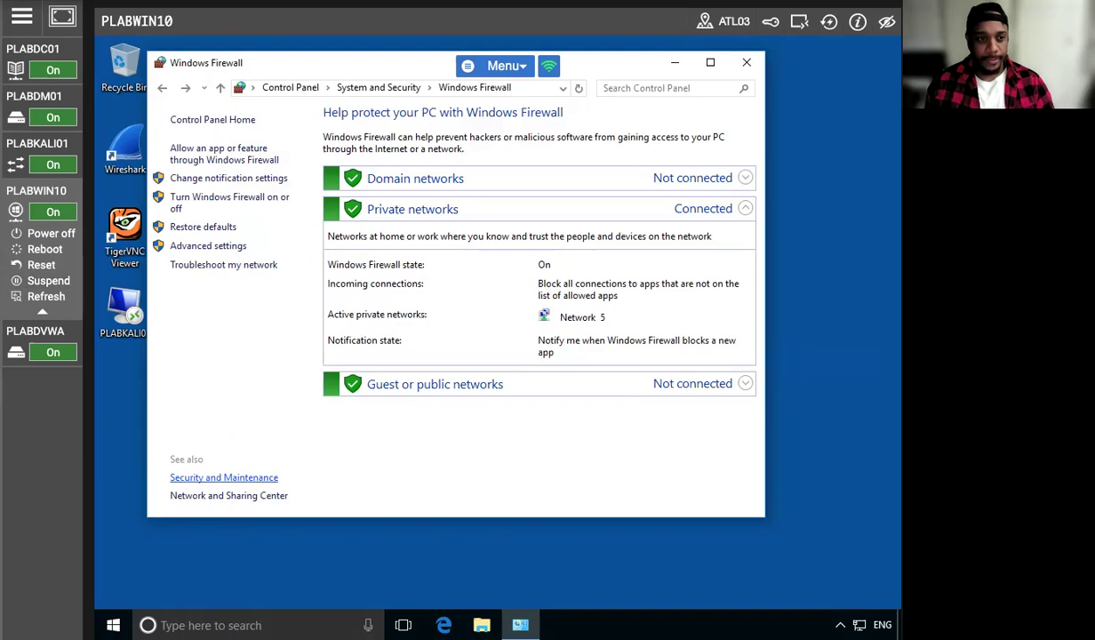
{"action": "left_click", "coordinate": [746, 62]}
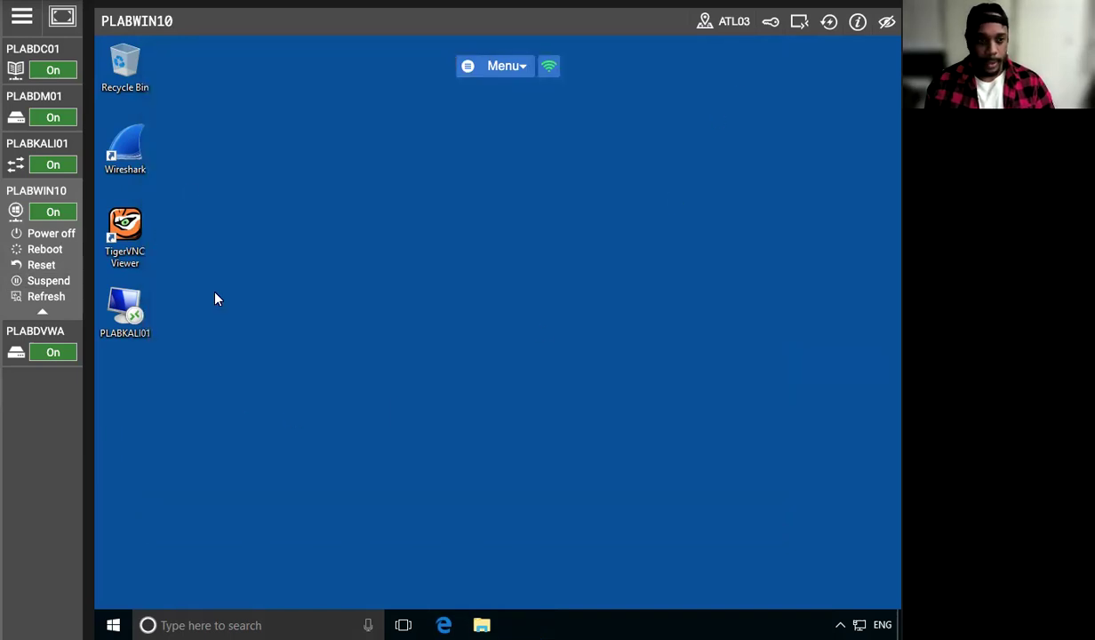
Return to PLABDC01, repeat ping PLABWIN10 with the new firewall rule in place, and close the Command Prompt
{"action": "left_click", "coordinate": [17, 64]}
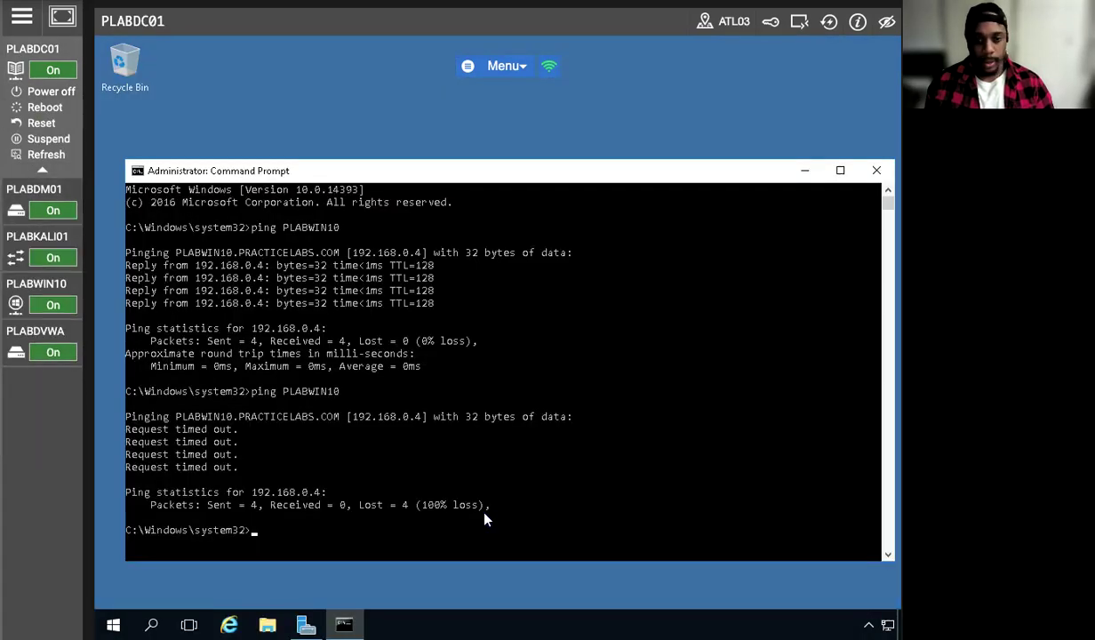
{"action": "left_click", "coordinate": [326, 523]}
{"action": "key", "text": "Up"}
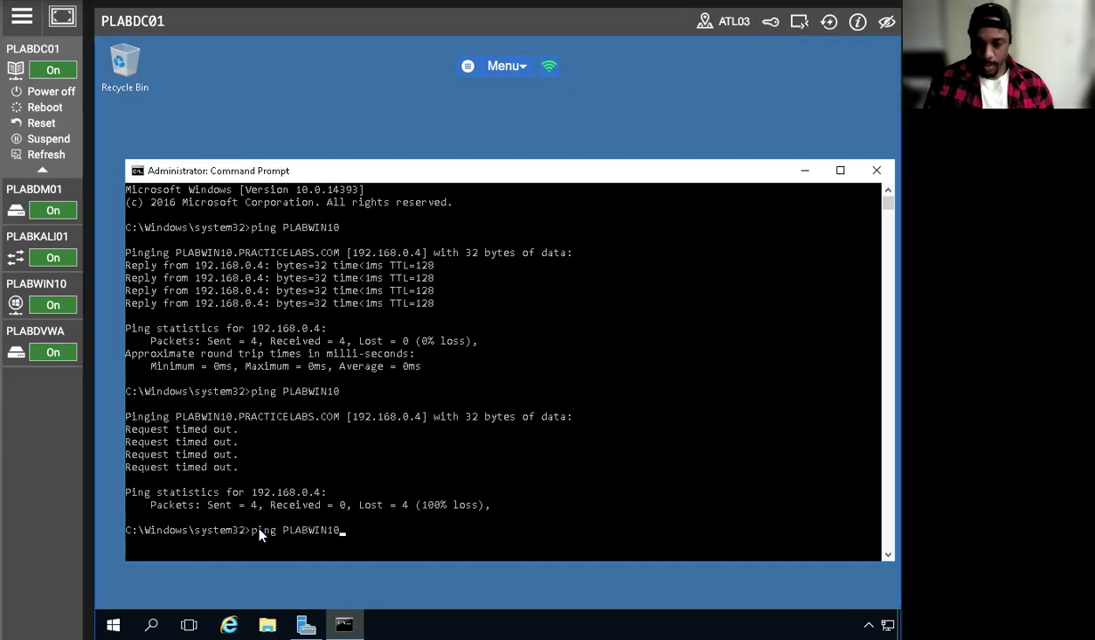
{"action": "key", "text": "Return"}
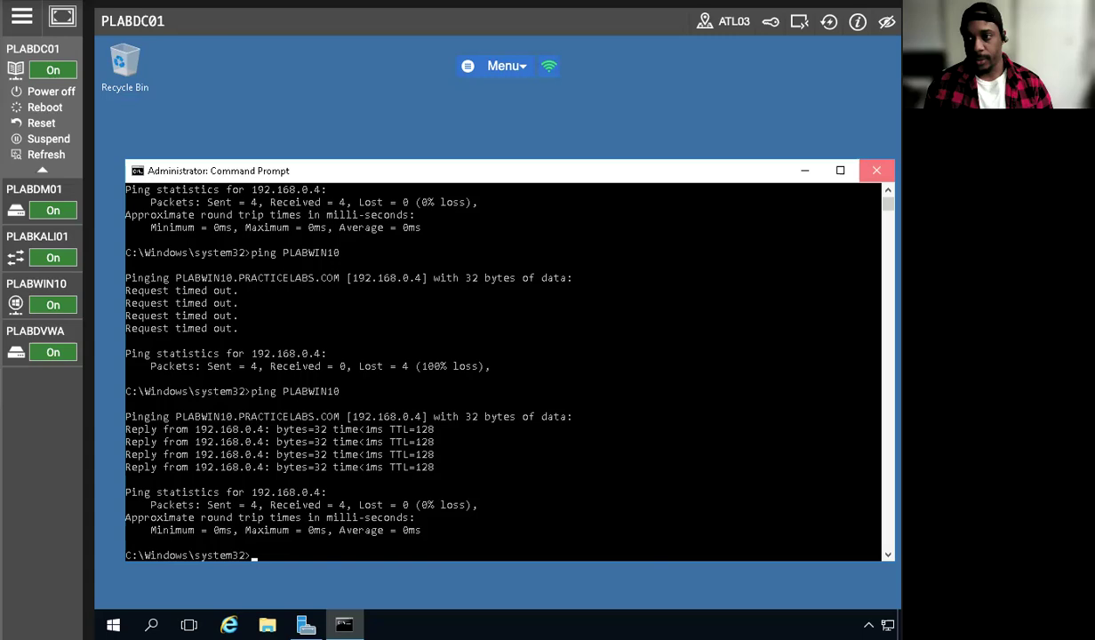
{"action": "left_click", "coordinate": [876, 170]}
View PLABDC01's Windows Firewall page from the Network and Sharing Center and return to PLABWIN10
{"action": "right_click", "coordinate": [835, 624]}
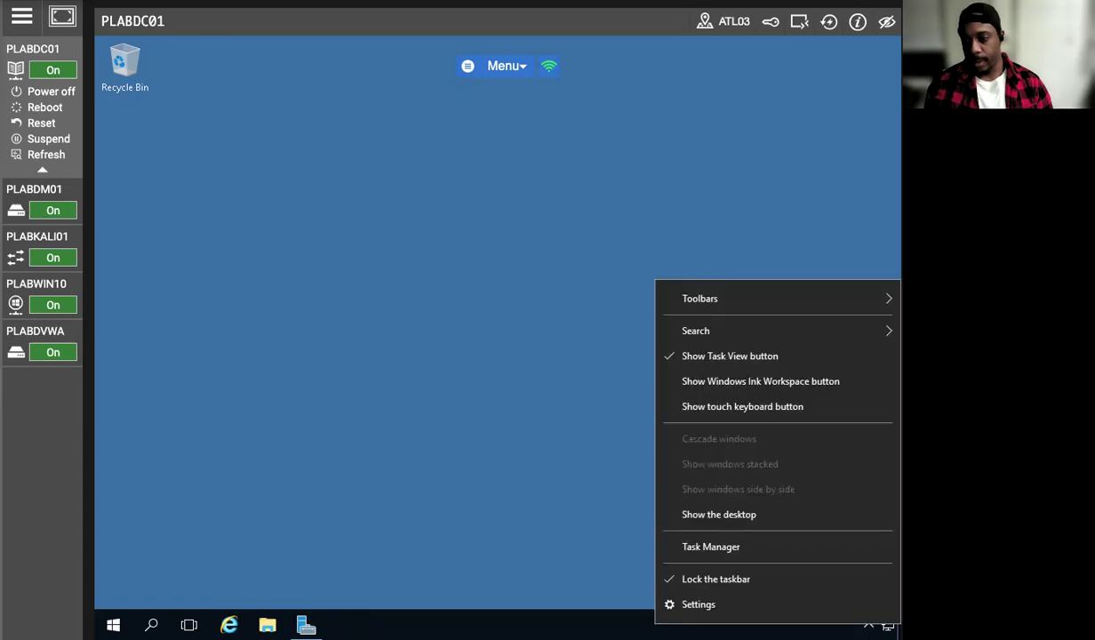
{"action": "left_click", "coordinate": [601, 533]}
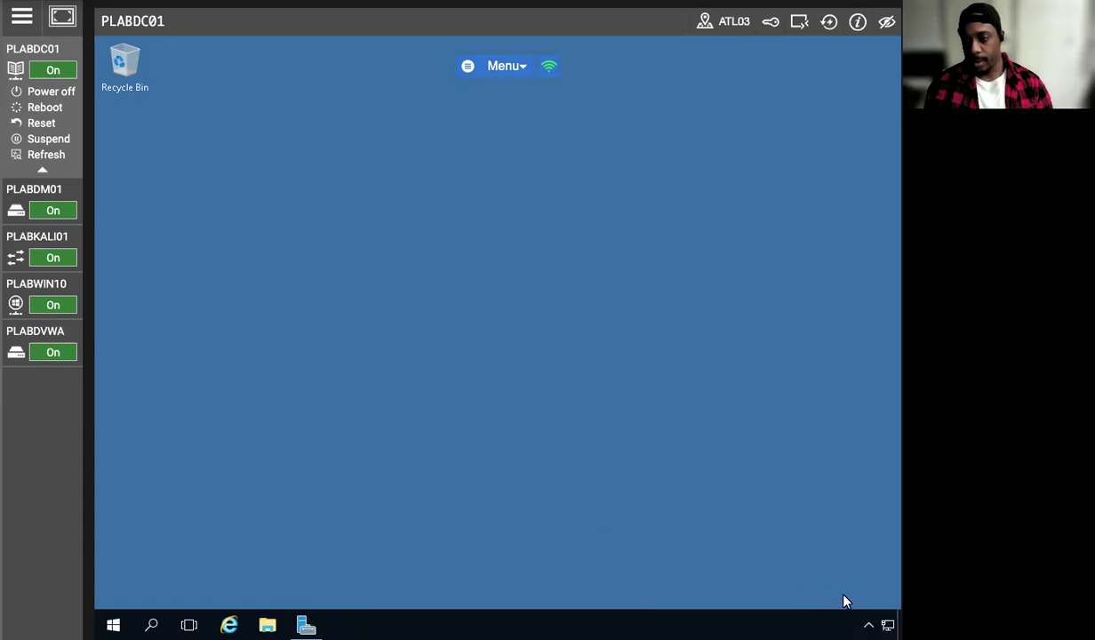
{"action": "right_click", "coordinate": [887, 625]}
{"action": "left_click", "coordinate": [343, 507]}
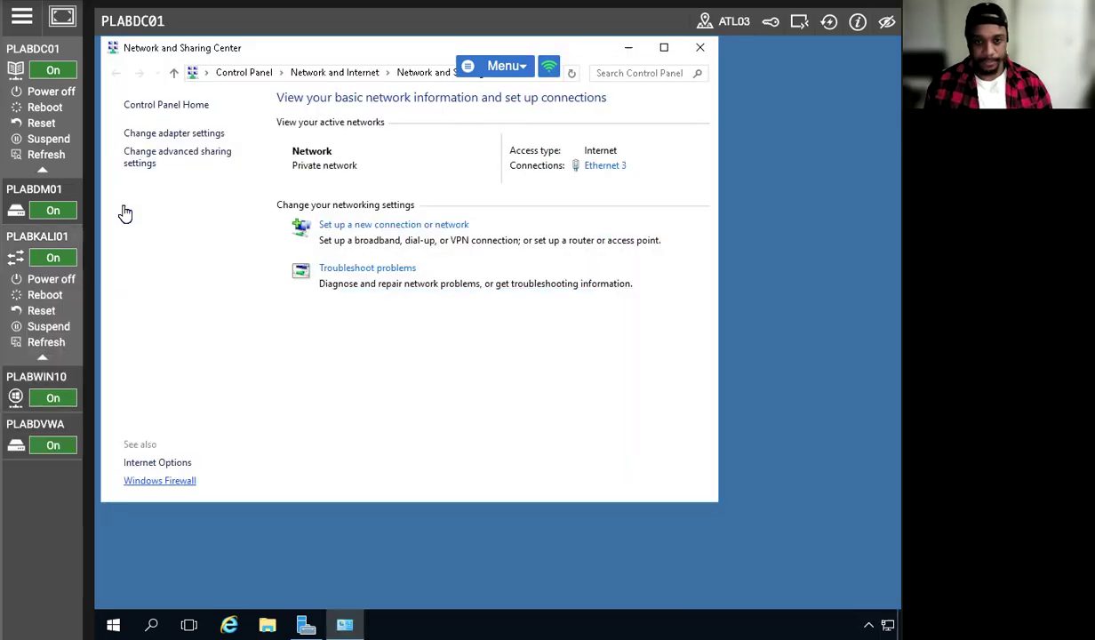
{"action": "left_click", "coordinate": [162, 480]}
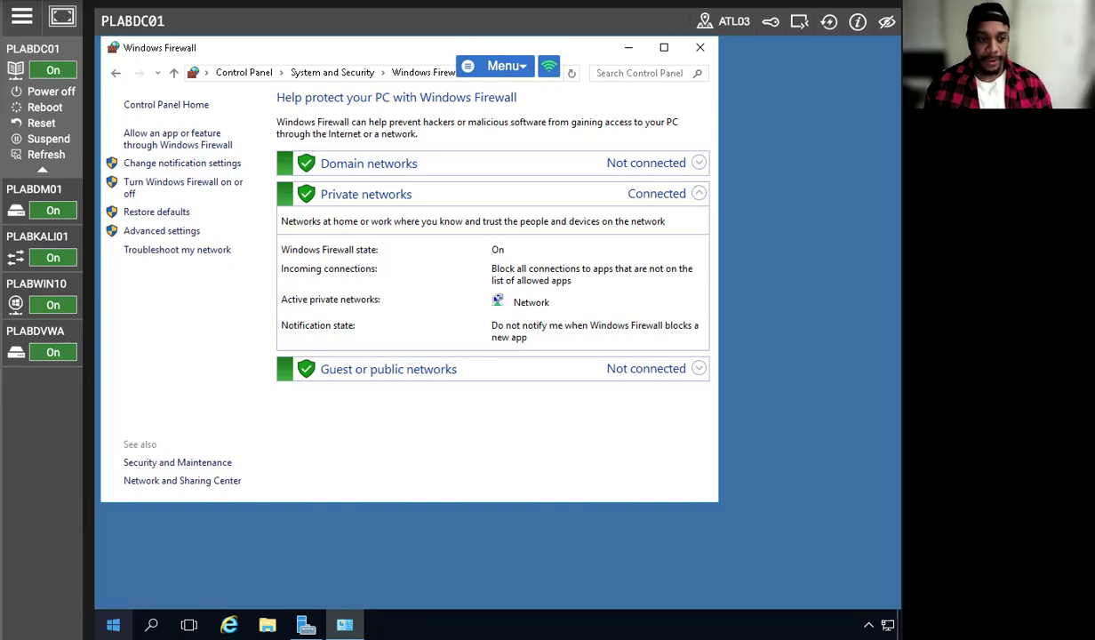
{"action": "left_click", "coordinate": [37, 283]}
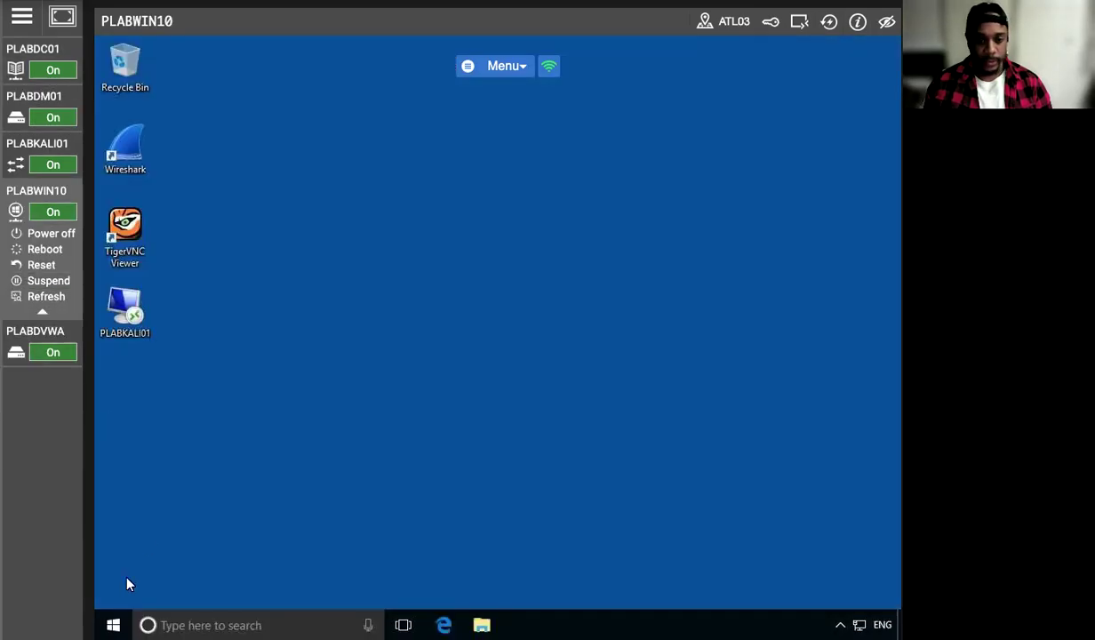
{"action": "left_click", "coordinate": [113, 622]}
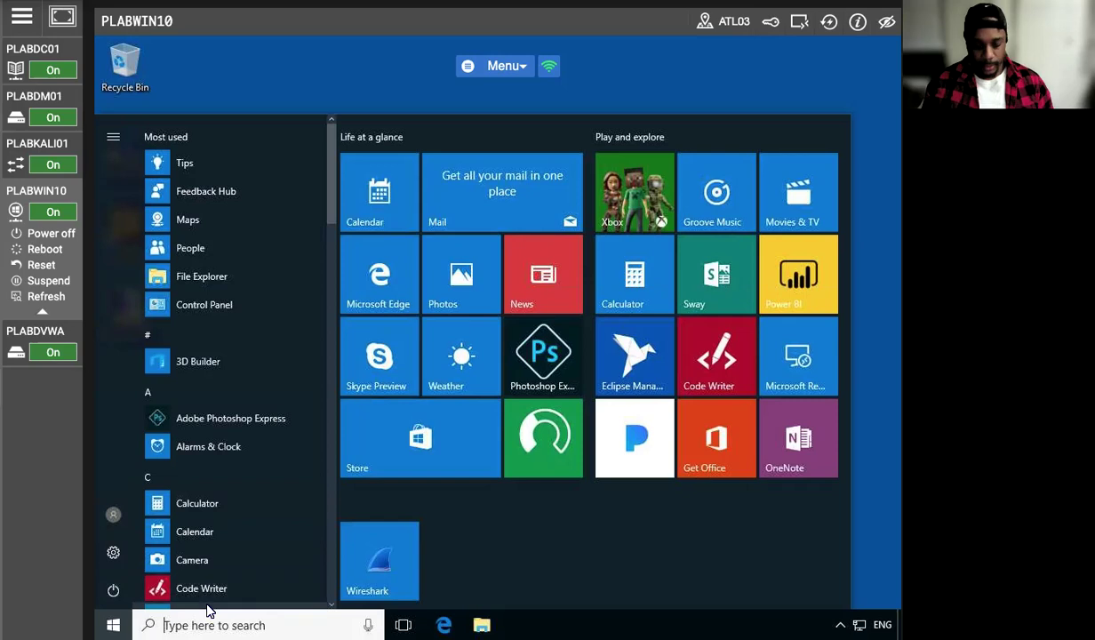
{"action": "type", "text": "c"}
{"action": "key", "text": "Return"}
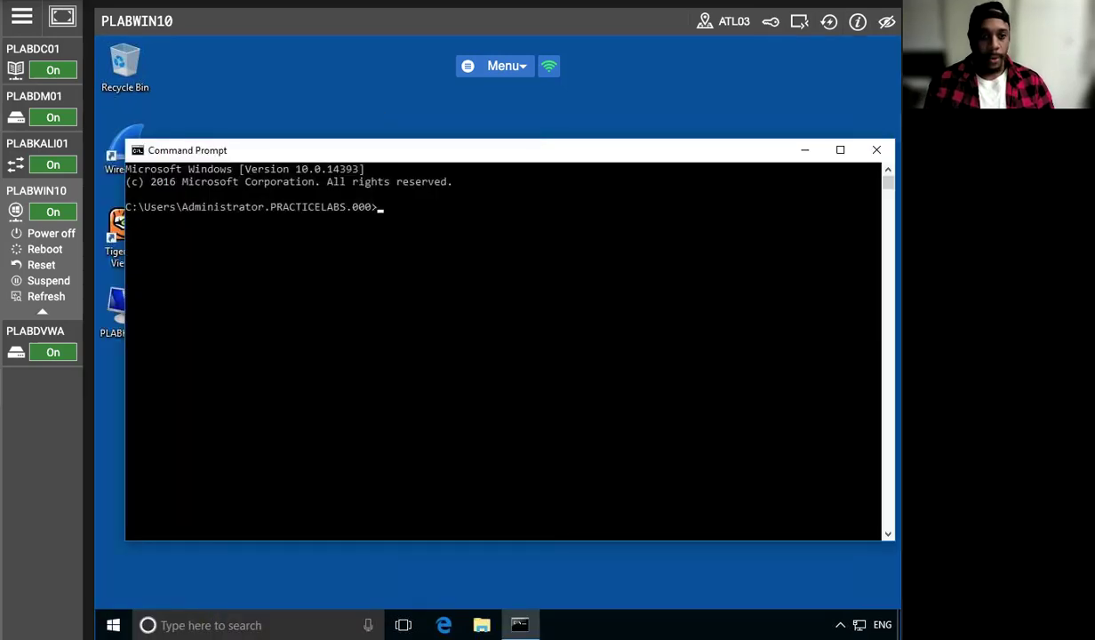
{"action": "left_click", "coordinate": [876, 150]}
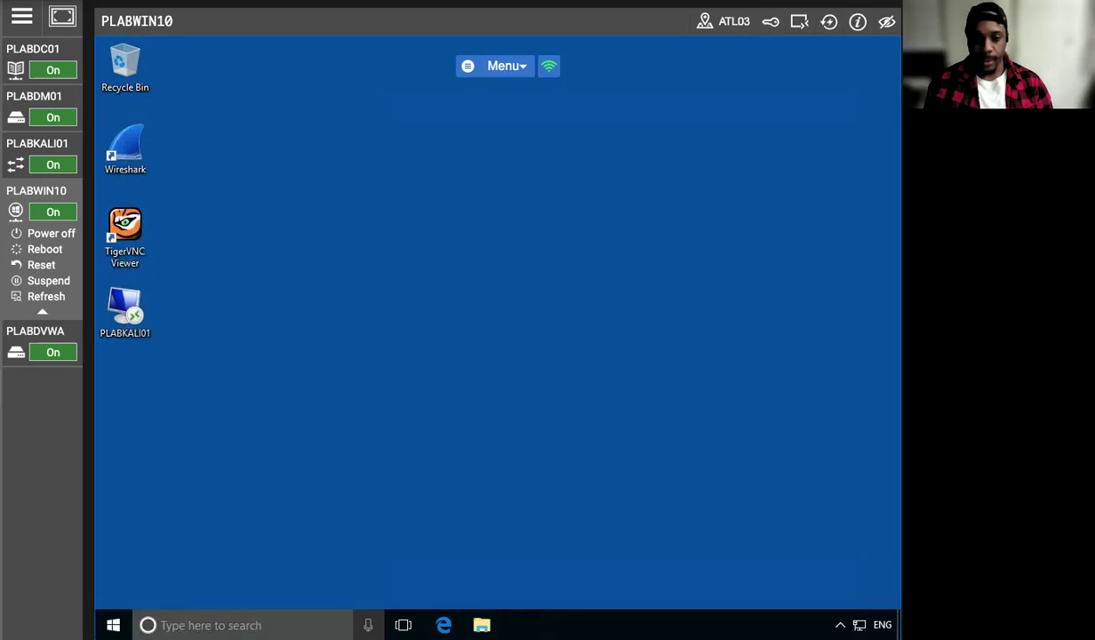
Open a Command Prompt as administrator on PLABWIN10 and approve the elevation request
{"action": "key", "text": "super"}
{"action": "type", "text": "cmd"}
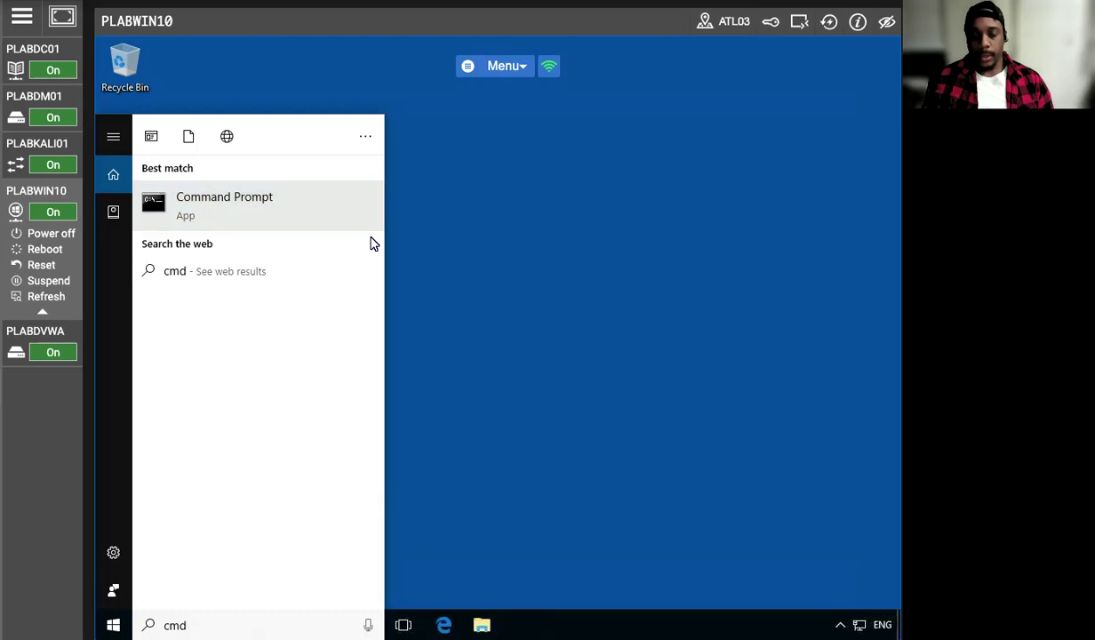
{"action": "right_click", "coordinate": [181, 206]}
{"action": "left_click", "coordinate": [257, 223]}
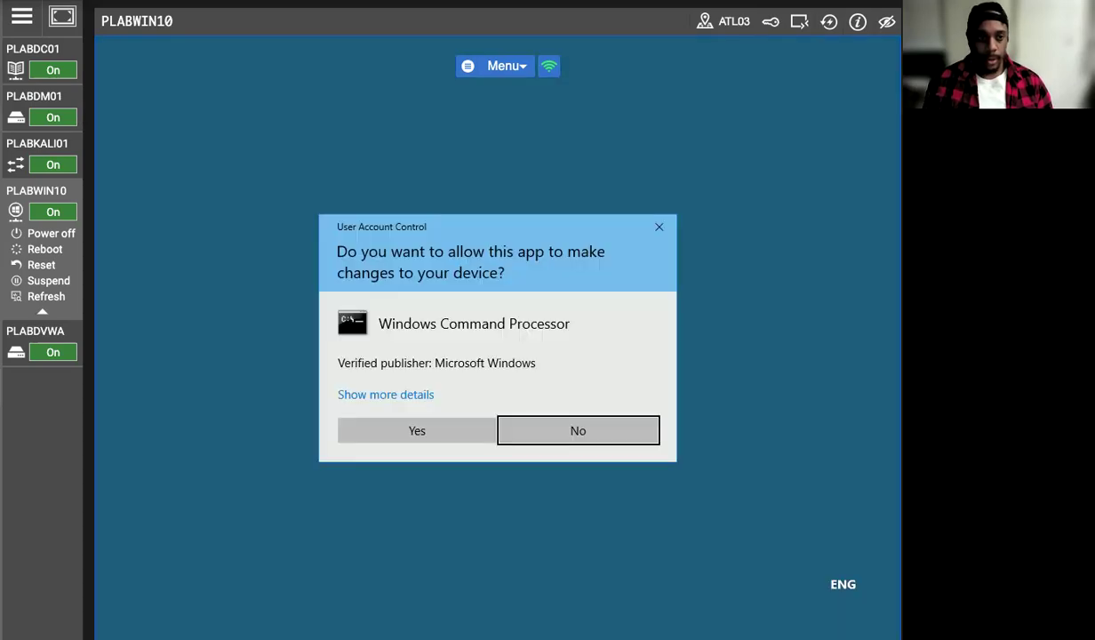
{"action": "left_click", "coordinate": [454, 434]}
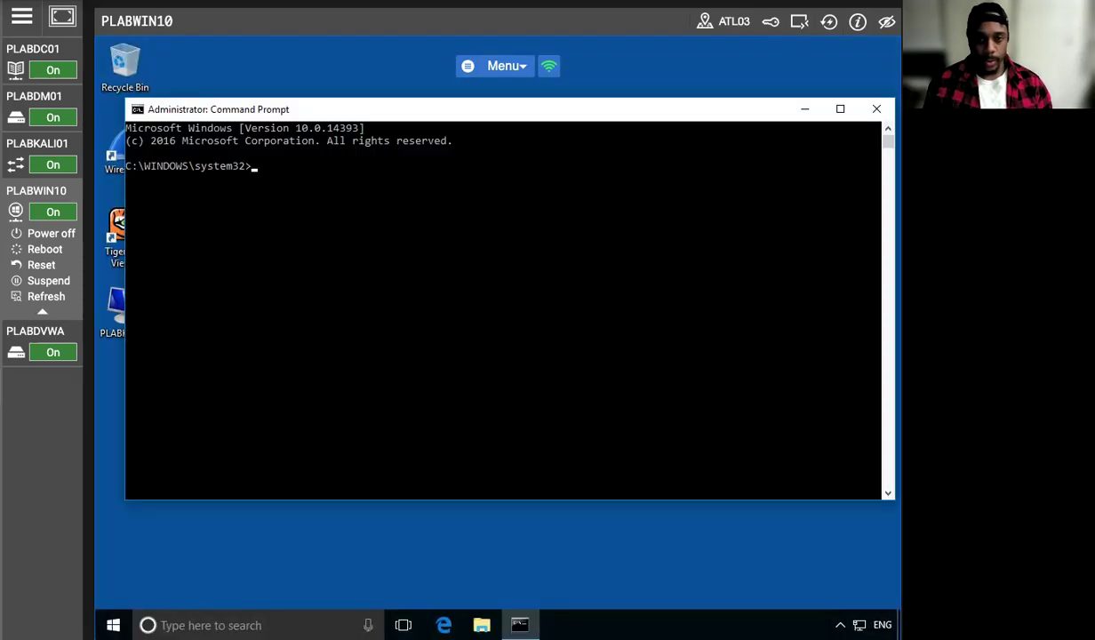
Run ping plabdc01 in PLABWIN10's Command Prompt
{"action": "type", "text": "ping pla"}
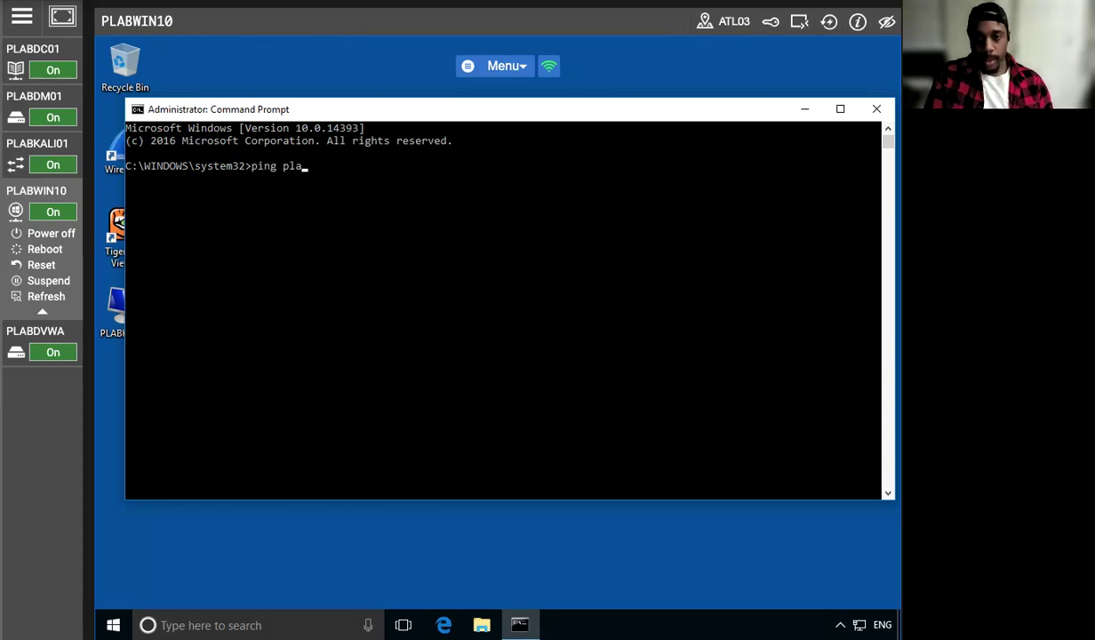
{"action": "type", "text": "bdc0"}
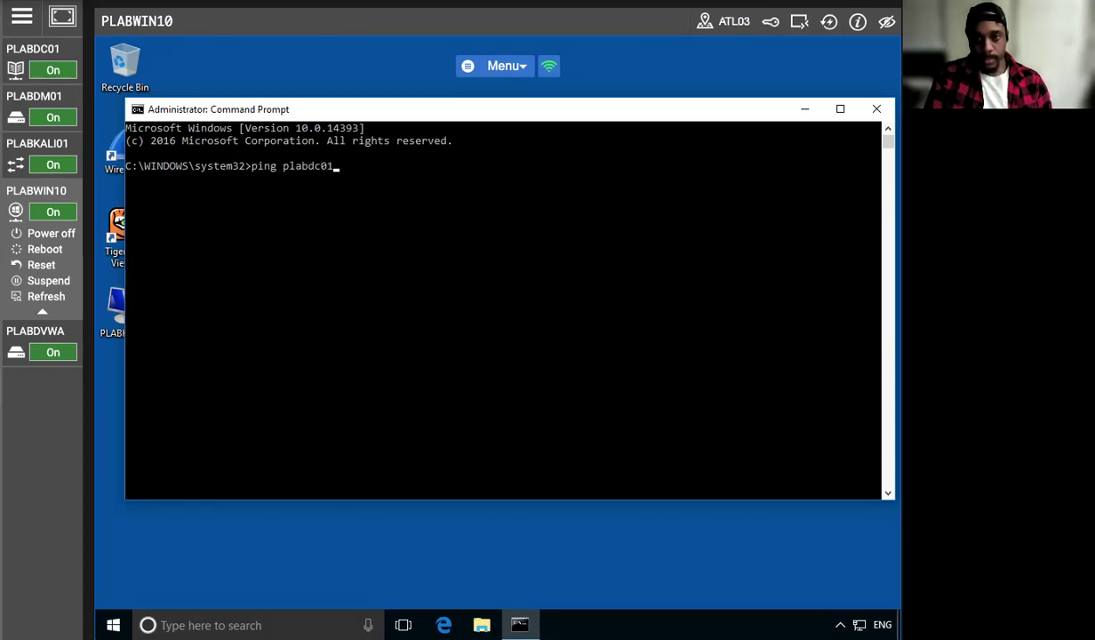
{"action": "type", "text": "1"}
{"action": "key", "text": "Return"}
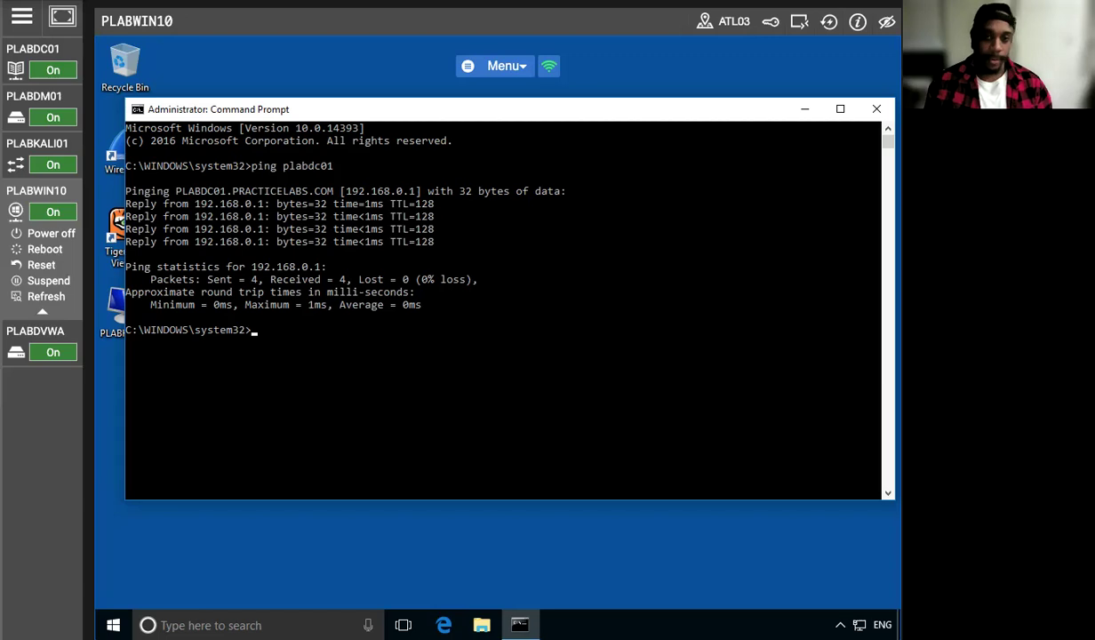
Switch to PLABDC01, open the firewall's advanced Inbound Rules, and locate the File and Printer Sharing rules
{"action": "left_click", "coordinate": [29, 58]}
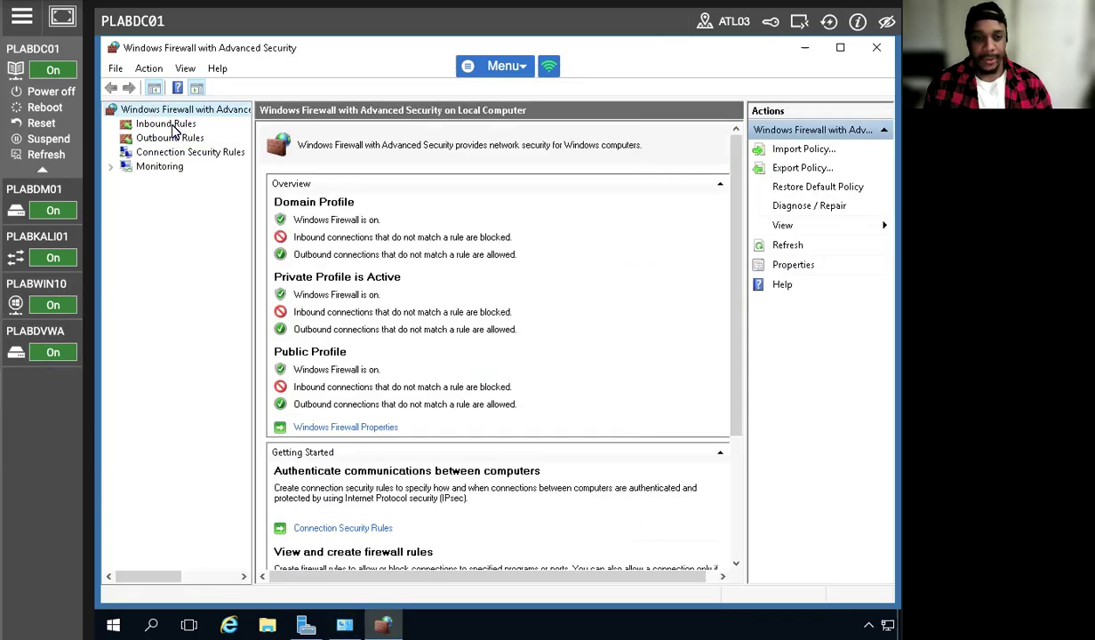
{"action": "left_click", "coordinate": [167, 125]}
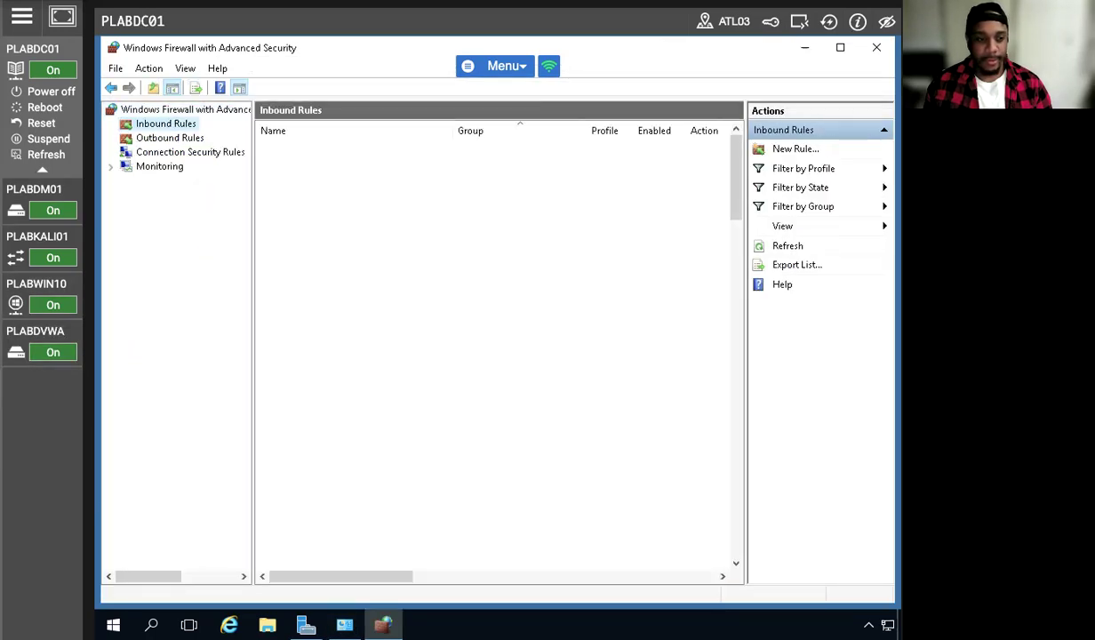
{"action": "scroll", "coordinate": [433, 400], "scroll_direction": "down", "scroll_amount": 18}
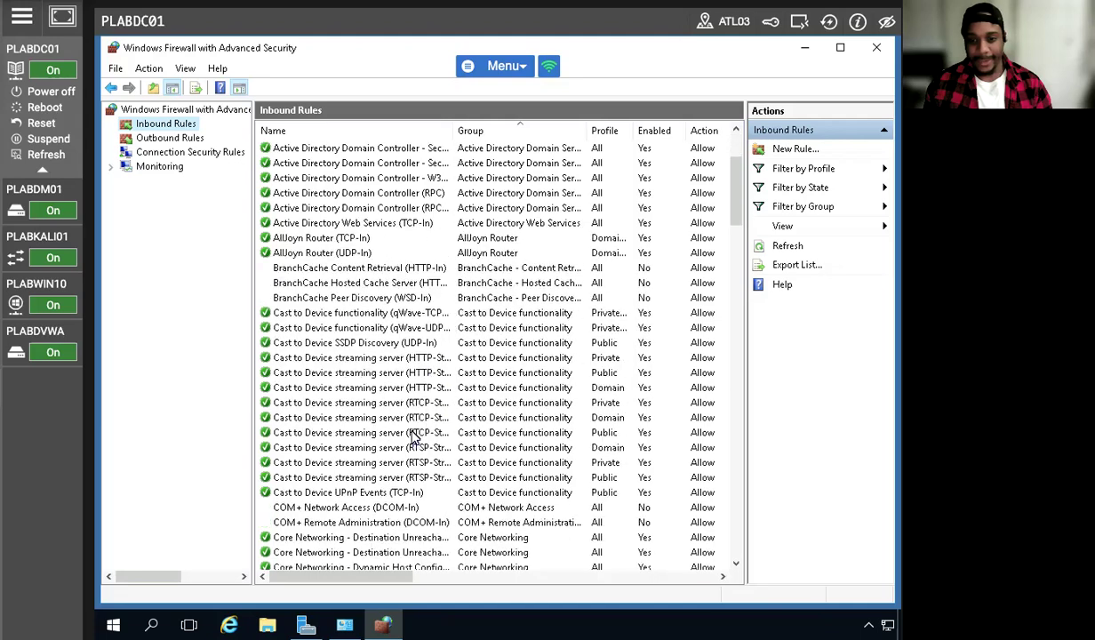
{"action": "scroll", "coordinate": [410, 445], "scroll_direction": "down", "scroll_amount": 9}
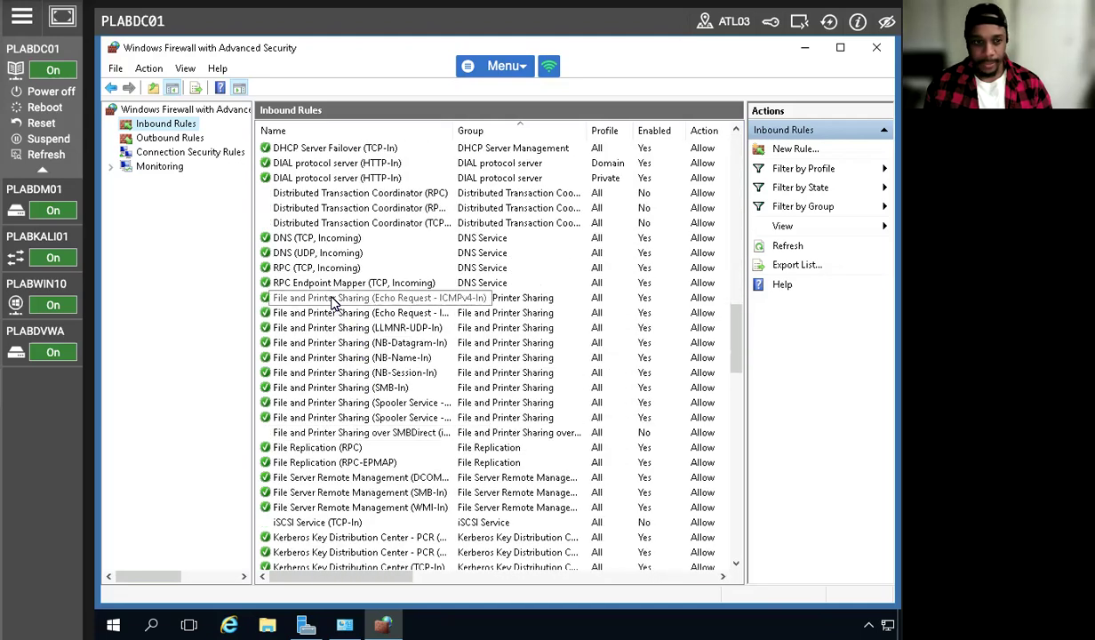
Set the inbound rule File and Printer Sharing (Echo Request - ICMPv4-In) to block the connection and apply it
{"action": "left_click", "coordinate": [409, 299]}
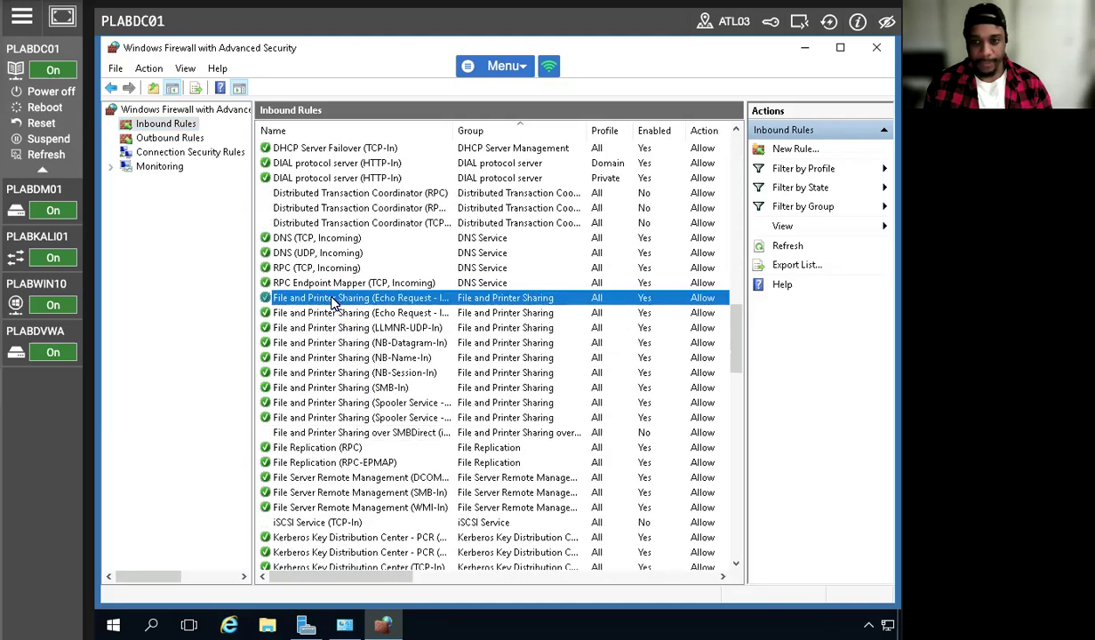
{"action": "right_click", "coordinate": [409, 300]}
{"action": "left_click", "coordinate": [487, 384]}
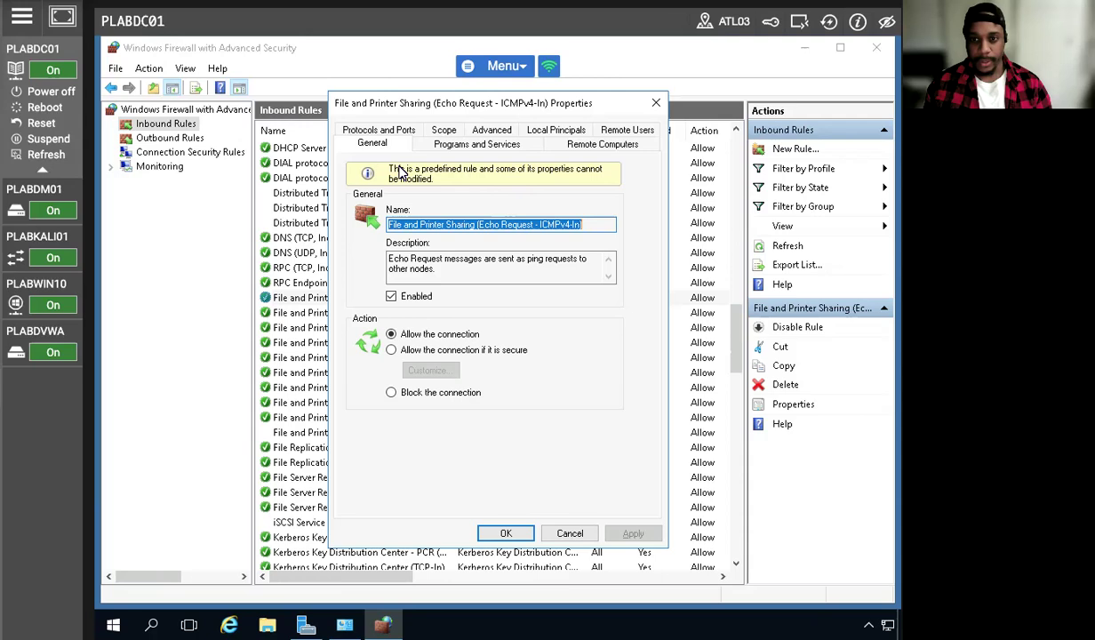
{"action": "left_click", "coordinate": [391, 393]}
{"action": "left_click", "coordinate": [632, 533]}
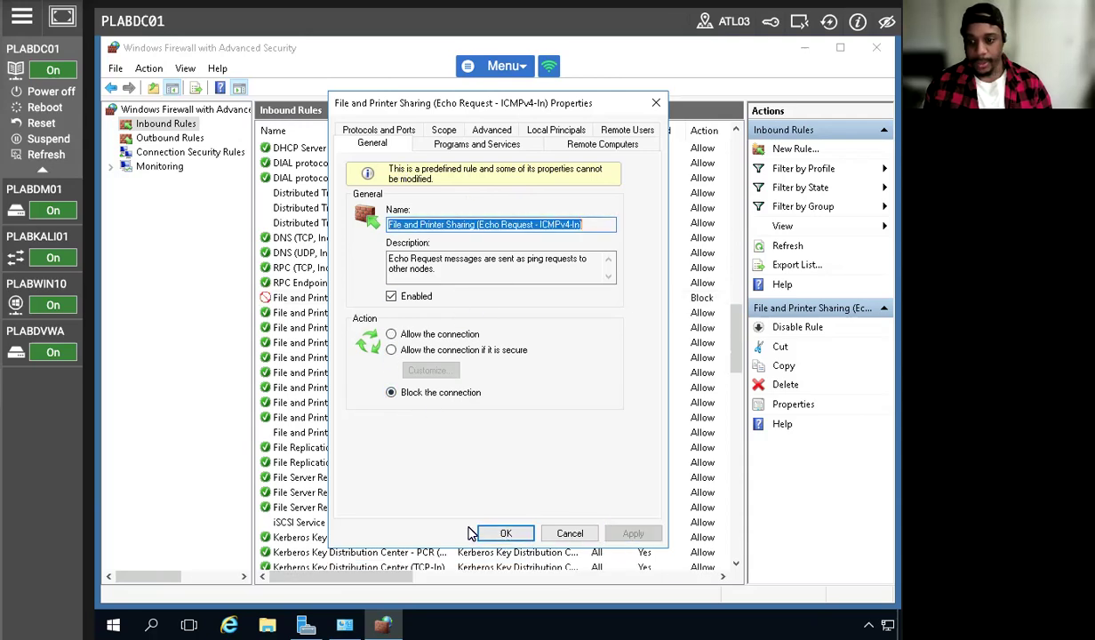
{"action": "left_click", "coordinate": [503, 533]}
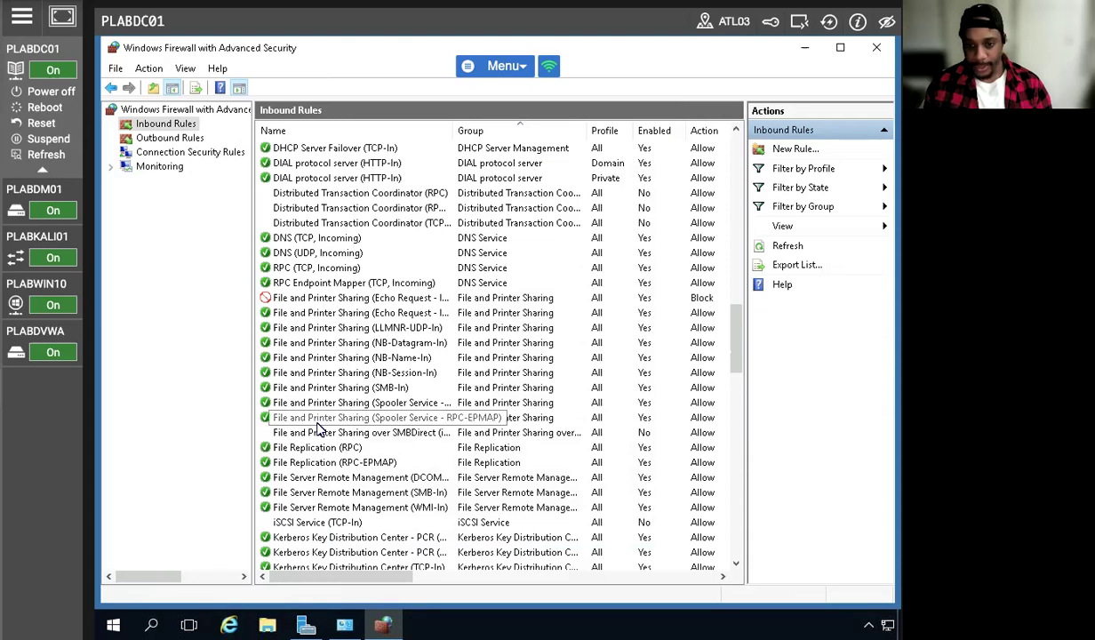
{"action": "left_click", "coordinate": [311, 298]}
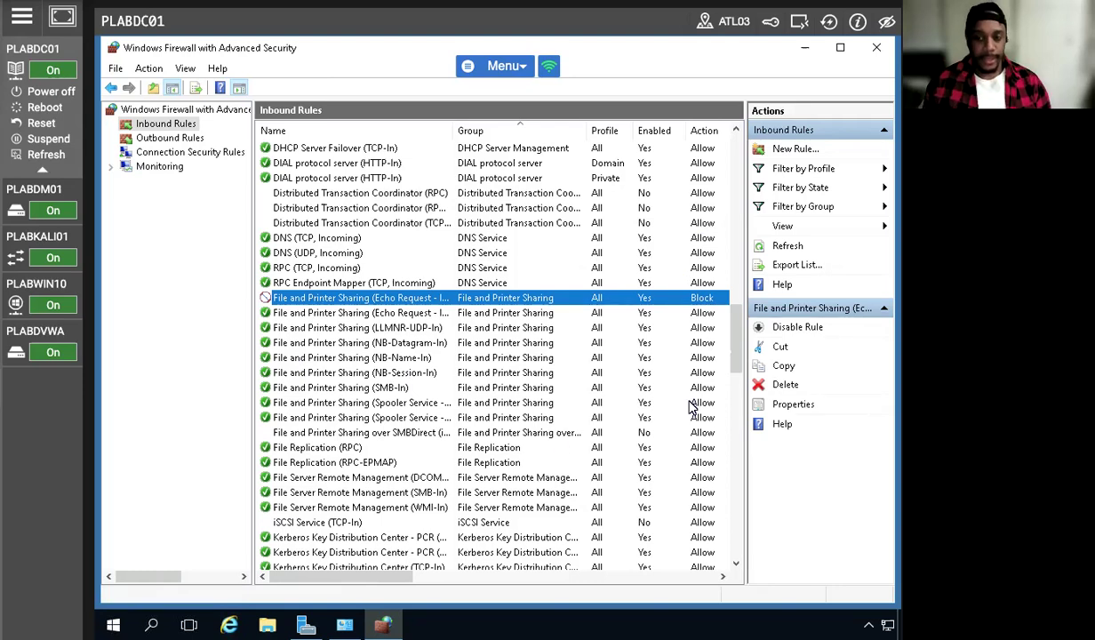
Return to PLABWIN10 and repeat ping plabdc01 with the ICMPv4 echo request rule blocked
{"action": "left_click", "coordinate": [36, 283]}
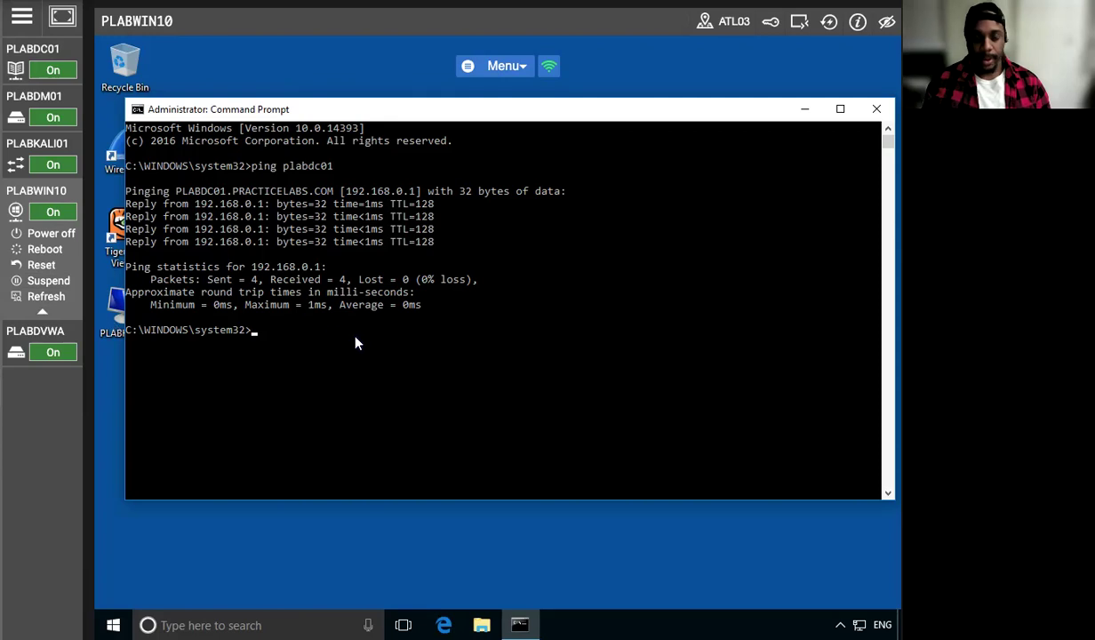
{"action": "left_click", "coordinate": [250, 332]}
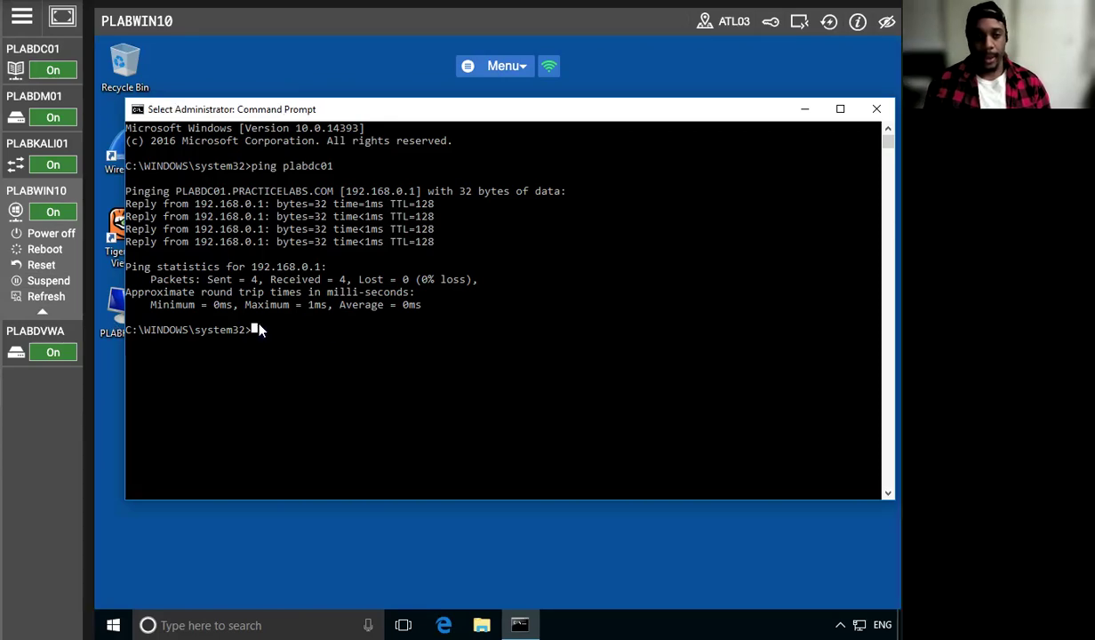
{"action": "key", "text": "Up"}
{"action": "key", "text": "Return"}
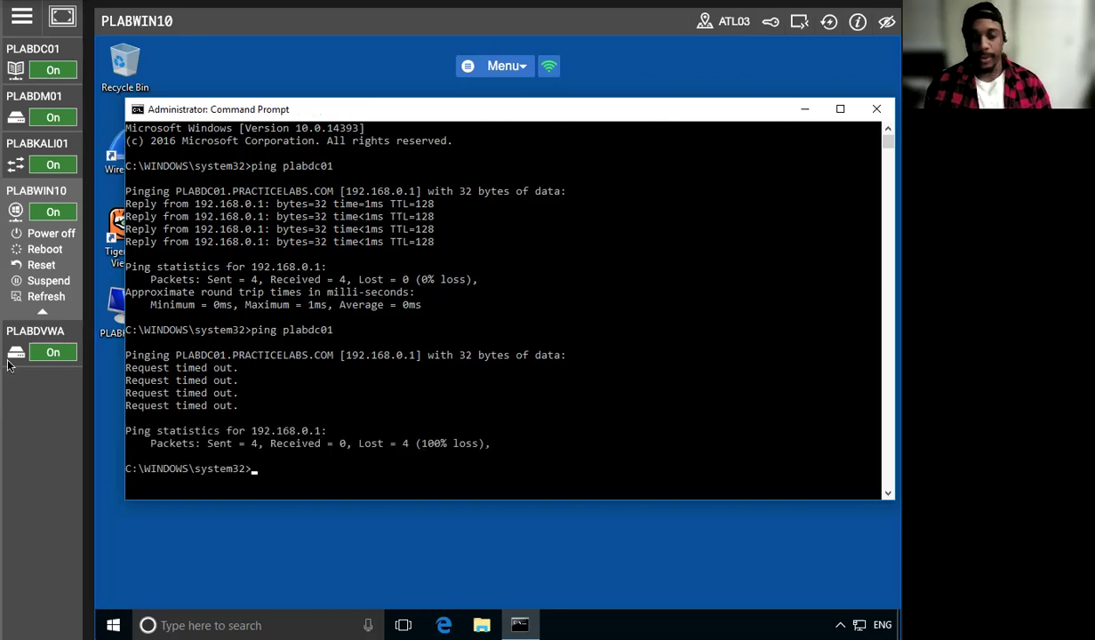
On PLABDC01, set the File and Printer Sharing (Echo Request - ICMPv4-In) rule back to Allow the connection and apply it
{"action": "left_click", "coordinate": [42, 50]}
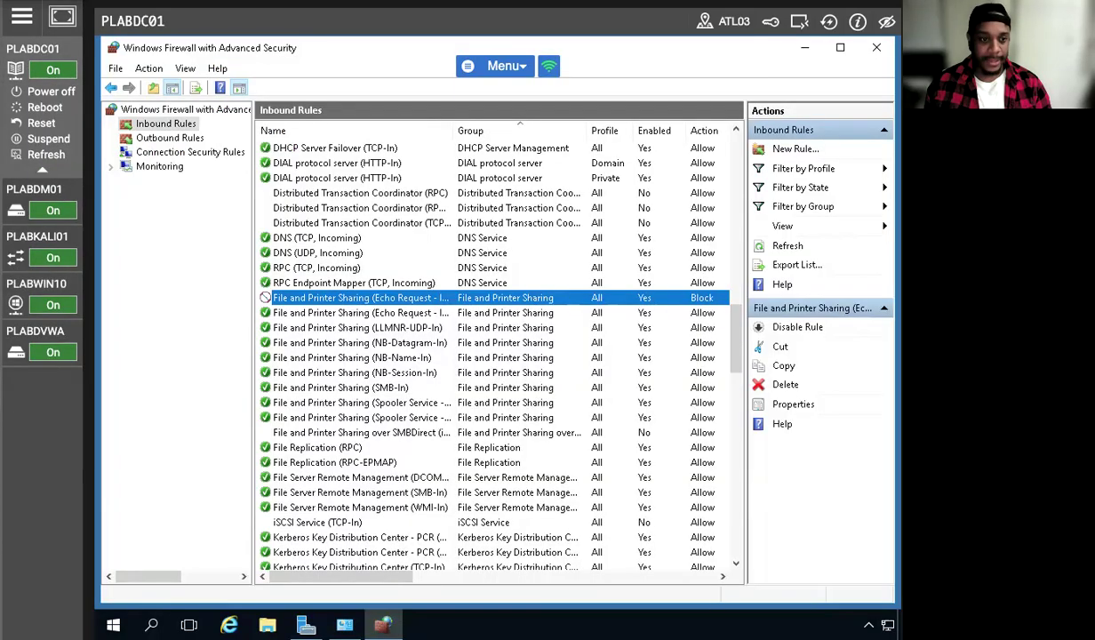
{"action": "right_click", "coordinate": [303, 296]}
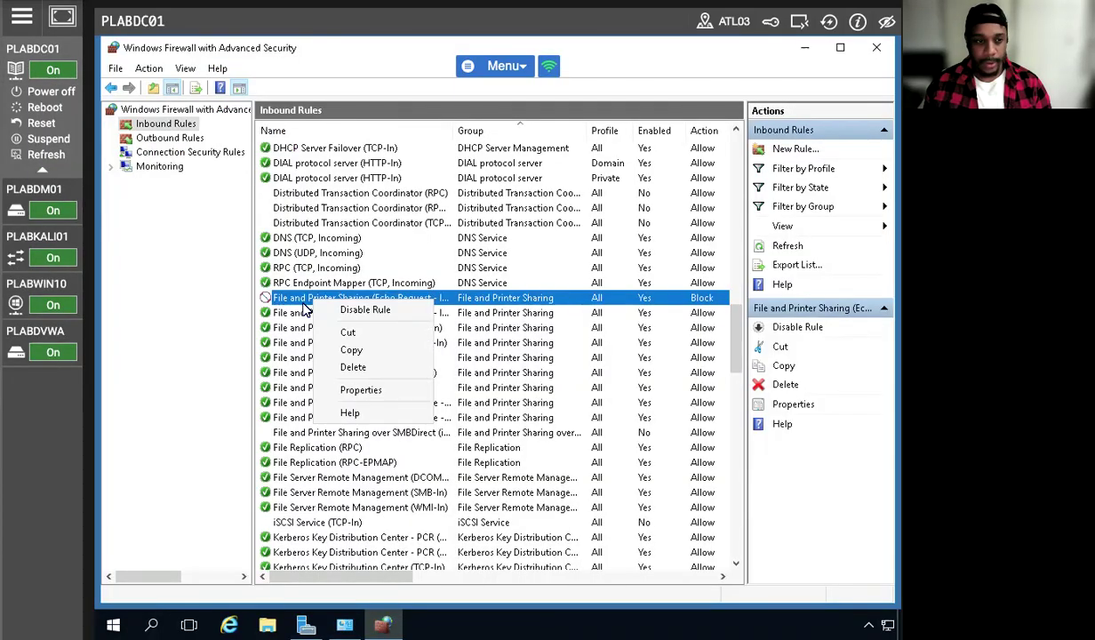
{"action": "left_click", "coordinate": [373, 391]}
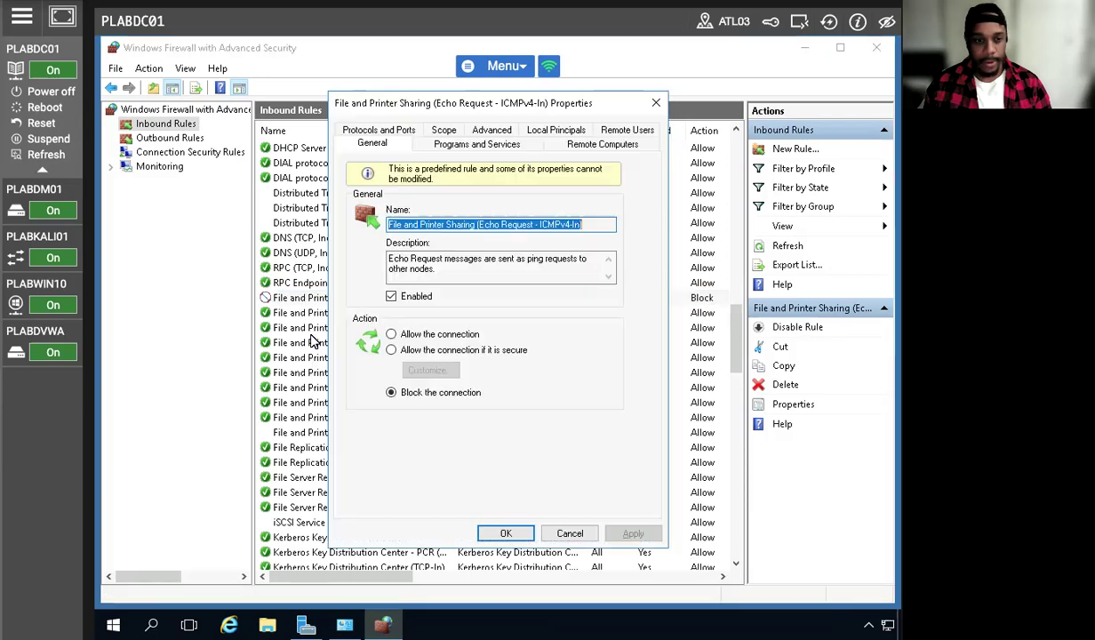
{"action": "left_click", "coordinate": [389, 334]}
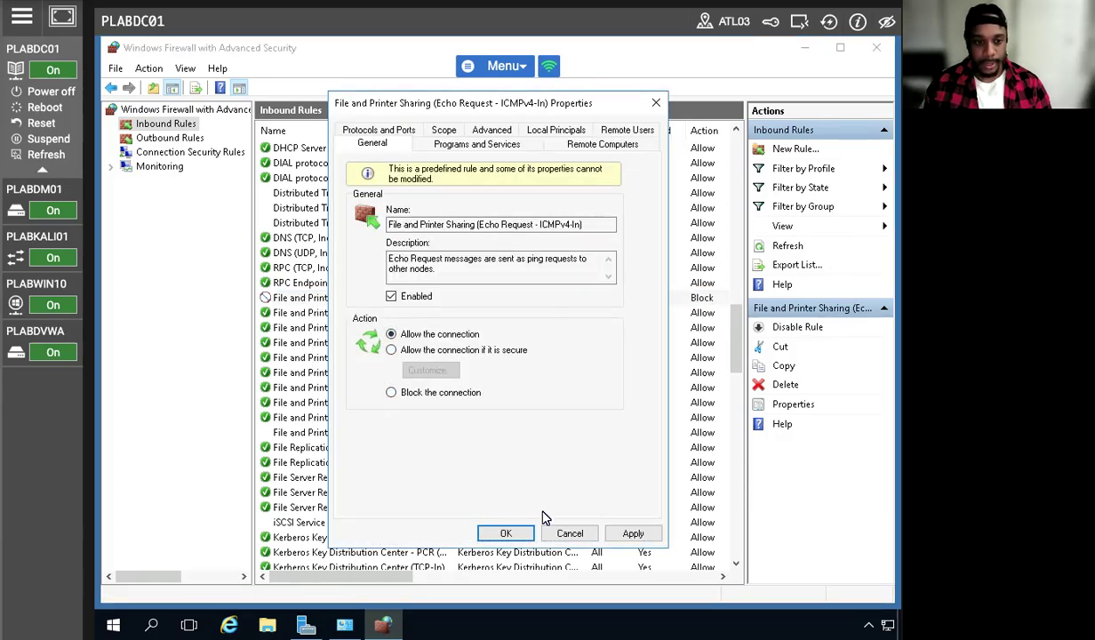
{"action": "left_click", "coordinate": [633, 535]}
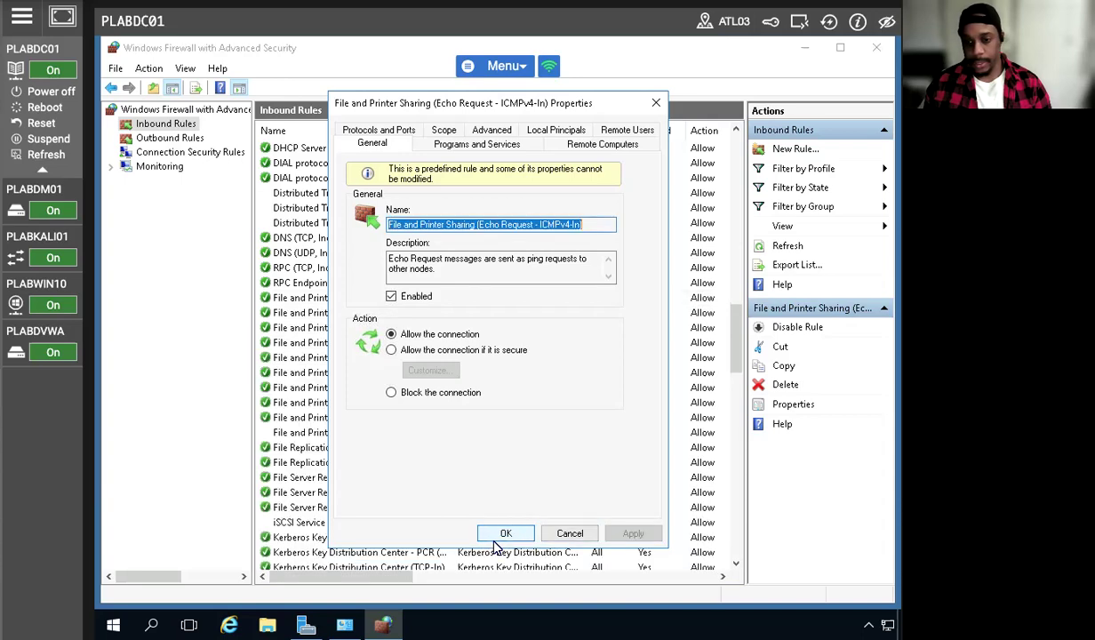
{"action": "left_click", "coordinate": [503, 533]}
Go back to PLABWIN10 and run ping plabdc01 once more with the echo request rule allowed
{"action": "left_click", "coordinate": [37, 284]}
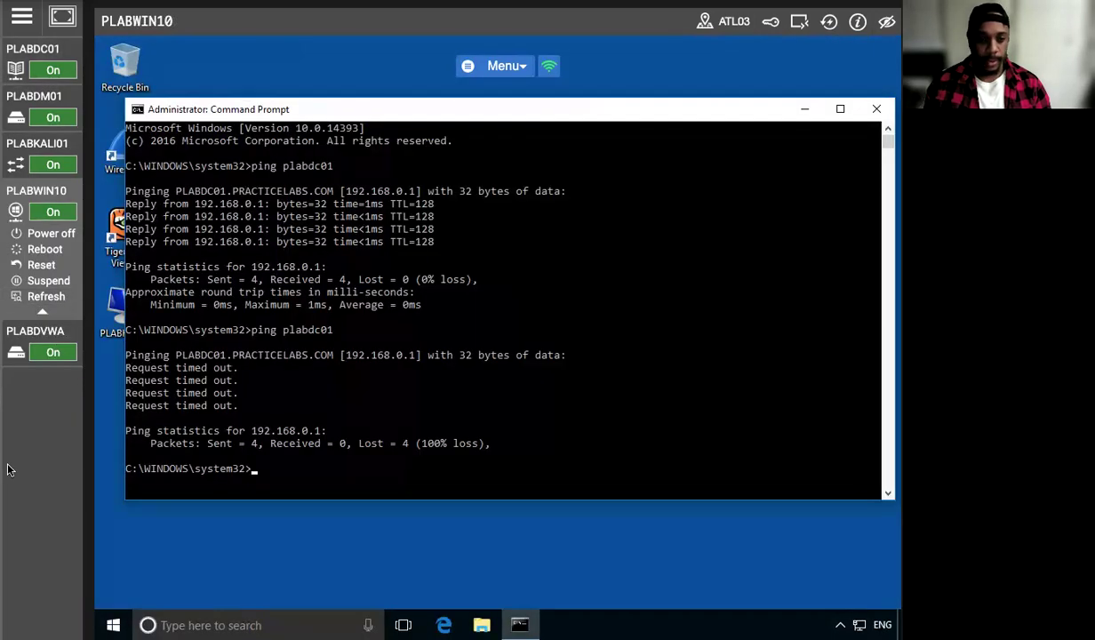
{"action": "left_click", "coordinate": [281, 479]}
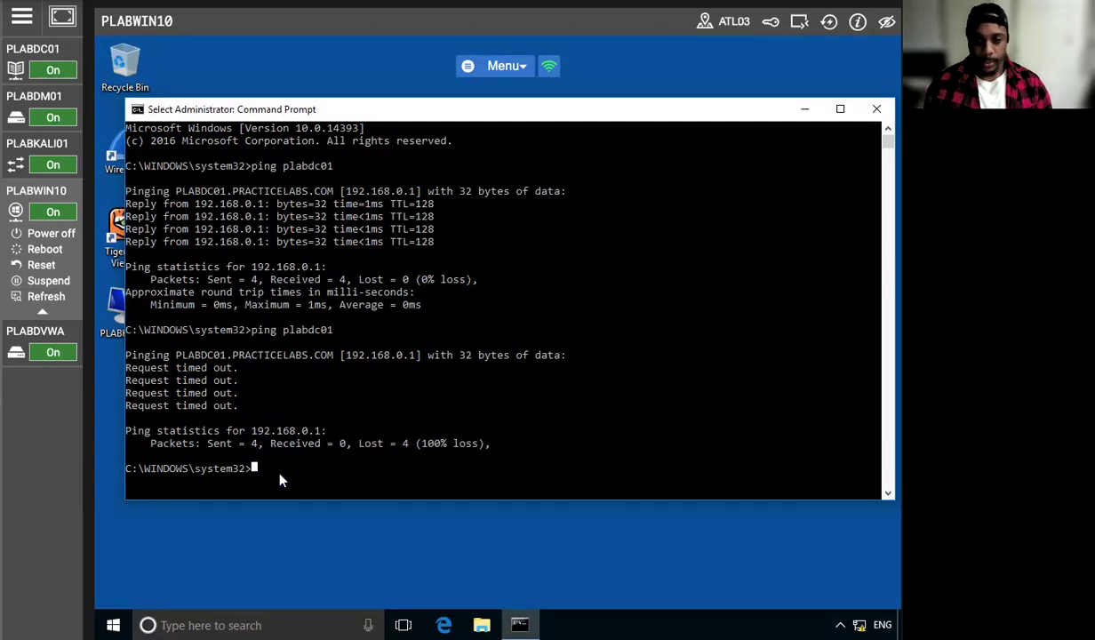
{"action": "key", "text": "Up"}
{"action": "key", "text": "Return"}
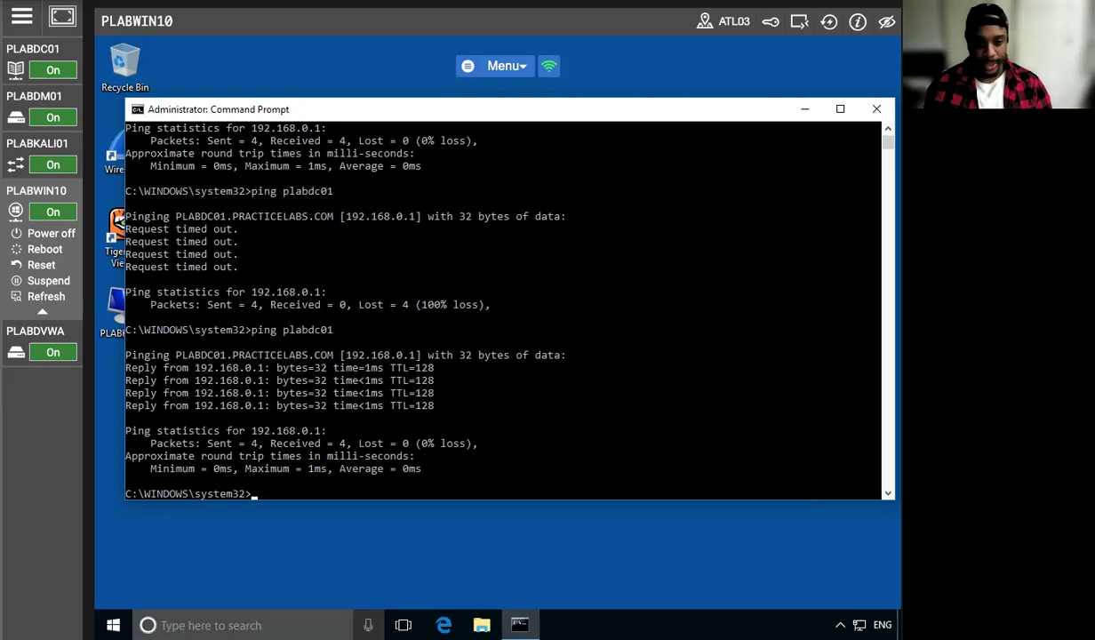
{"action": "left_click", "coordinate": [211, 625]}
{"action": "type", "text": "re,"}
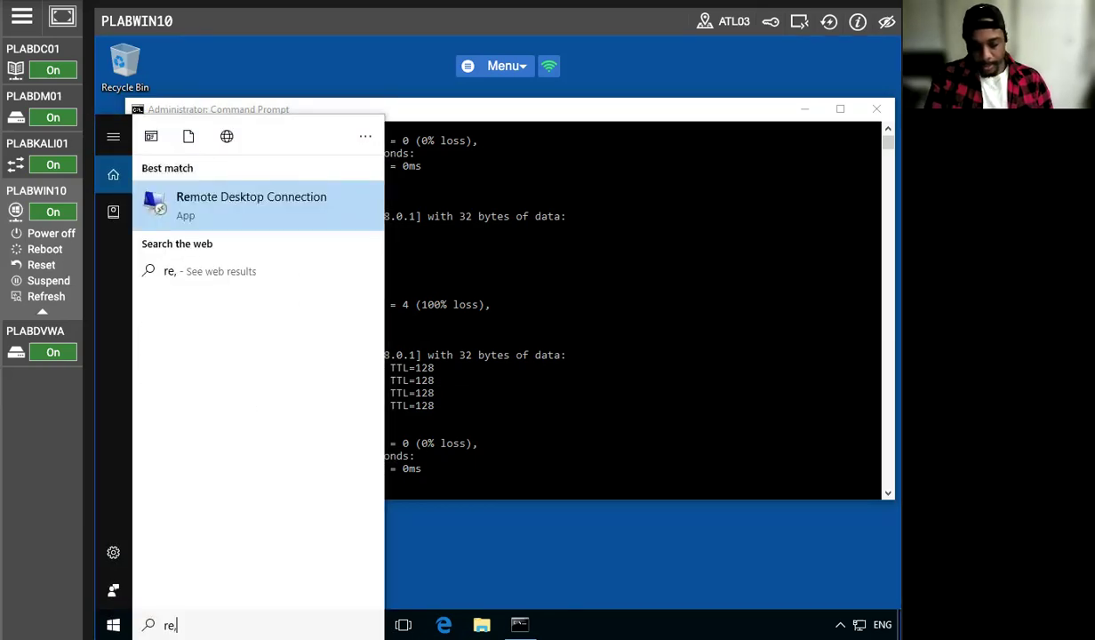
{"action": "key", "text": "BackSpace"}
{"action": "type", "text": "mot"}
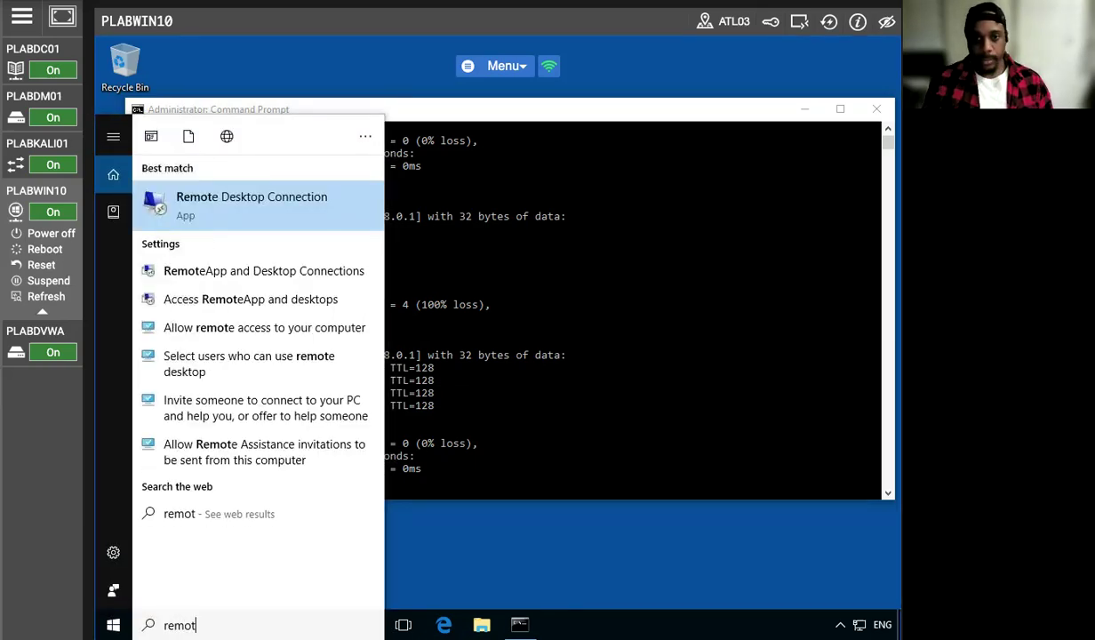
{"action": "left_click", "coordinate": [289, 229]}
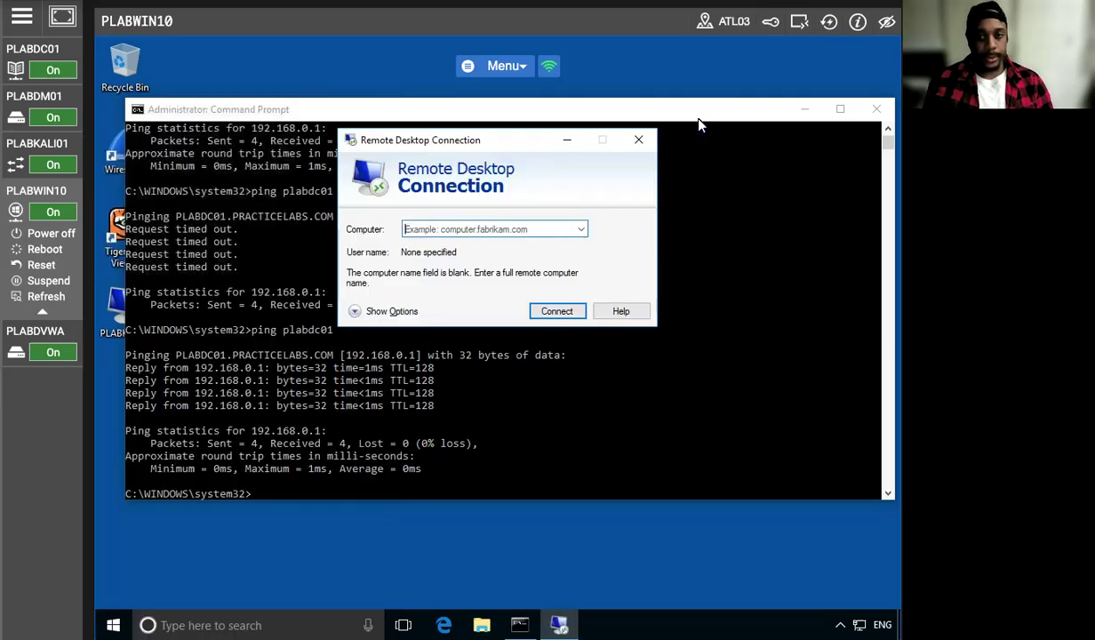
{"action": "left_click", "coordinate": [637, 141]}
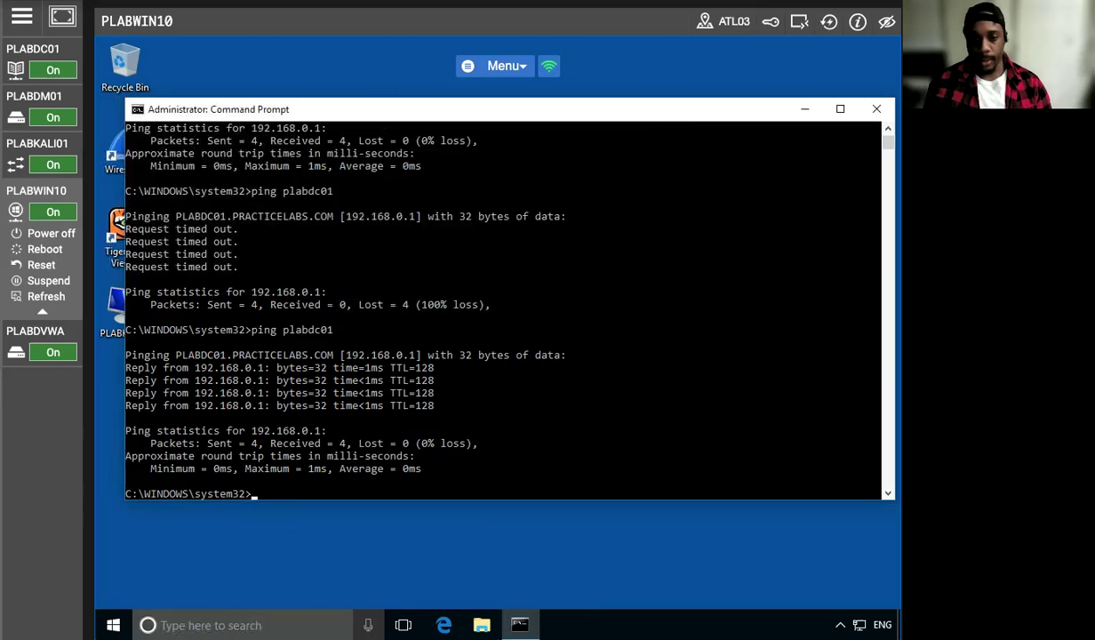
Run Remote Desktop Connection as administrator on PLABWIN10 and request a connection to plabdc01
{"action": "key", "text": "super"}
{"action": "type", "text": "remot"}
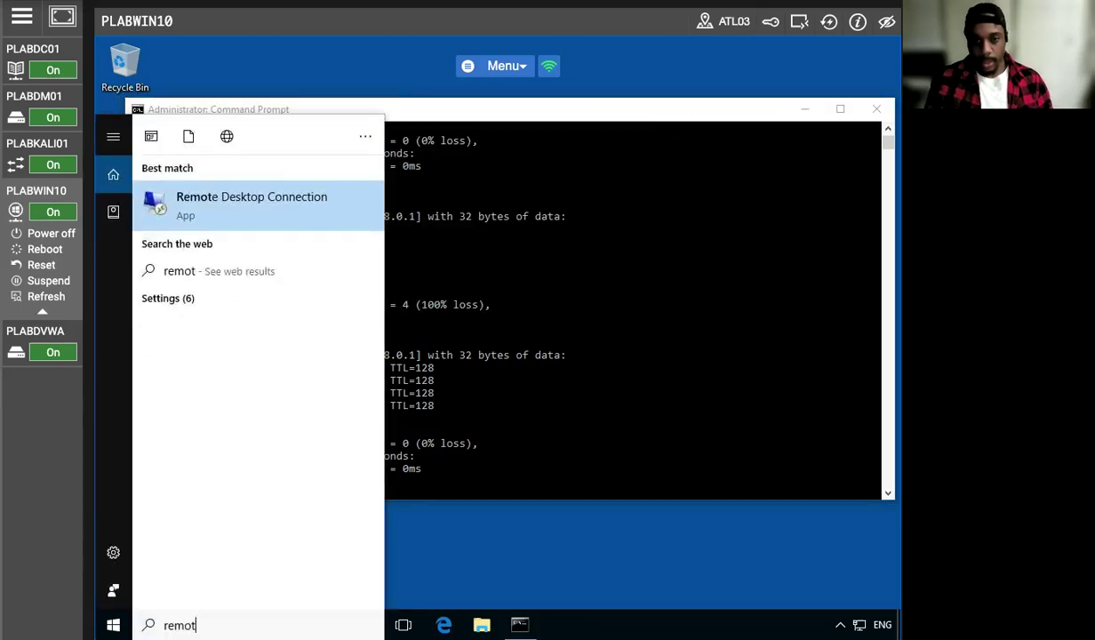
{"action": "right_click", "coordinate": [323, 222]}
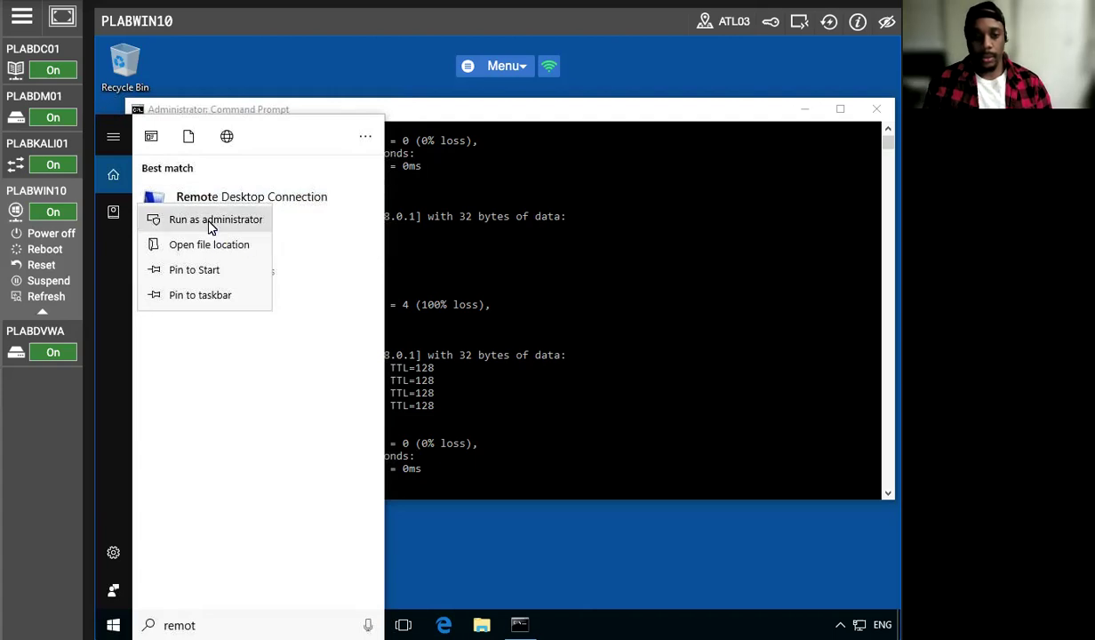
{"action": "left_click", "coordinate": [208, 220]}
{"action": "left_click", "coordinate": [364, 425]}
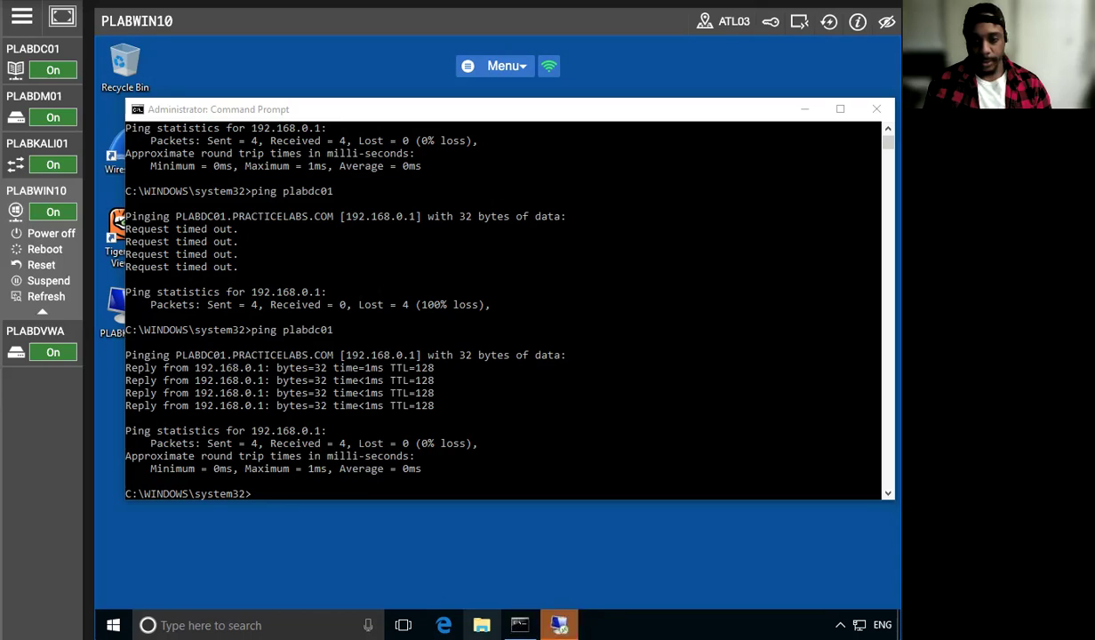
{"action": "type", "text": "plabdc01"}
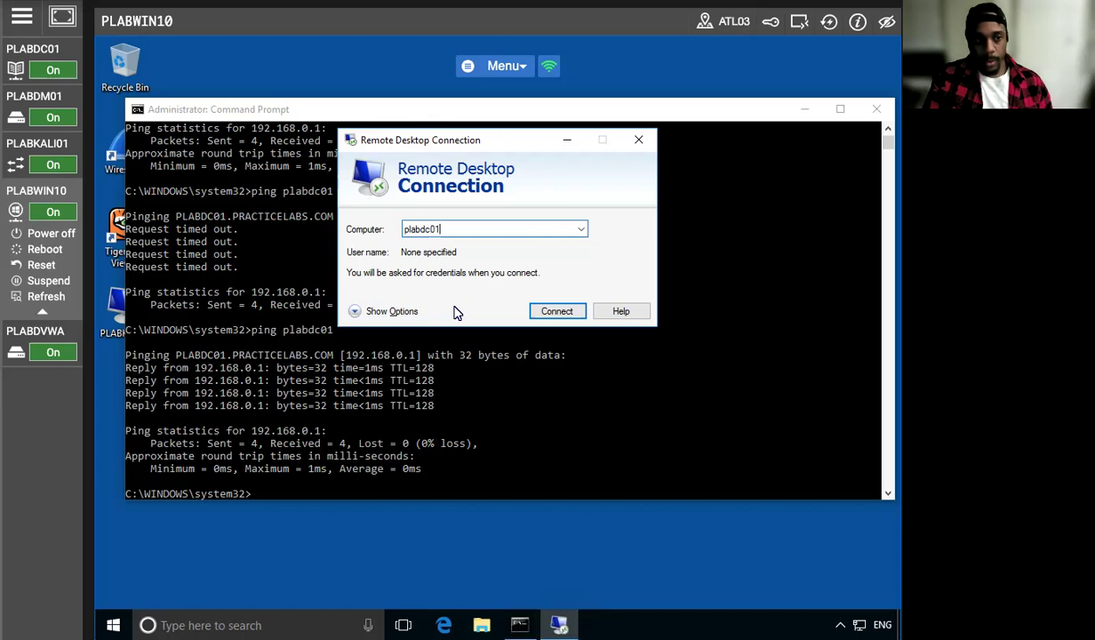
{"action": "left_click", "coordinate": [551, 311]}
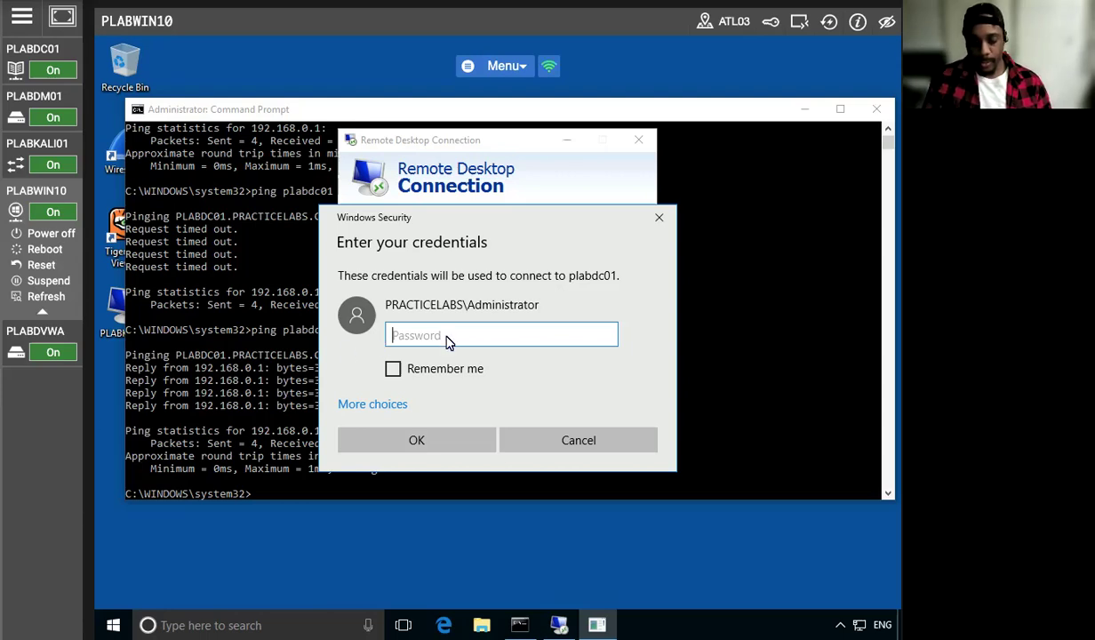
Enter the administrator account password to sign in to plabdc01 through Remote Desktop
{"action": "key", "text": "Caps_Lock"}
{"action": "type", "text": "•"}
{"action": "key", "text": "Caps_Lock"}
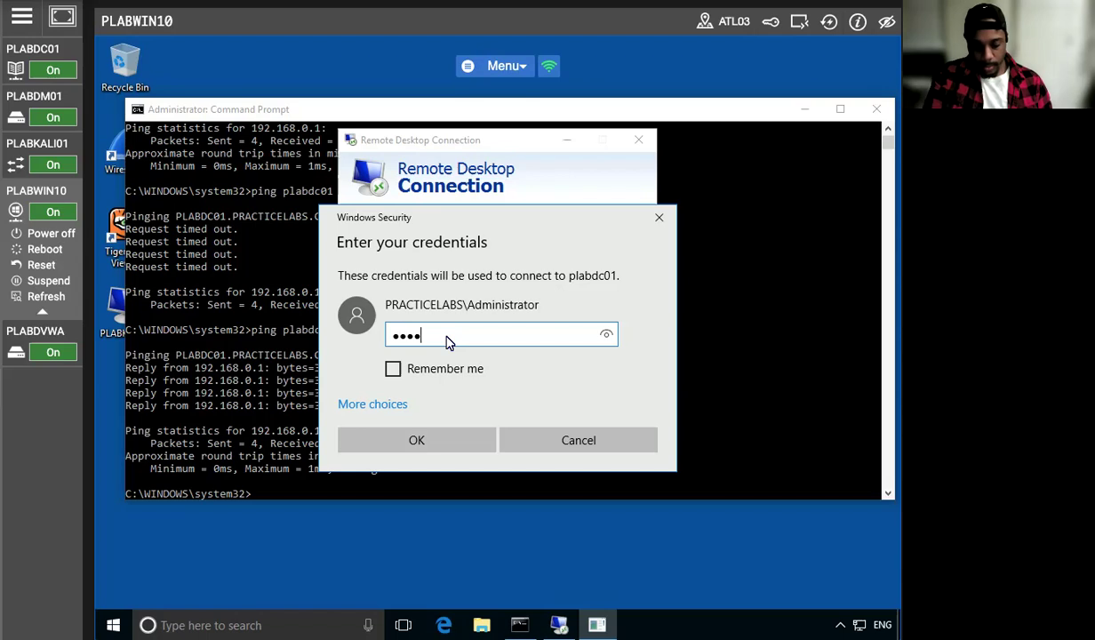
{"action": "key", "text": "Return"}
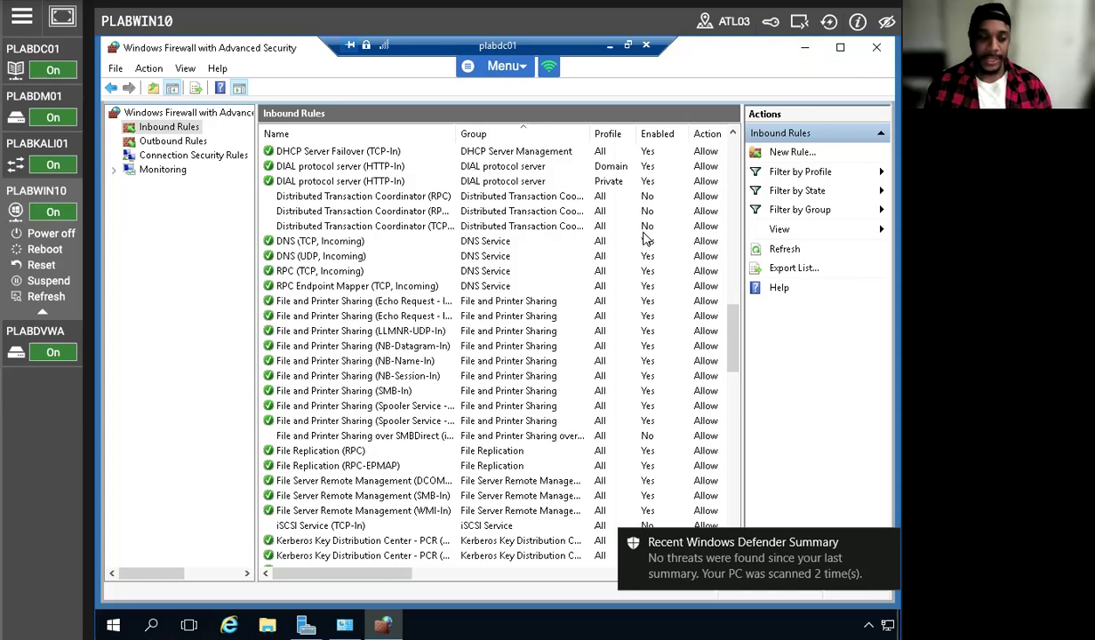
In the plabdc01 session, clear away the open firewall windows and reopen the advanced Windows Firewall inbound rules from Network and Sharing Center
{"action": "left_click", "coordinate": [805, 53]}
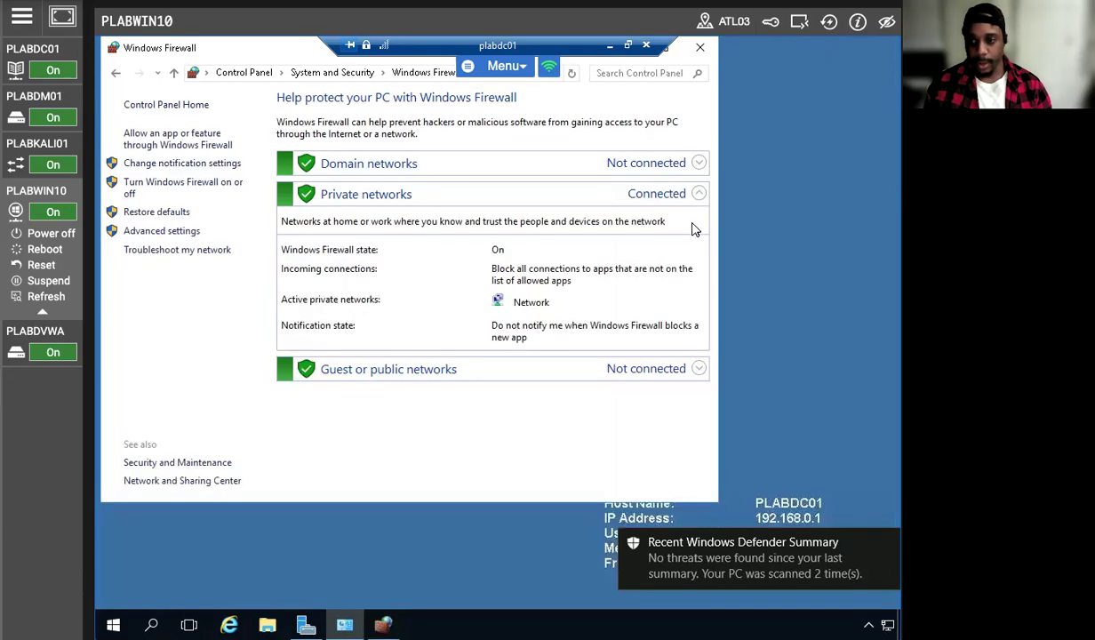
{"action": "left_click", "coordinate": [701, 48]}
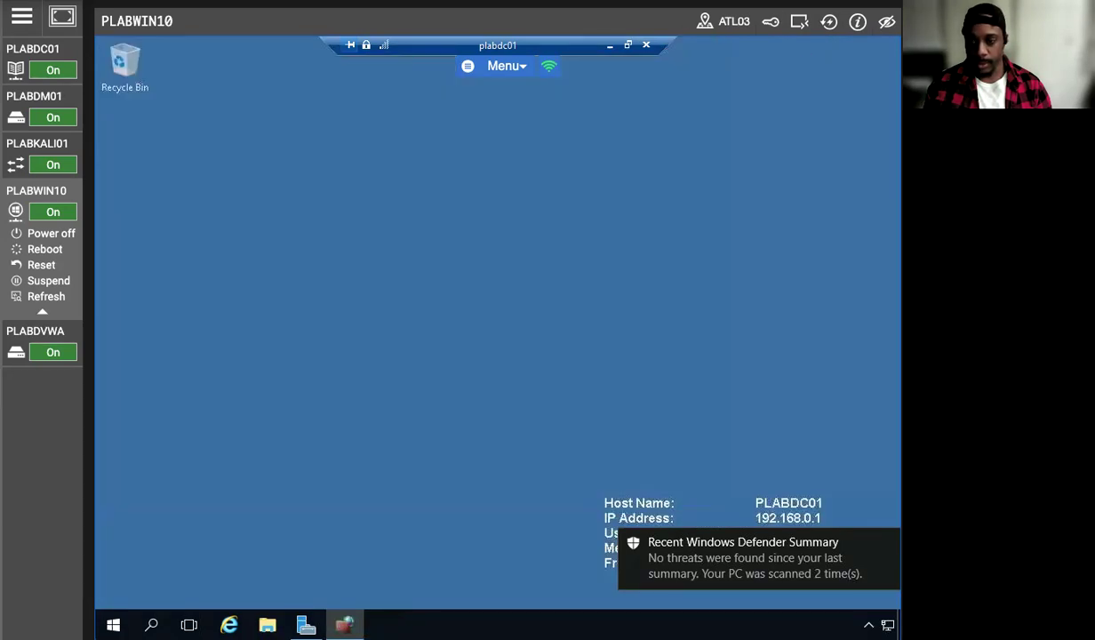
{"action": "right_click", "coordinate": [888, 625]}
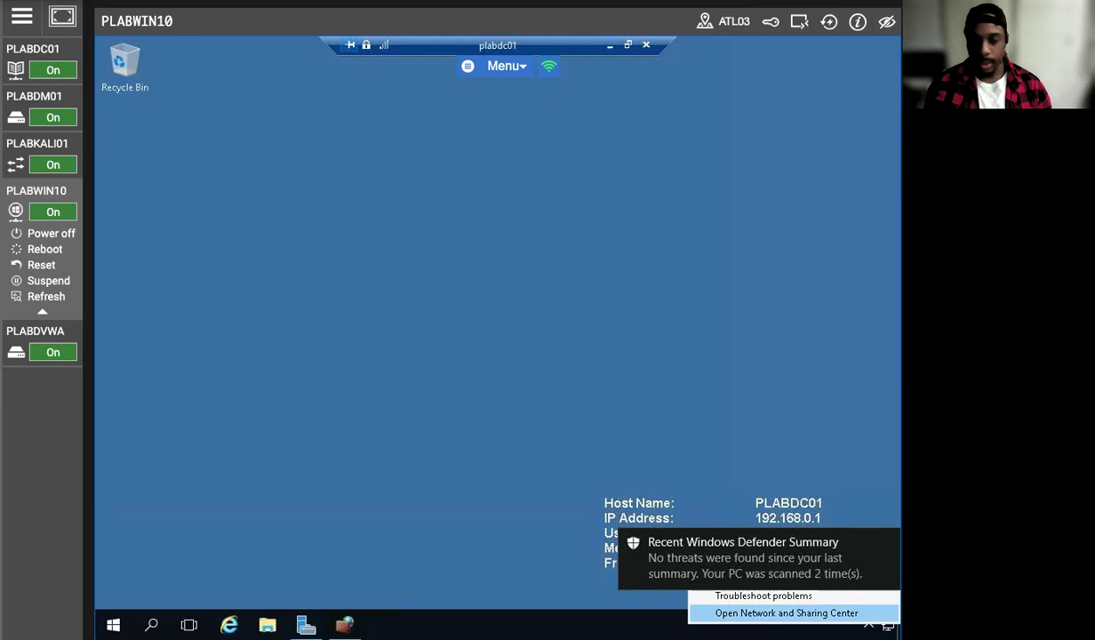
{"action": "left_click", "coordinate": [786, 613]}
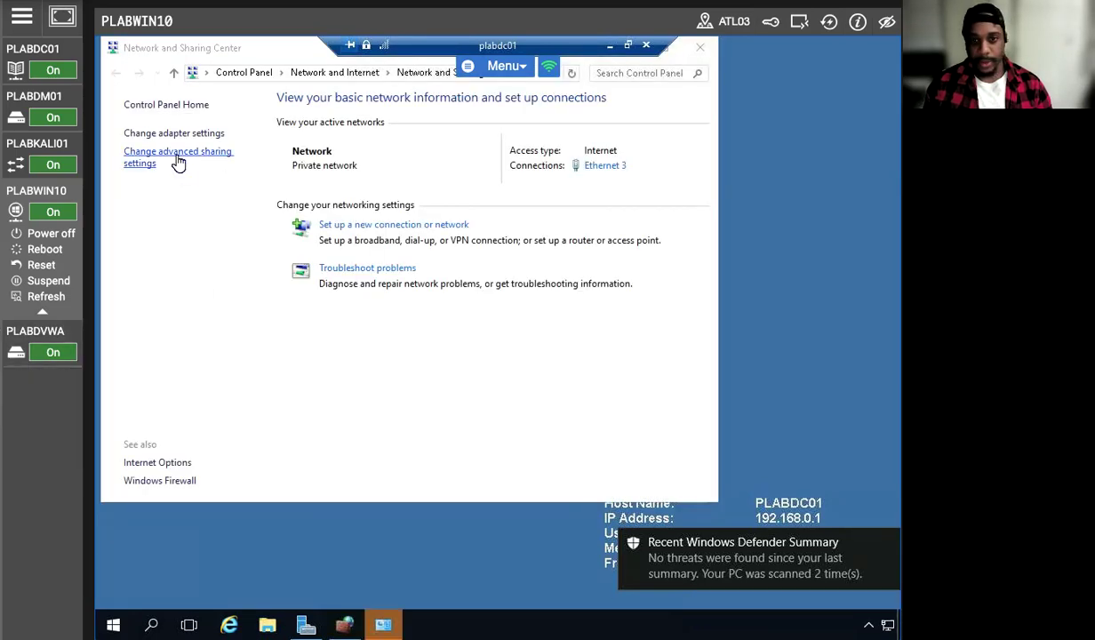
{"action": "left_click", "coordinate": [152, 481]}
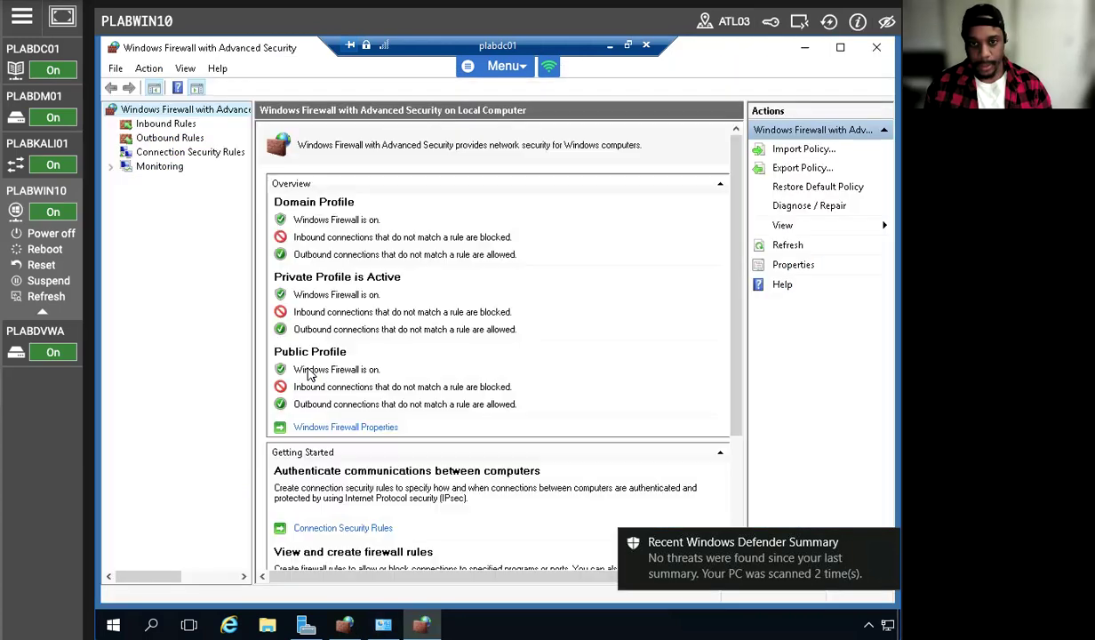
{"action": "left_click", "coordinate": [167, 124]}
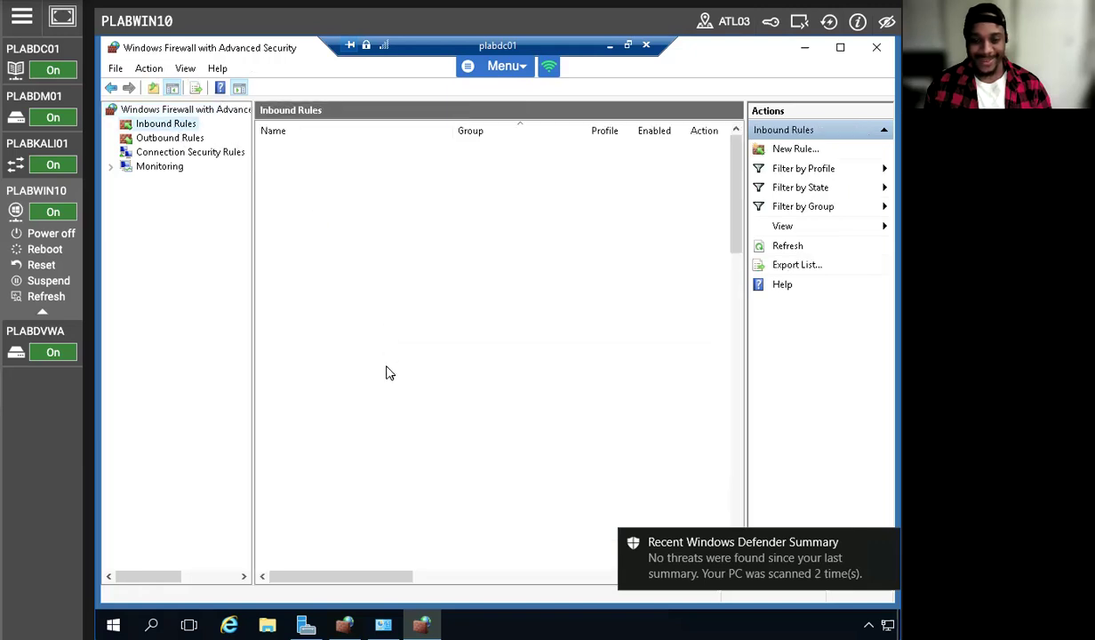
Set the File and Printer Sharing (Echo Request - ICMPv4-In) inbound rule to Block the connection and save it
{"action": "scroll", "coordinate": [373, 374], "scroll_direction": "down", "scroll_amount": 8}
{"action": "scroll", "coordinate": [360, 392], "scroll_direction": "down", "scroll_amount": 9}
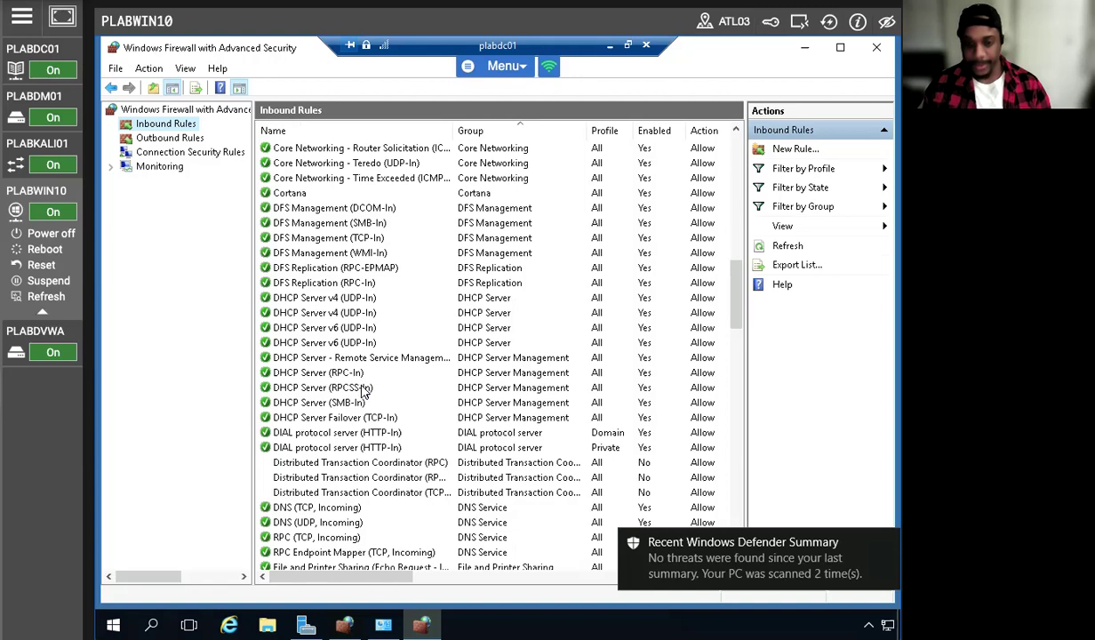
{"action": "scroll", "coordinate": [362, 392], "scroll_direction": "down", "scroll_amount": 4}
{"action": "double_click", "coordinate": [331, 388]}
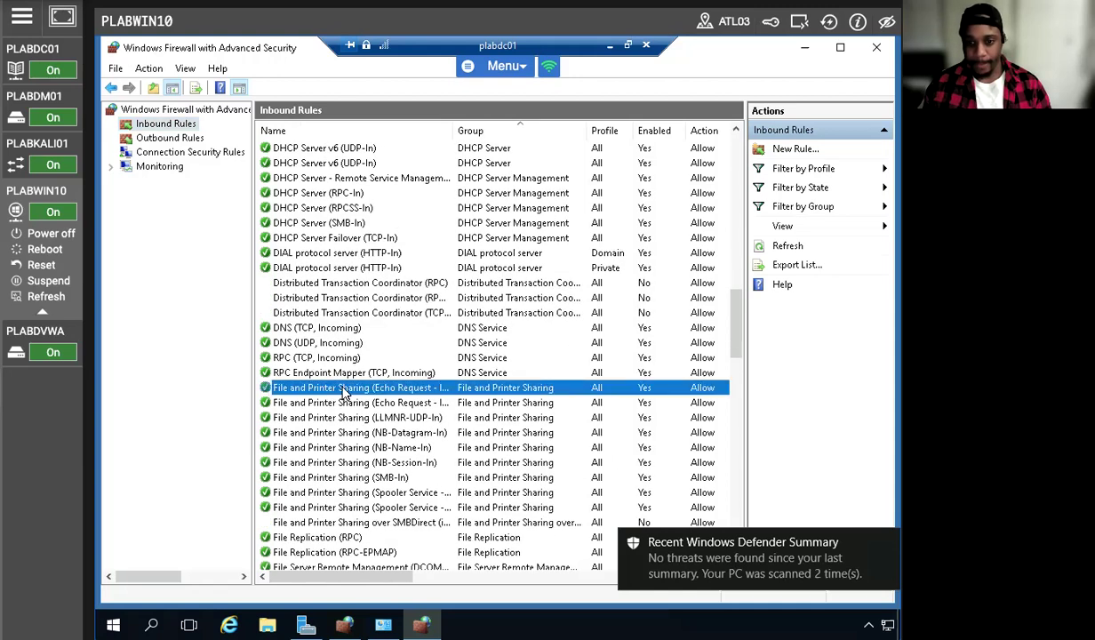
{"action": "right_click", "coordinate": [331, 388]}
{"action": "left_click", "coordinate": [378, 480]}
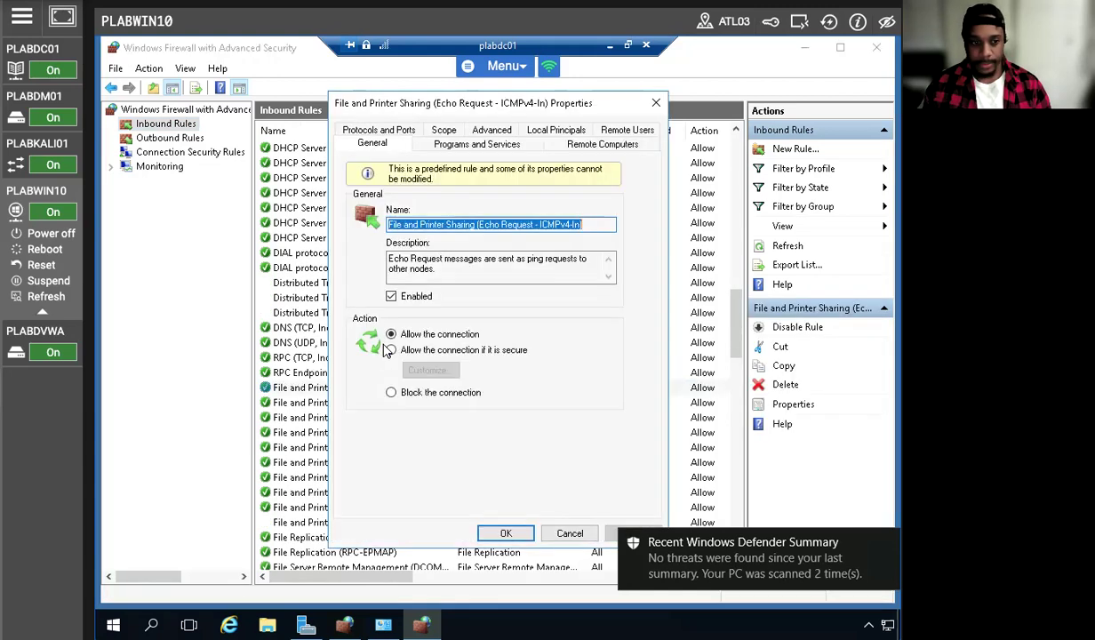
{"action": "left_click", "coordinate": [391, 392]}
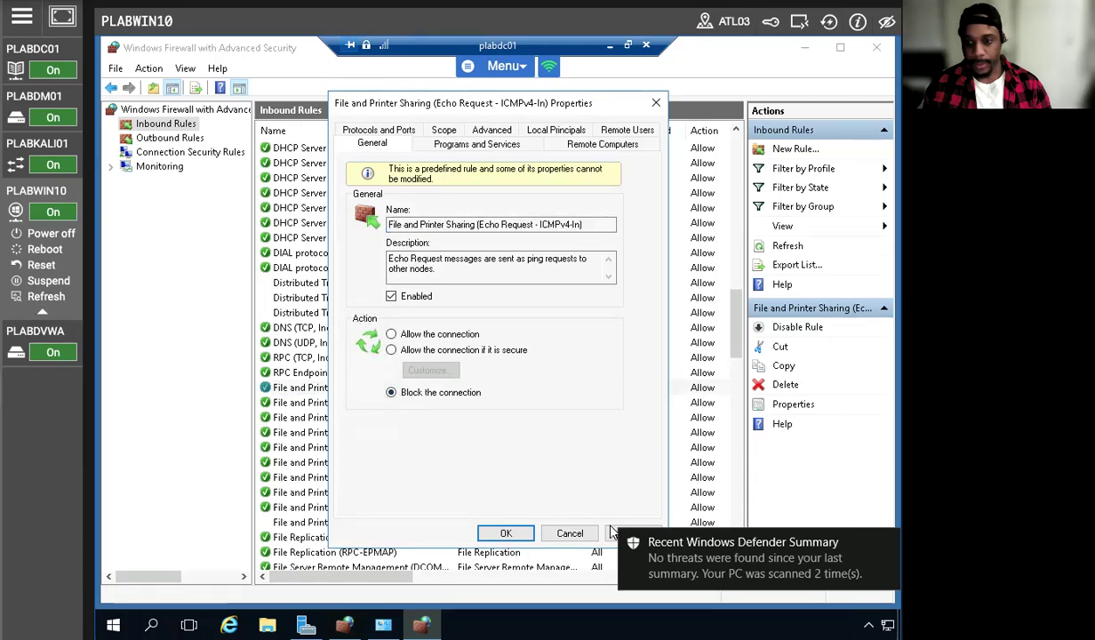
{"action": "left_click", "coordinate": [504, 532]}
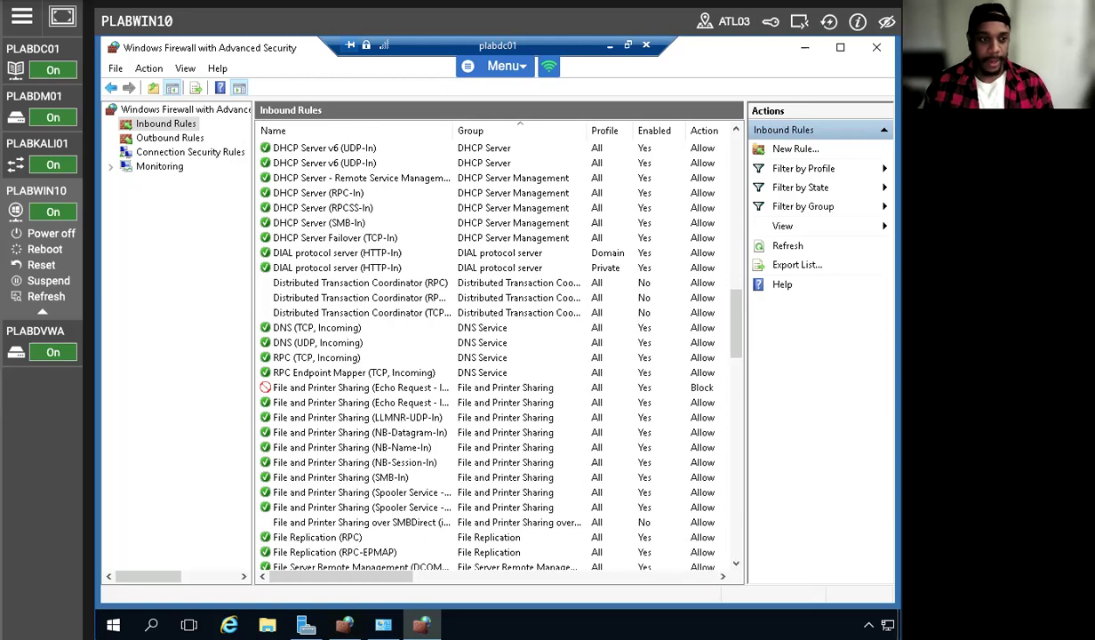
Review the action setting in the properties of the File and Printer Sharing (Echo Request - ICMPv4-In) rule
{"action": "left_click", "coordinate": [330, 388]}
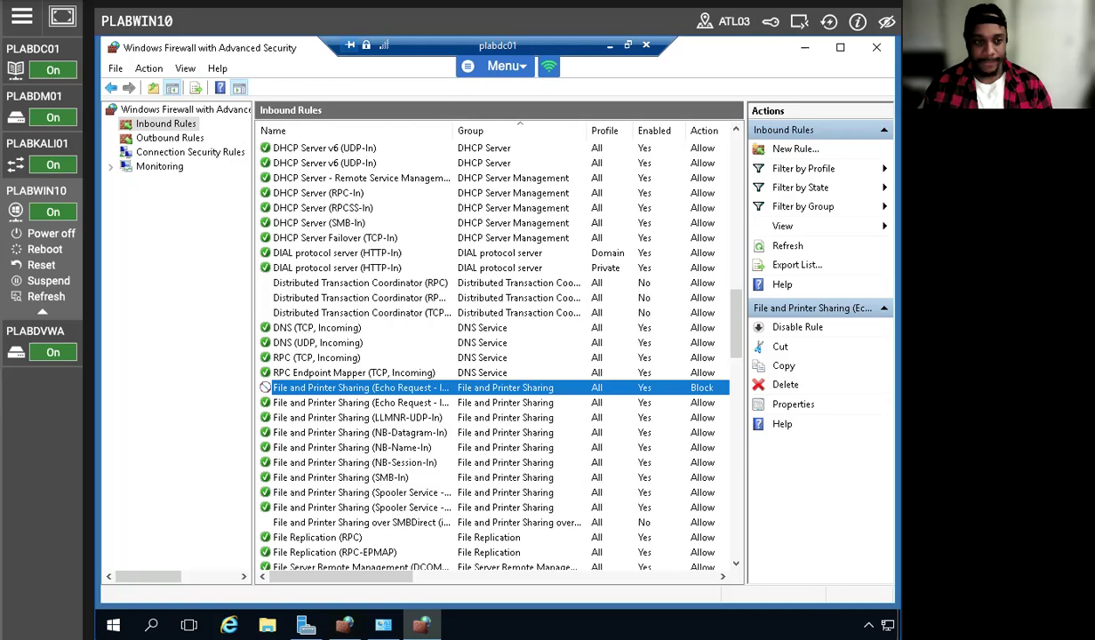
{"action": "right_click", "coordinate": [300, 391]}
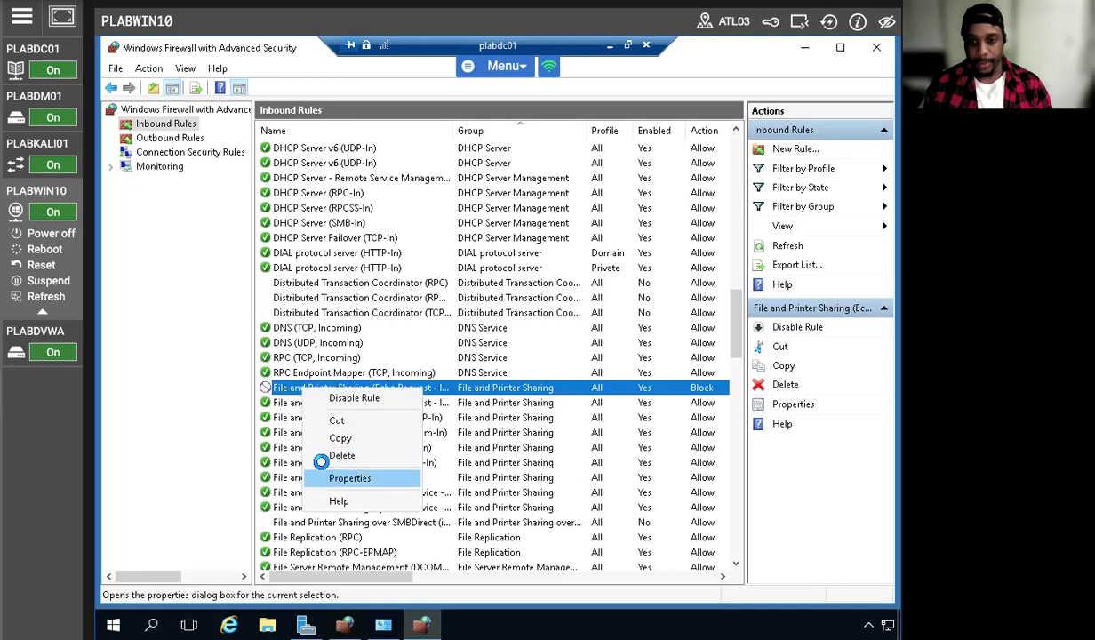
{"action": "left_click", "coordinate": [327, 466]}
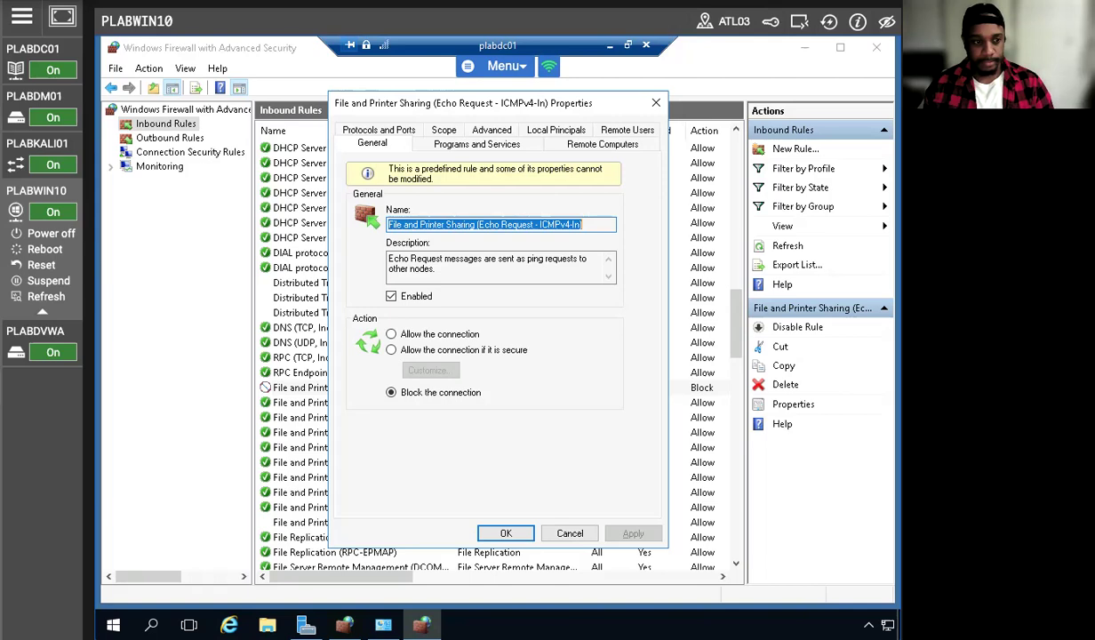
{"action": "left_click", "coordinate": [569, 534]}
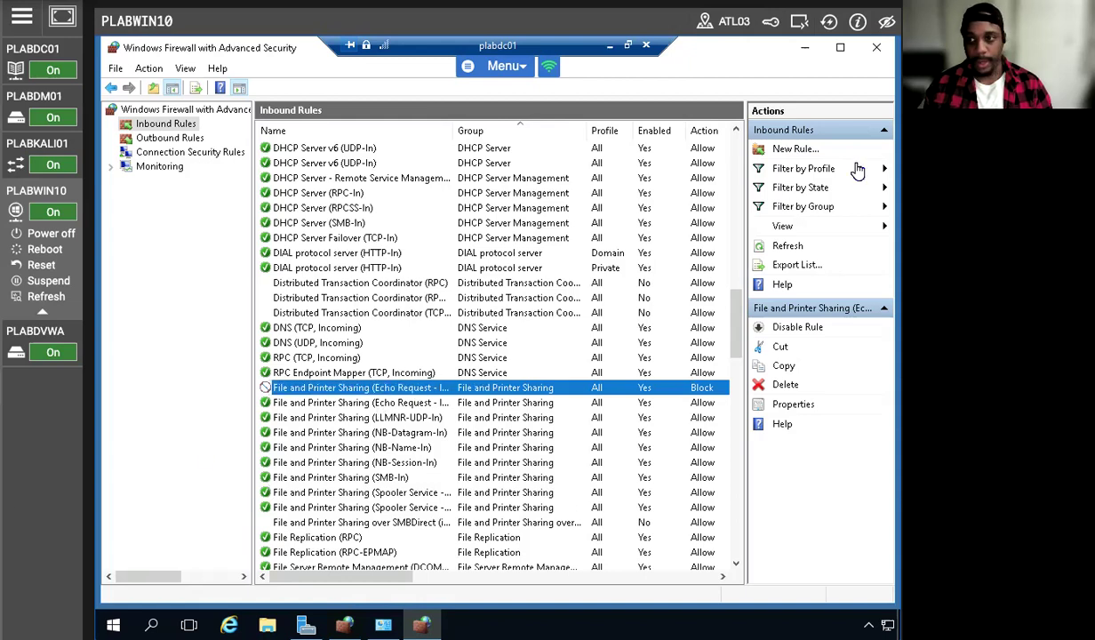
Close the advanced firewall console and the Windows Firewall window in the remote session
{"action": "left_click", "coordinate": [877, 47]}
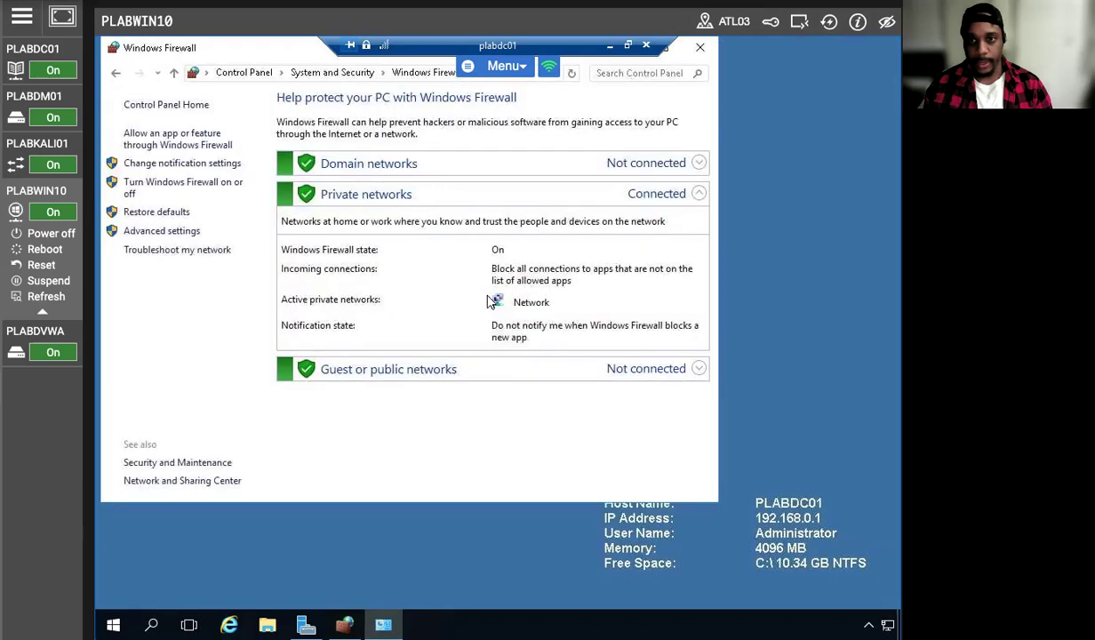
{"action": "left_click", "coordinate": [700, 48]}
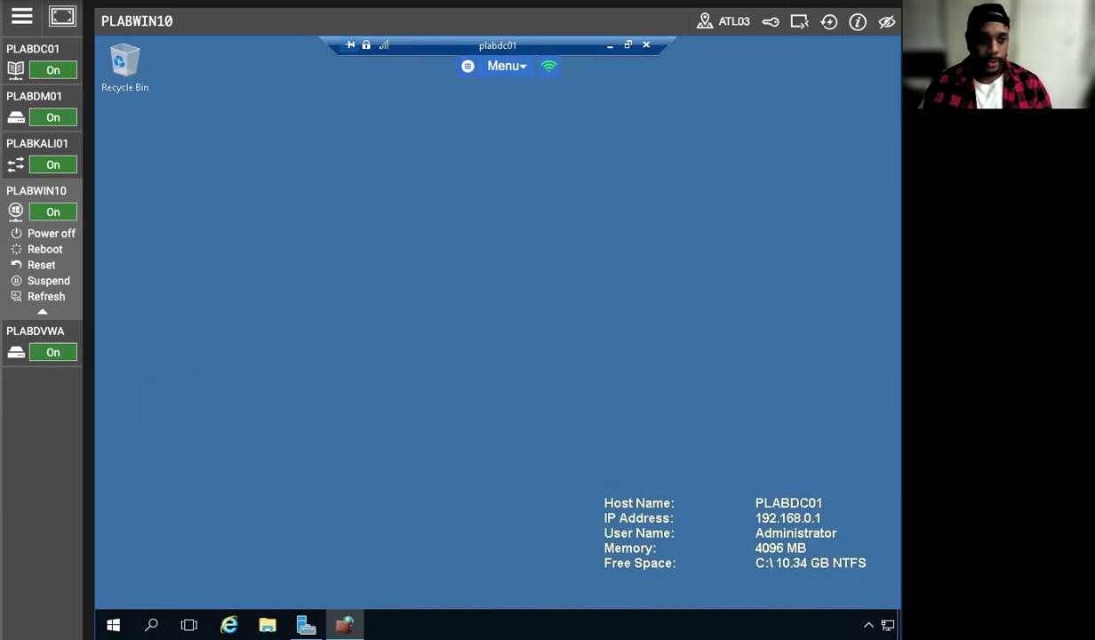
{"action": "mouse_move", "coordinate": [82, 368]}
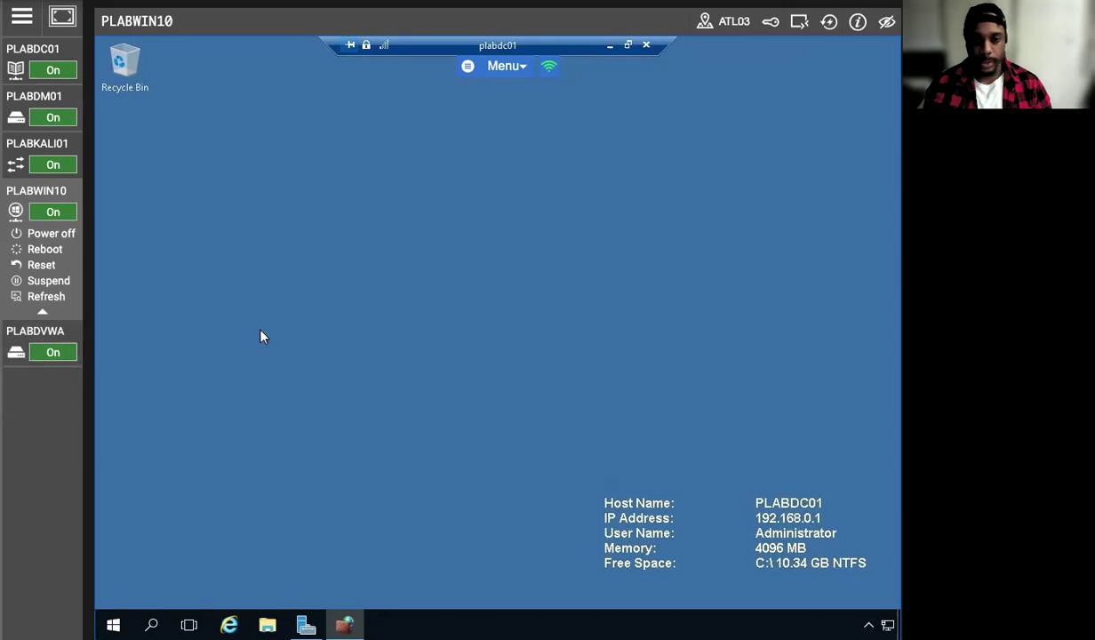
Disconnect the plabdc01 Remote Desktop session and run ping plabdc01 from the PLABWIN10 command prompt
{"action": "left_click", "coordinate": [645, 46]}
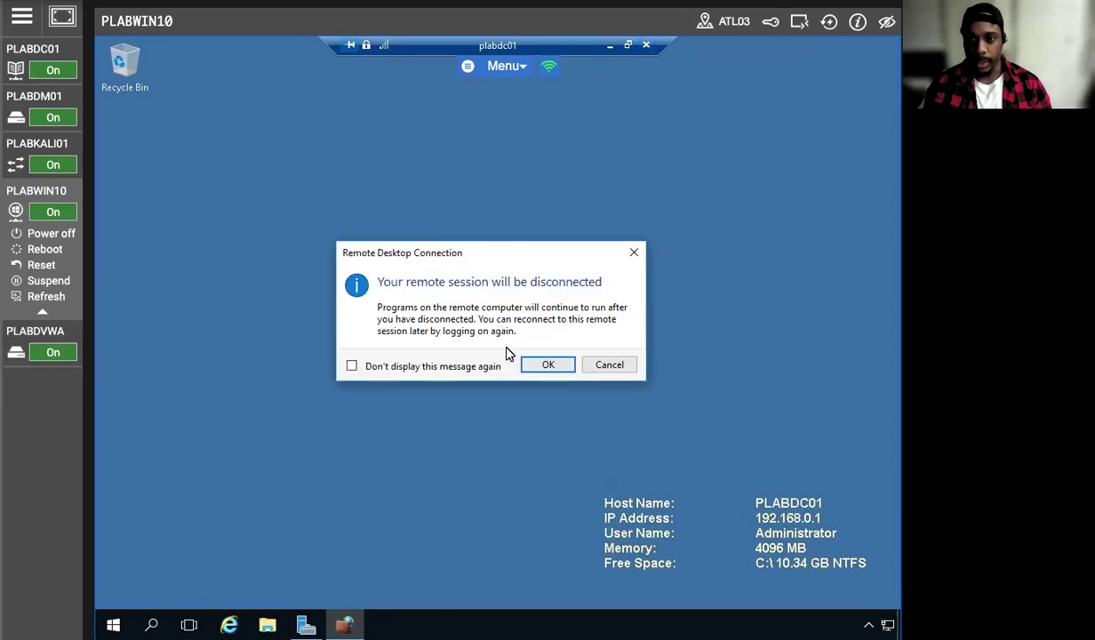
{"action": "left_click", "coordinate": [546, 365]}
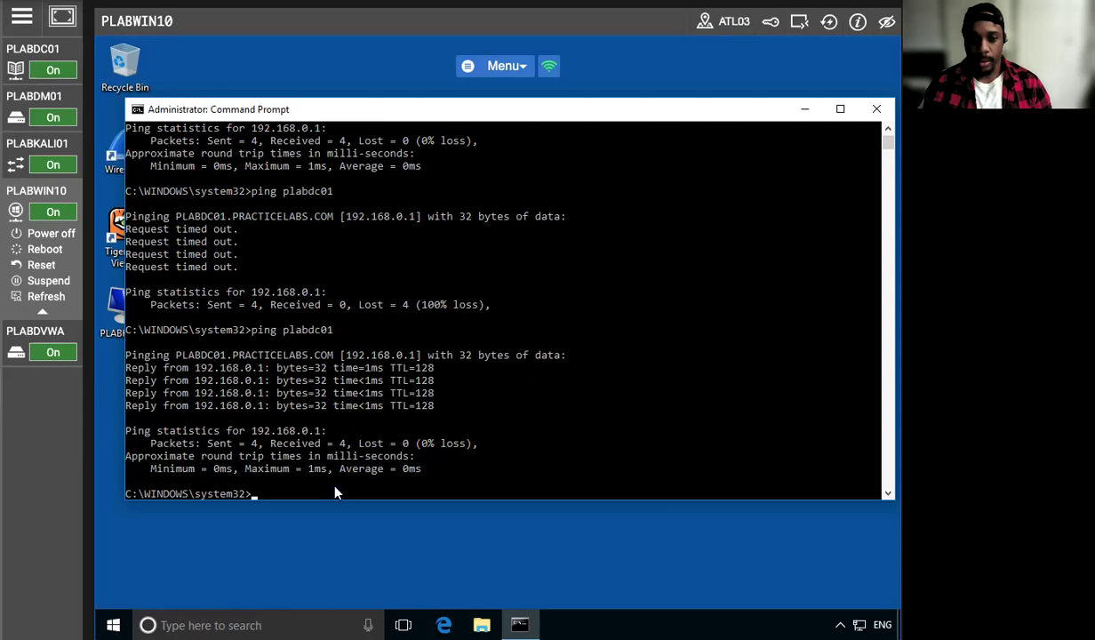
{"action": "key", "text": "Up"}
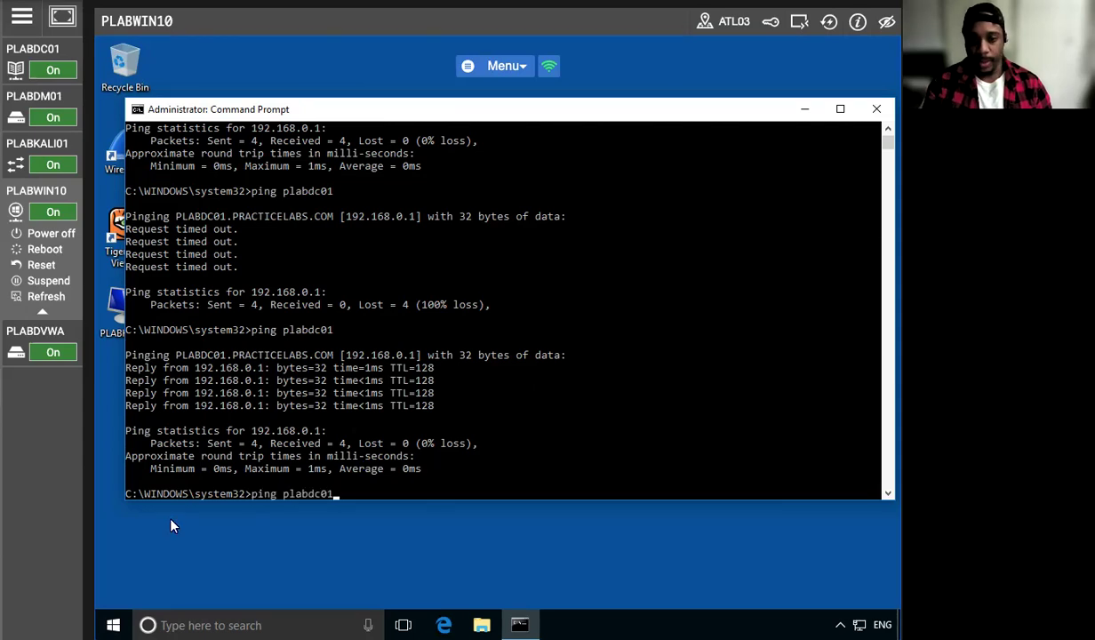
{"action": "key", "text": "Return"}
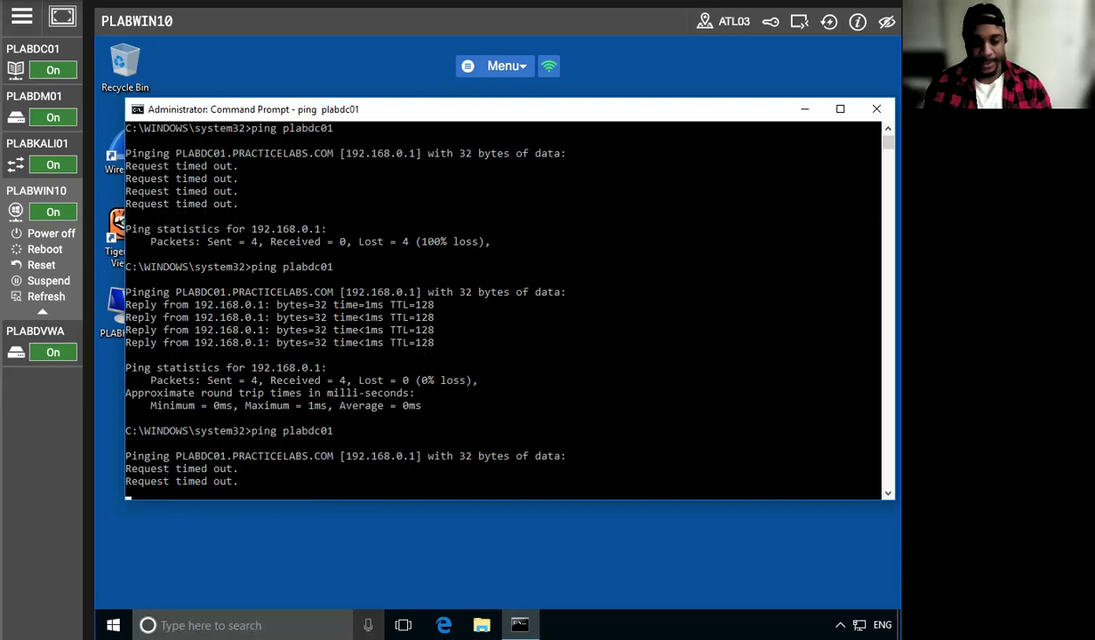
Start Remote Desktop Connection as administrator again and request a connection to plabdc01
{"action": "left_click", "coordinate": [113, 625]}
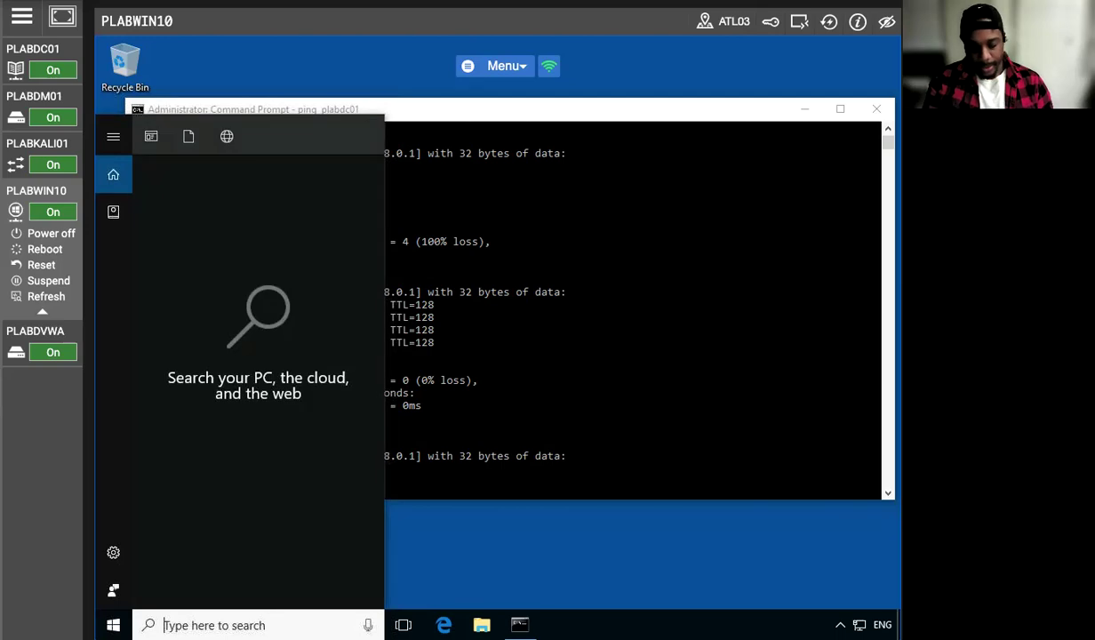
{"action": "type", "text": "remot"}
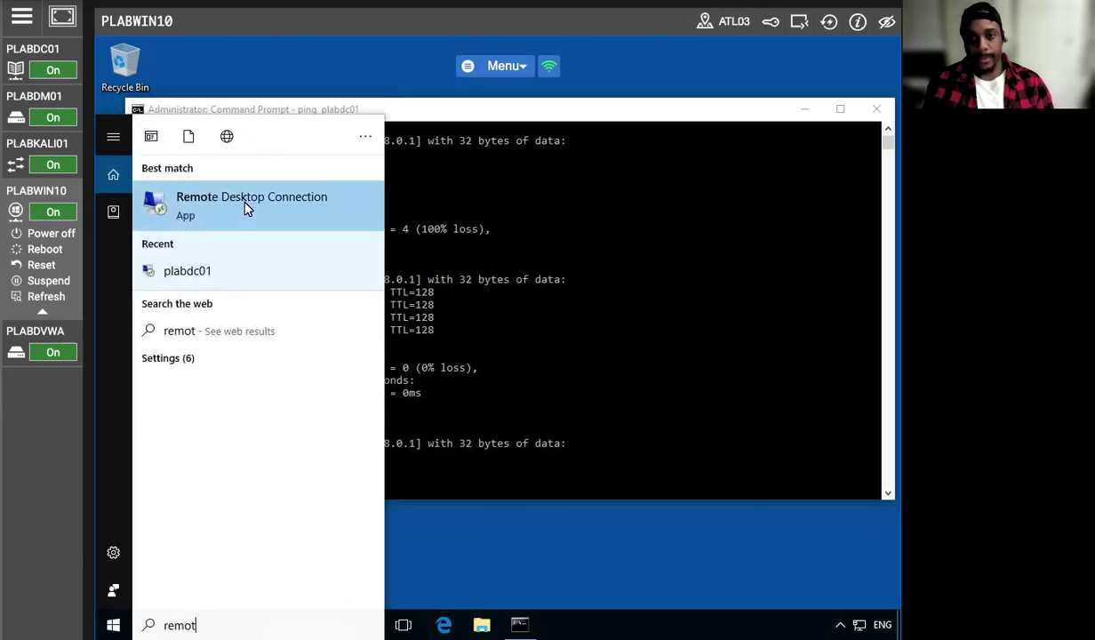
{"action": "right_click", "coordinate": [245, 208]}
{"action": "left_click", "coordinate": [297, 215]}
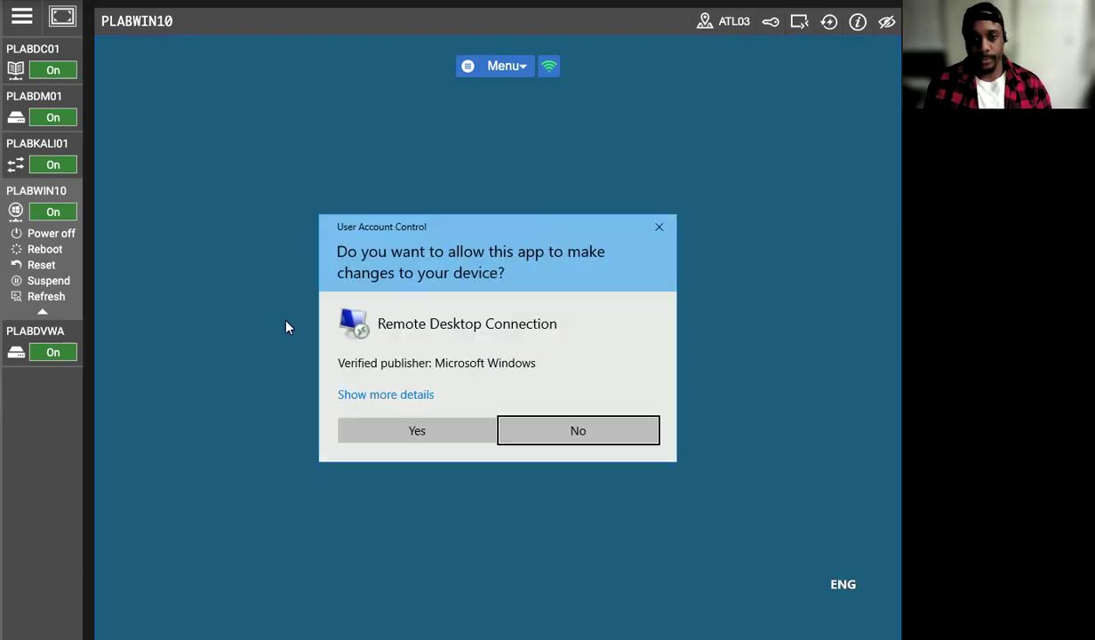
{"action": "left_click", "coordinate": [422, 428]}
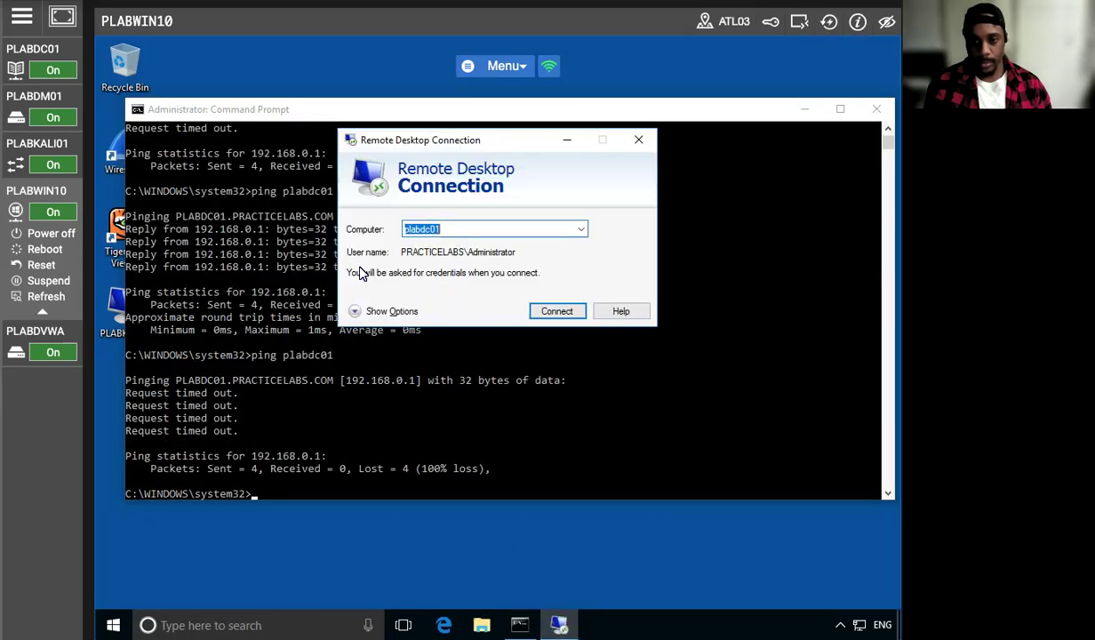
{"action": "left_click", "coordinate": [552, 313]}
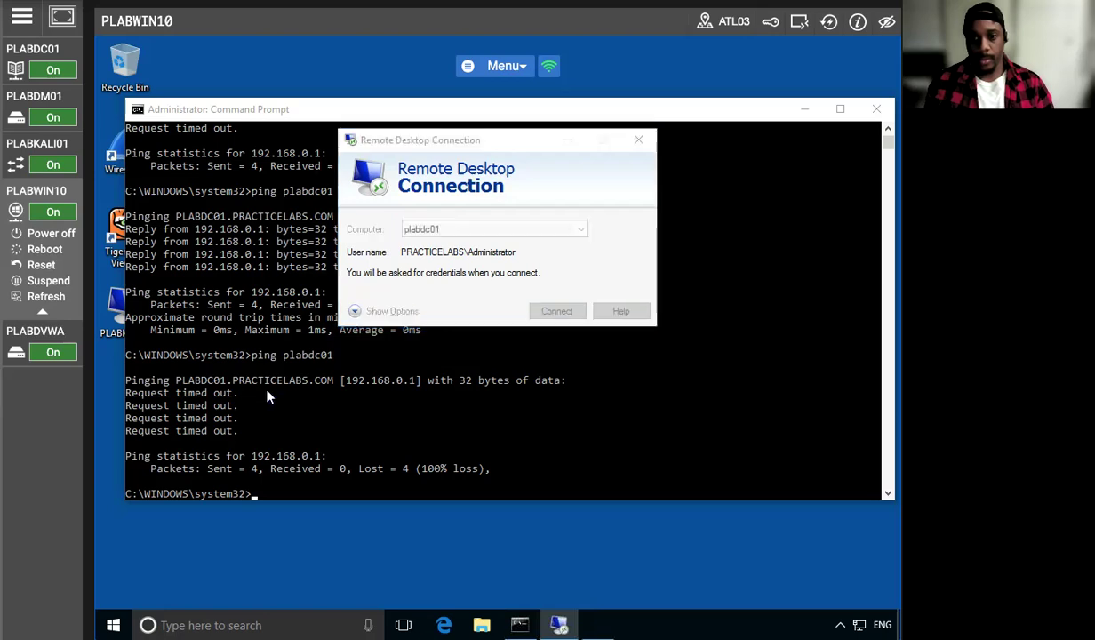
Supply the administrator account password to reconnect to the plabdc01 remote session
{"action": "key", "text": "Caps_Lock"}
{"action": "type", "text": "•"}
{"action": "key", "text": "Caps_Lock"}
{"action": "type", "text": "•••••••"}
{"action": "key", "text": "Return"}
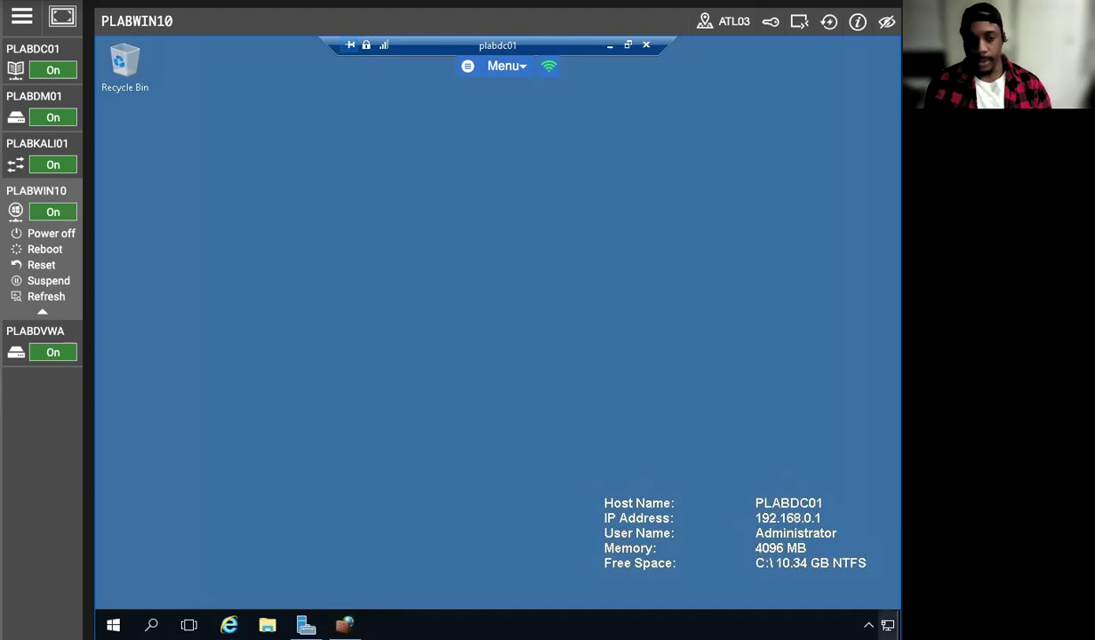
On the remote plabdc01 desktop, open the inbound rules of Windows Firewall with Advanced Security through Network and Sharing Center
{"action": "right_click", "coordinate": [887, 624]}
{"action": "left_click", "coordinate": [823, 611]}
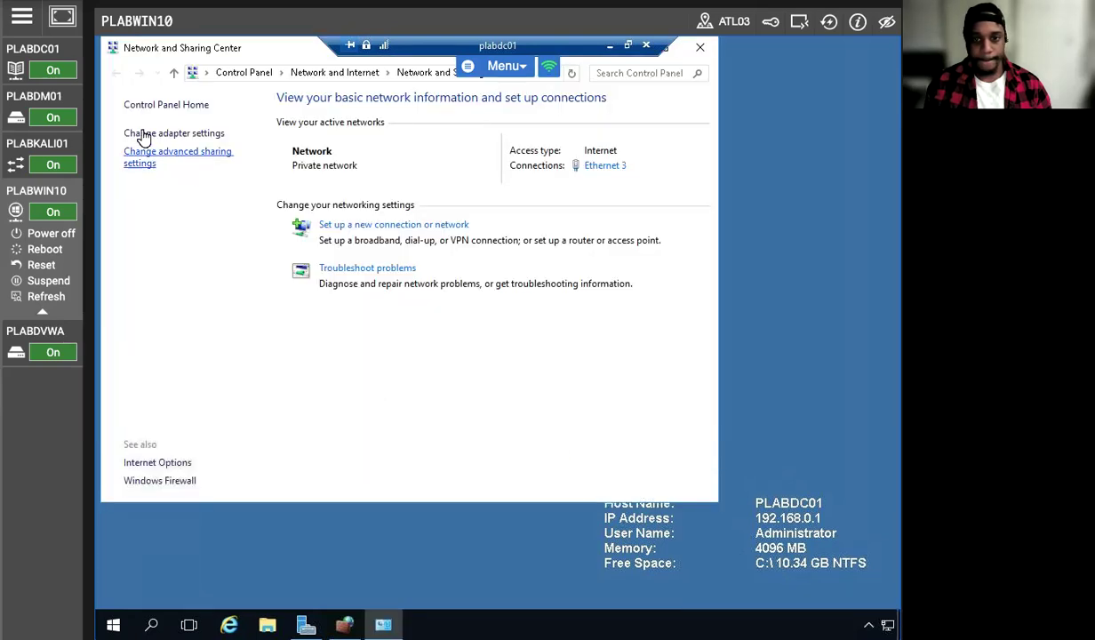
{"action": "left_click", "coordinate": [153, 481]}
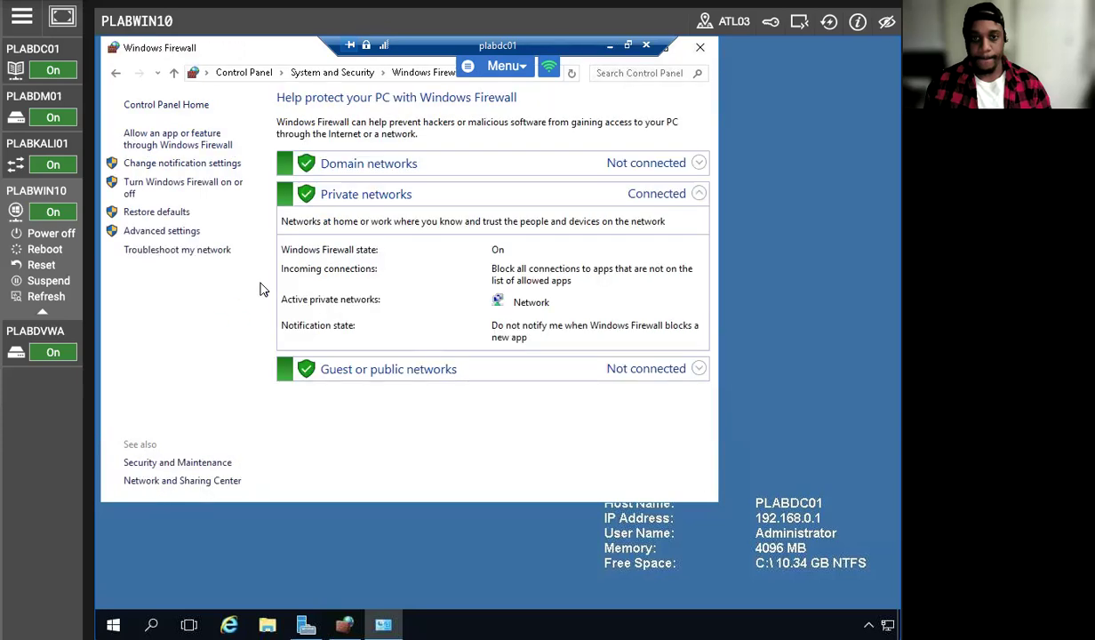
{"action": "left_click", "coordinate": [145, 231]}
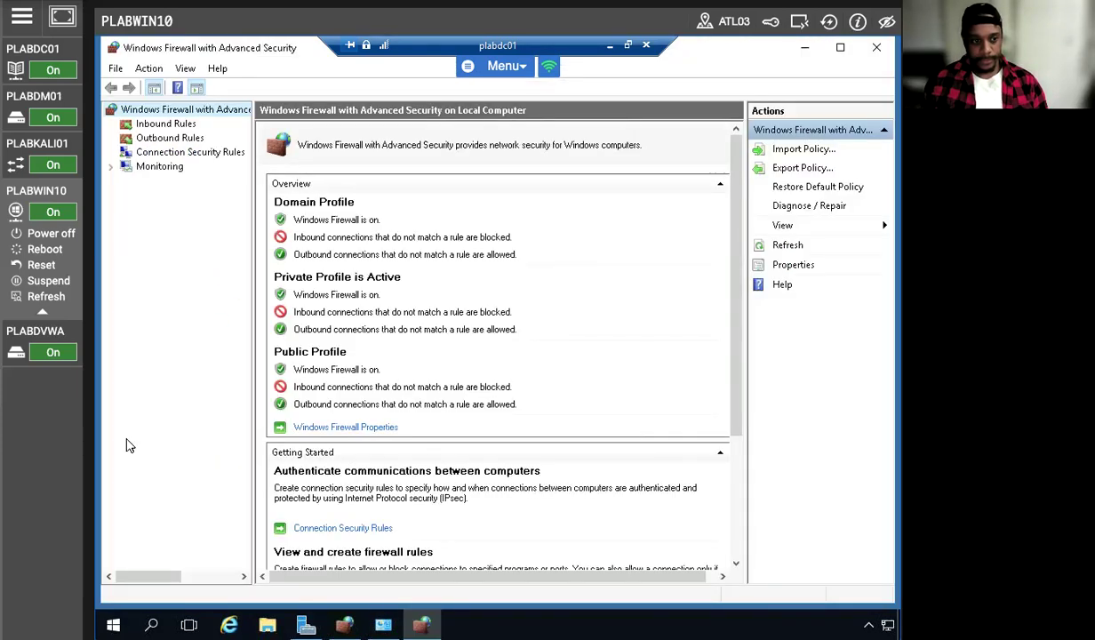
{"action": "left_click", "coordinate": [160, 124]}
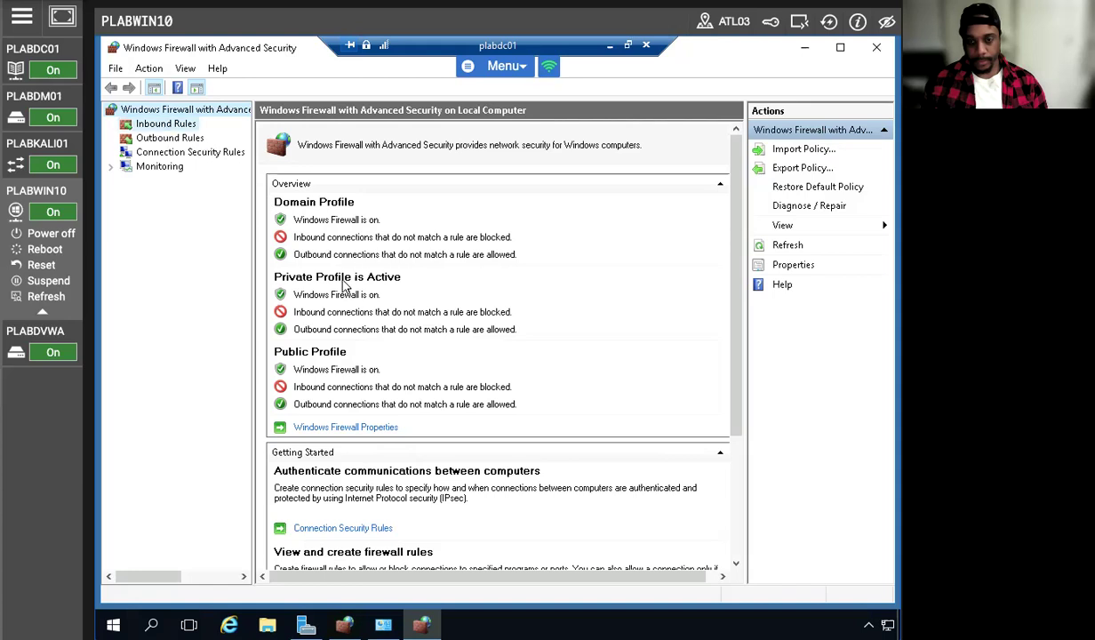
{"action": "scroll", "coordinate": [391, 423], "scroll_direction": "down", "scroll_amount": 15}
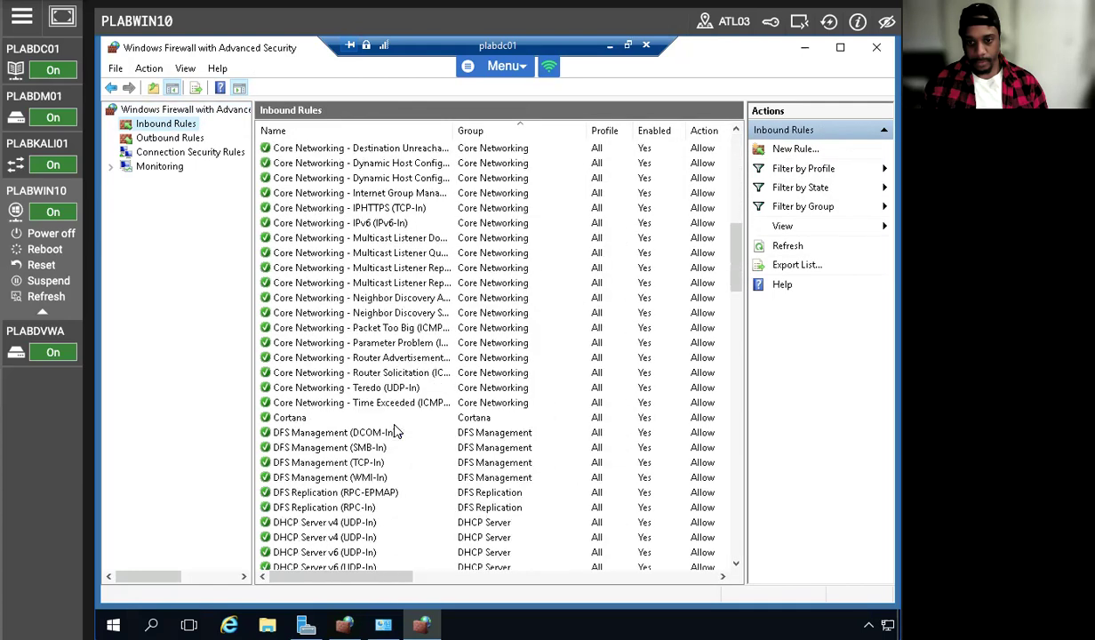
Disable the inbound rule File and Printer Sharing (Echo Request - ICMPv4-In) on remote plabdc01 and refresh the rule list
{"action": "scroll", "coordinate": [395, 431], "scroll_direction": "down", "scroll_amount": 4}
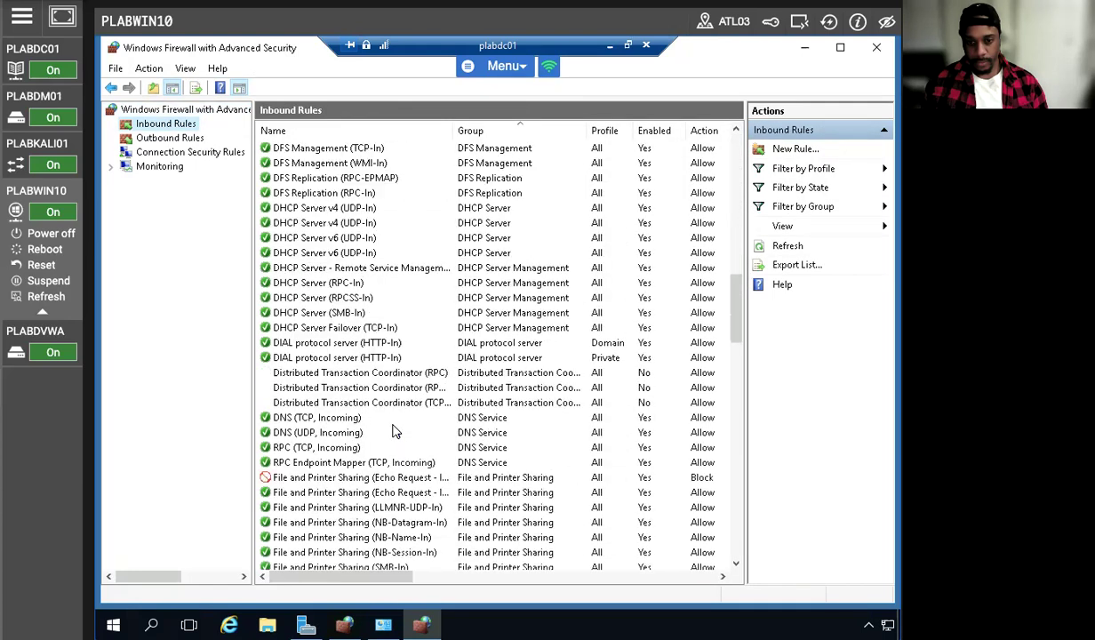
{"action": "right_click", "coordinate": [338, 478]}
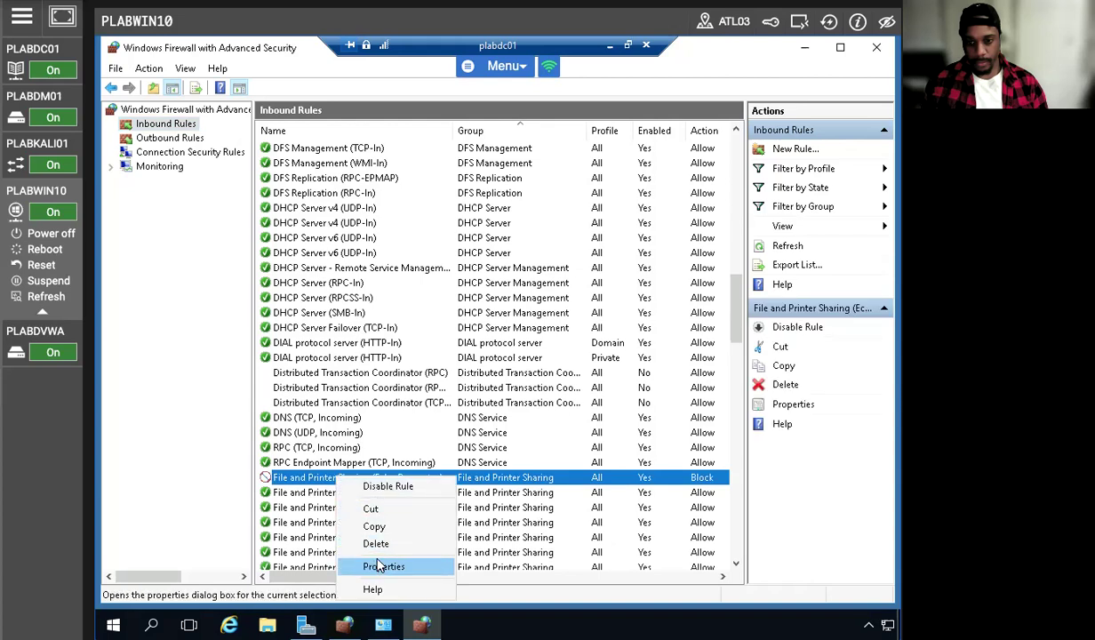
{"action": "left_click", "coordinate": [373, 485]}
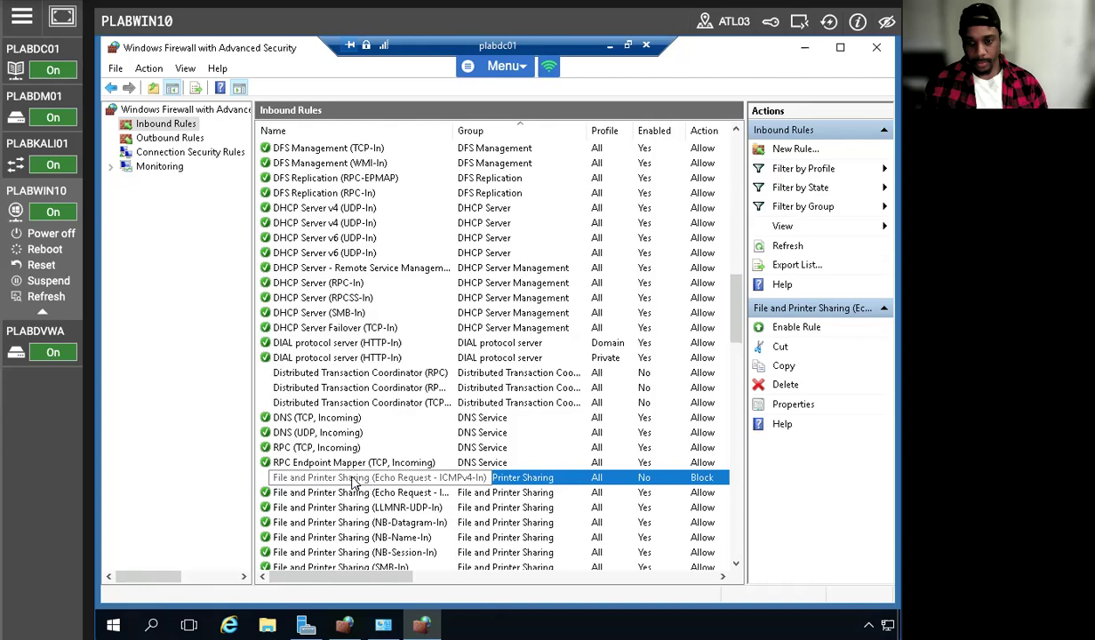
{"action": "left_click", "coordinate": [796, 246]}
Set the File and Printer Sharing (Echo Request - ICMPv4-In) rule to Enabled with Allow the connection, and refresh the inbound rules
{"action": "scroll", "coordinate": [382, 417], "scroll_direction": "down", "scroll_amount": 4}
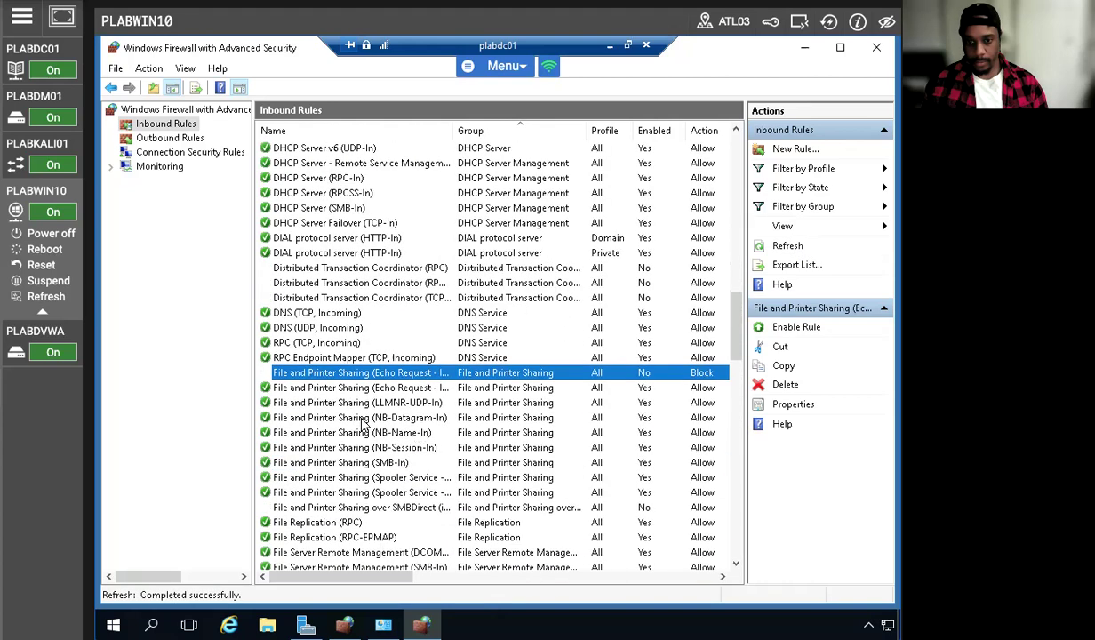
{"action": "left_click", "coordinate": [378, 387]}
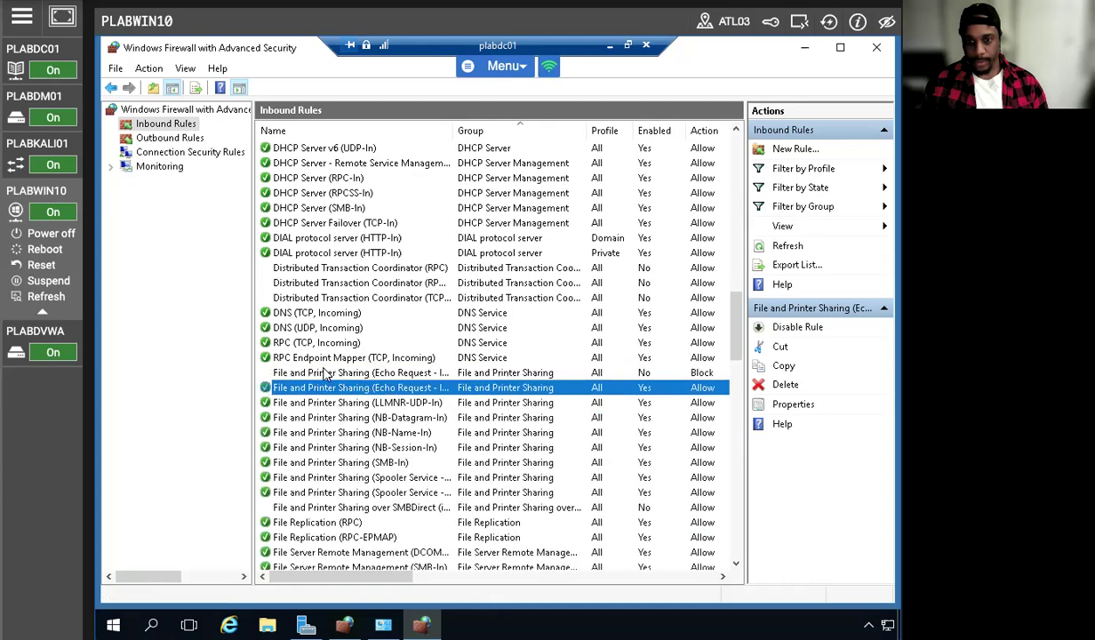
{"action": "left_click", "coordinate": [326, 373]}
{"action": "right_click", "coordinate": [326, 374]}
{"action": "left_click", "coordinate": [371, 461]}
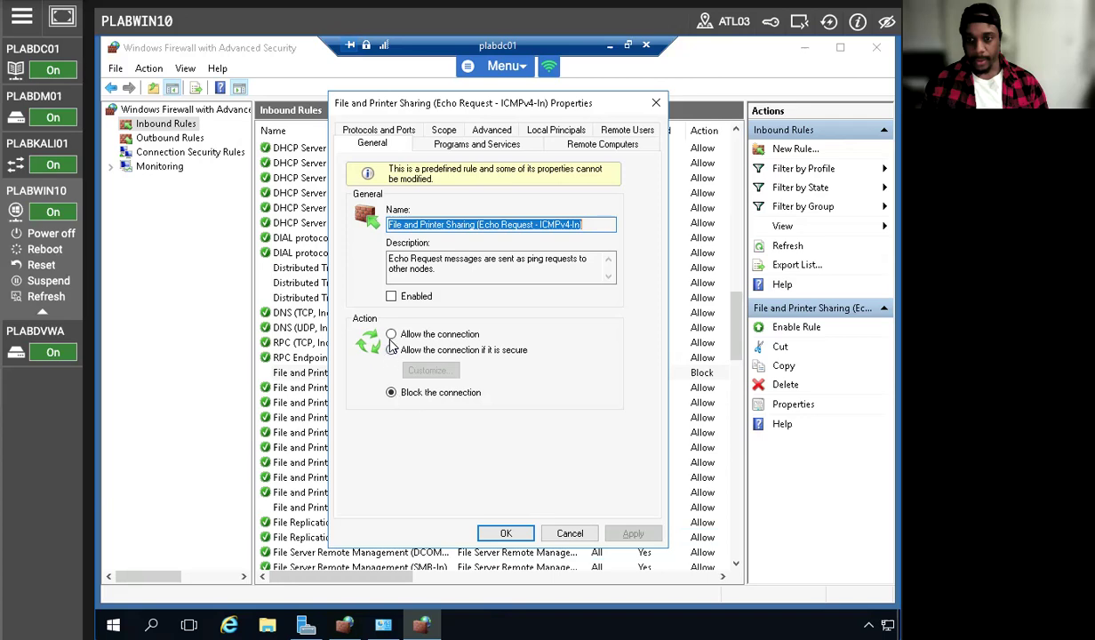
{"action": "left_click", "coordinate": [391, 335]}
{"action": "left_click", "coordinate": [391, 296]}
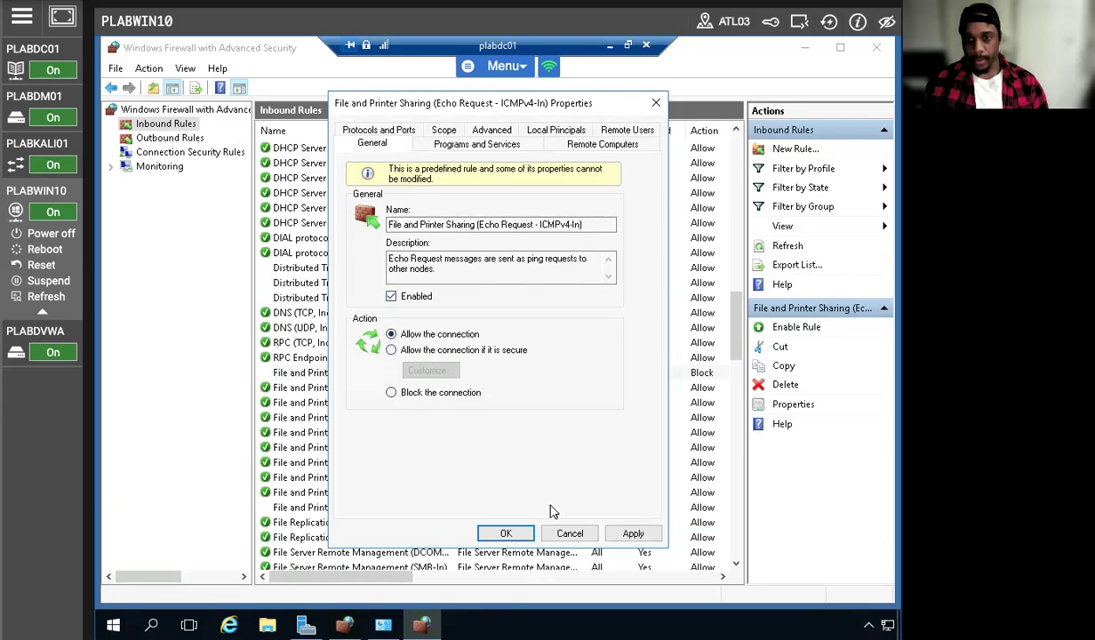
{"action": "left_click", "coordinate": [631, 533]}
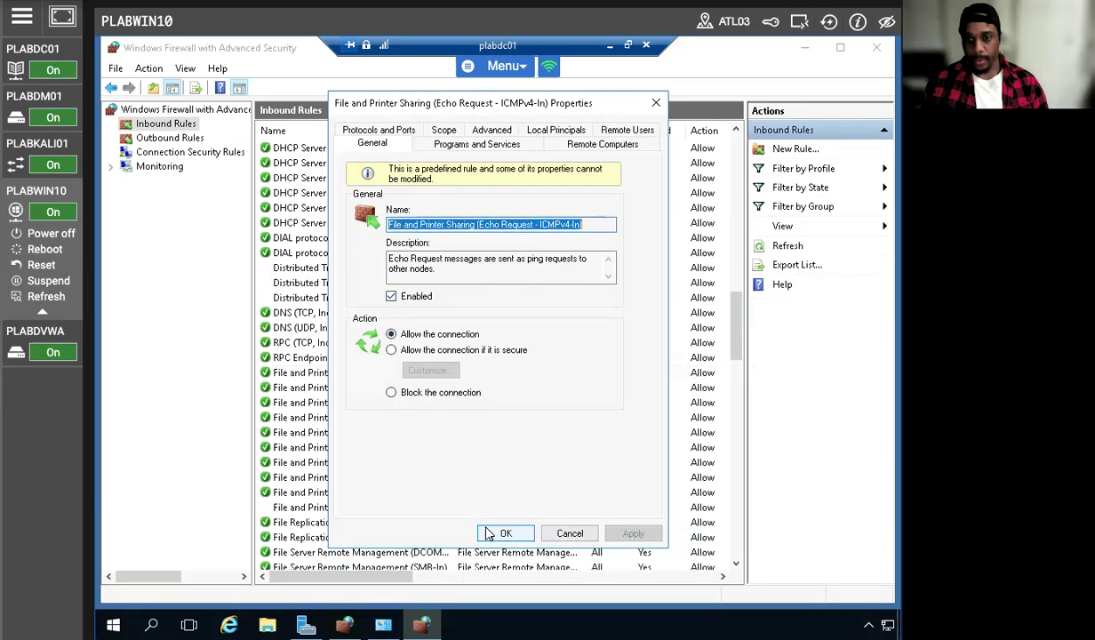
{"action": "left_click", "coordinate": [500, 533]}
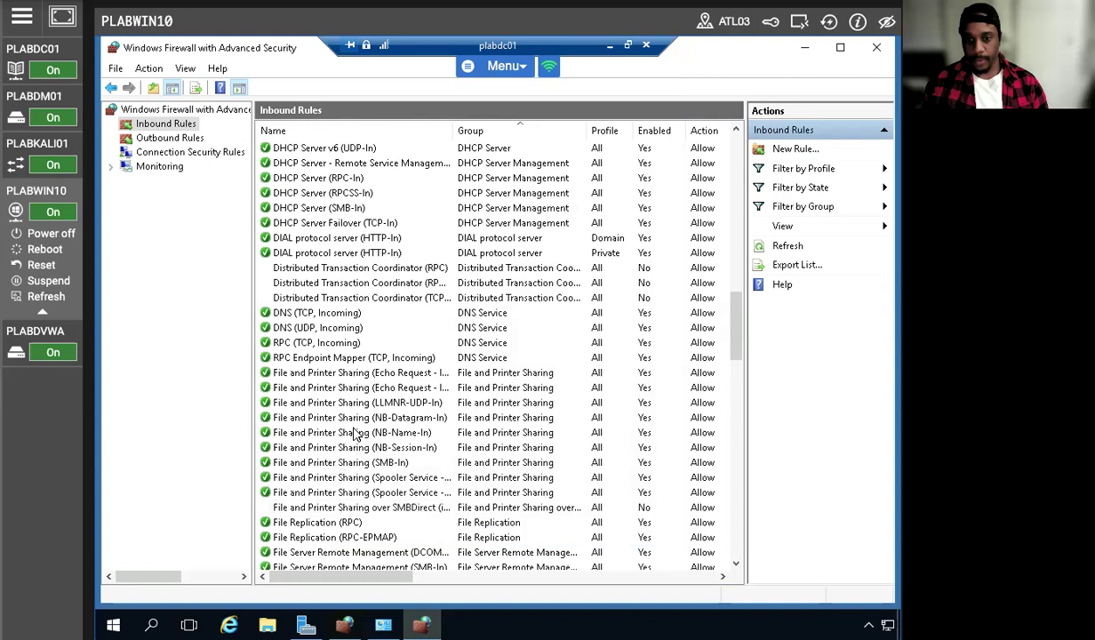
{"action": "left_click", "coordinate": [787, 246]}
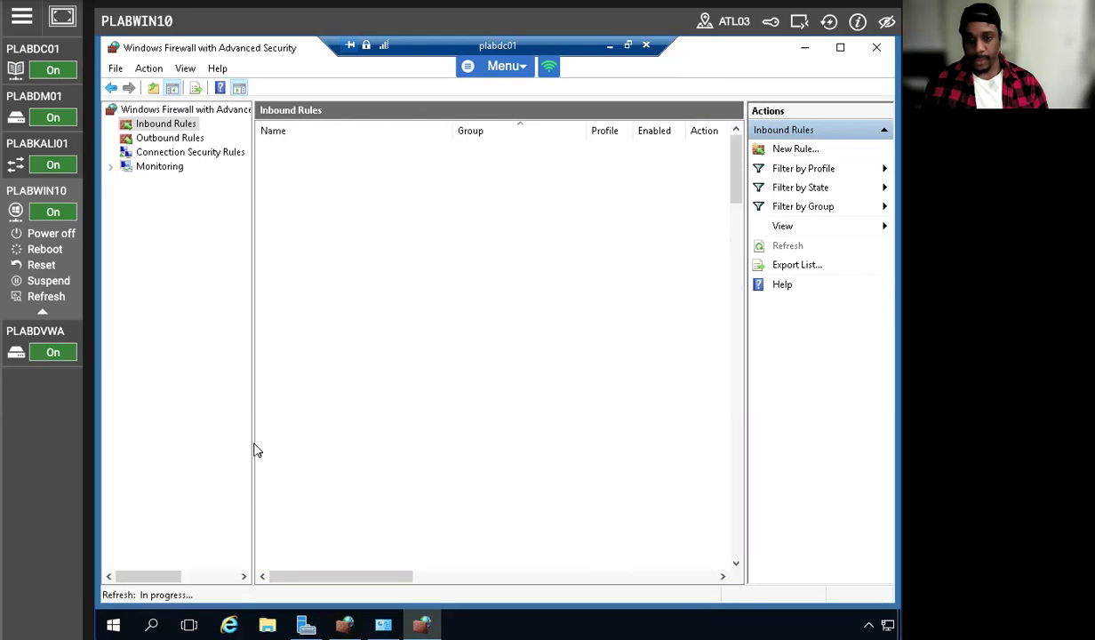
{"action": "scroll", "coordinate": [315, 459], "scroll_direction": "down", "scroll_amount": 10}
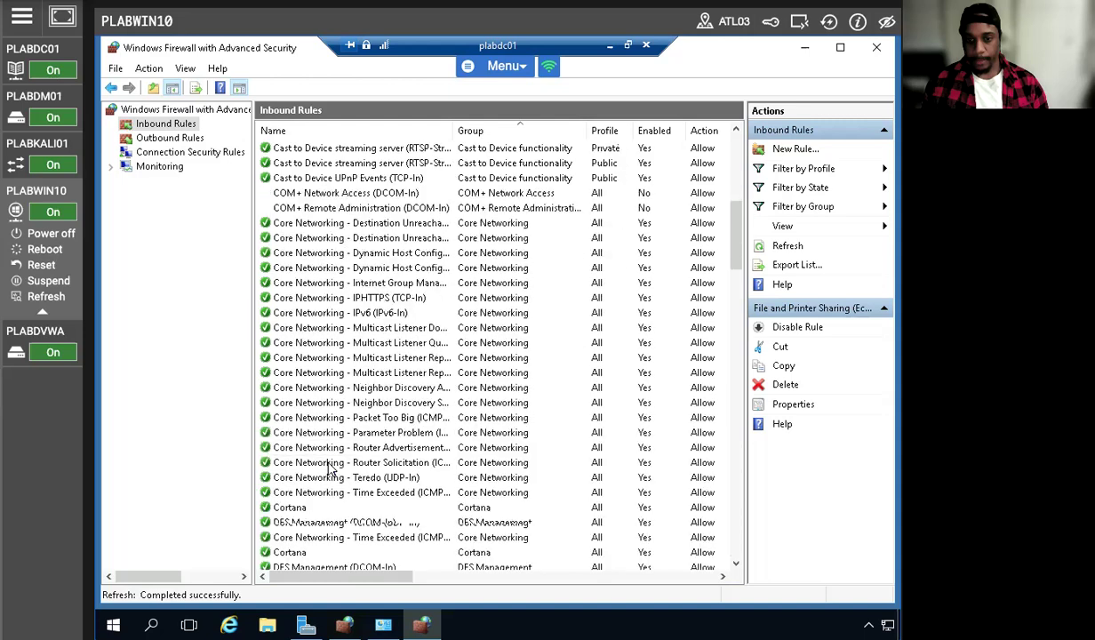
{"action": "scroll", "coordinate": [329, 468], "scroll_direction": "down", "scroll_amount": 10}
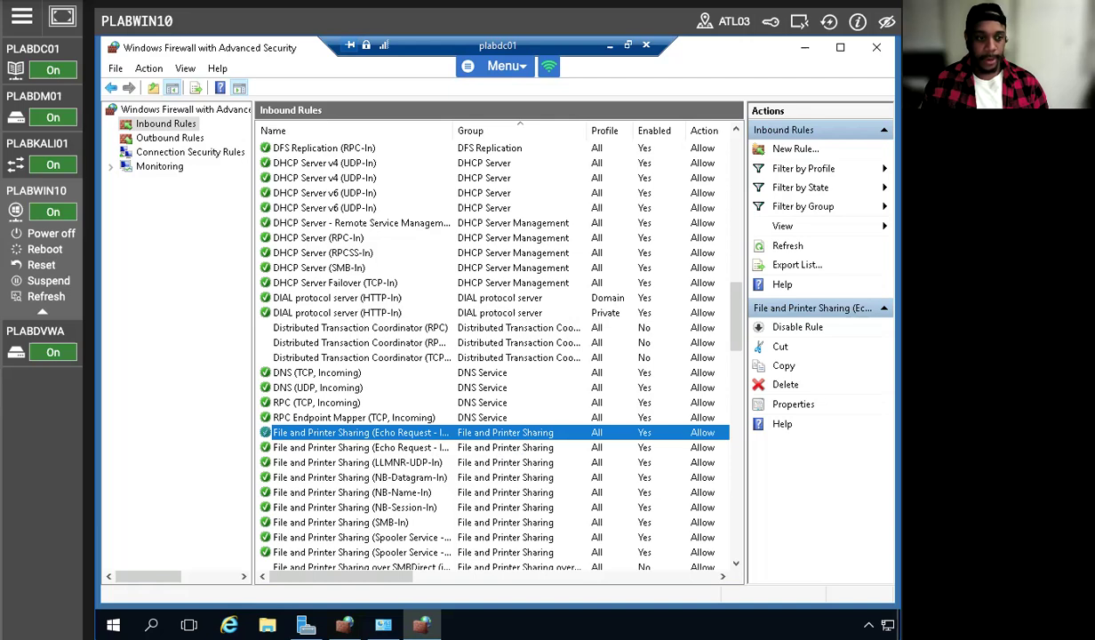
Disconnect the plabdc01 remote session and run ping plabdc01 again from the PLABWIN10 command prompt
{"action": "left_click", "coordinate": [646, 44]}
{"action": "left_click", "coordinate": [548, 365]}
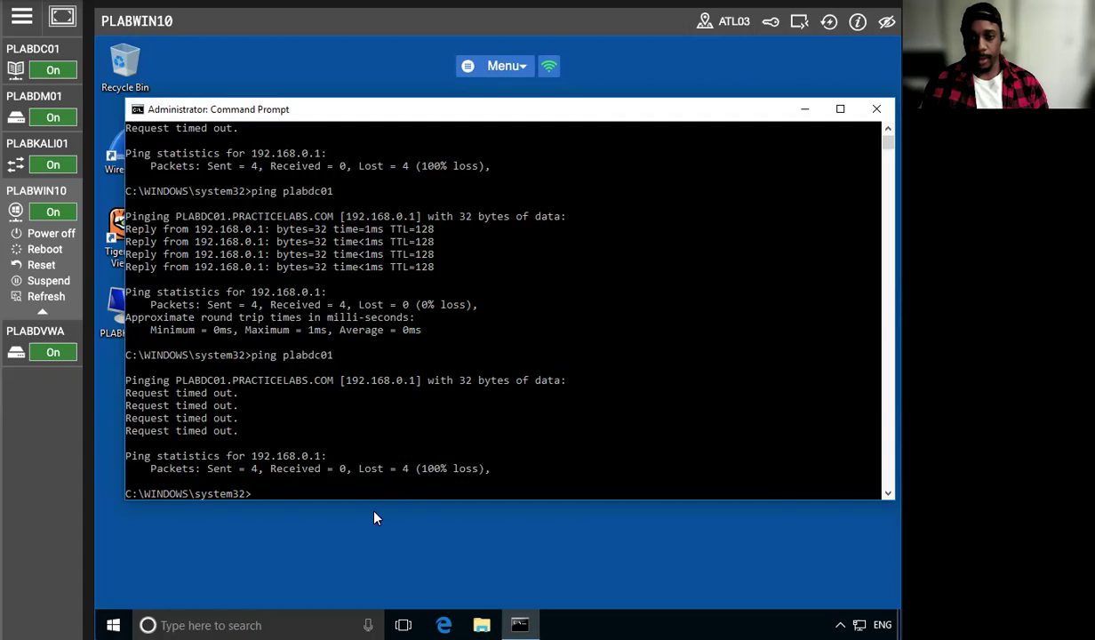
{"action": "left_click", "coordinate": [256, 496]}
{"action": "key", "text": "Up"}
{"action": "key", "text": "Return"}
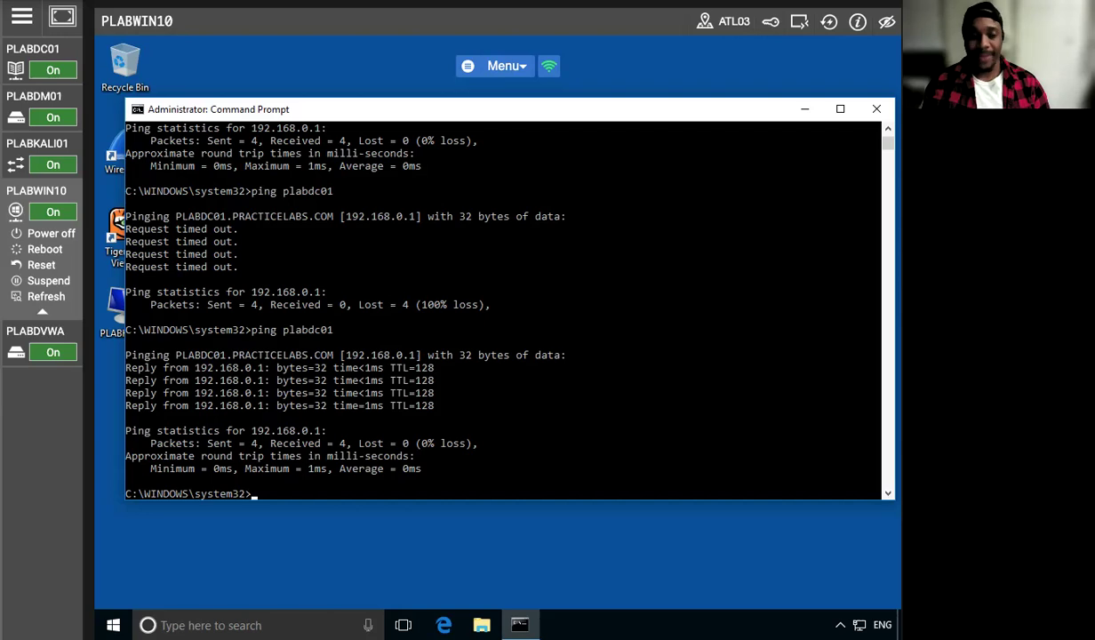
Switch to the PLABDC01 machine and open a fresh view of the firewall's inbound rules through Network and Sharing Center
{"action": "left_click", "coordinate": [54, 62]}
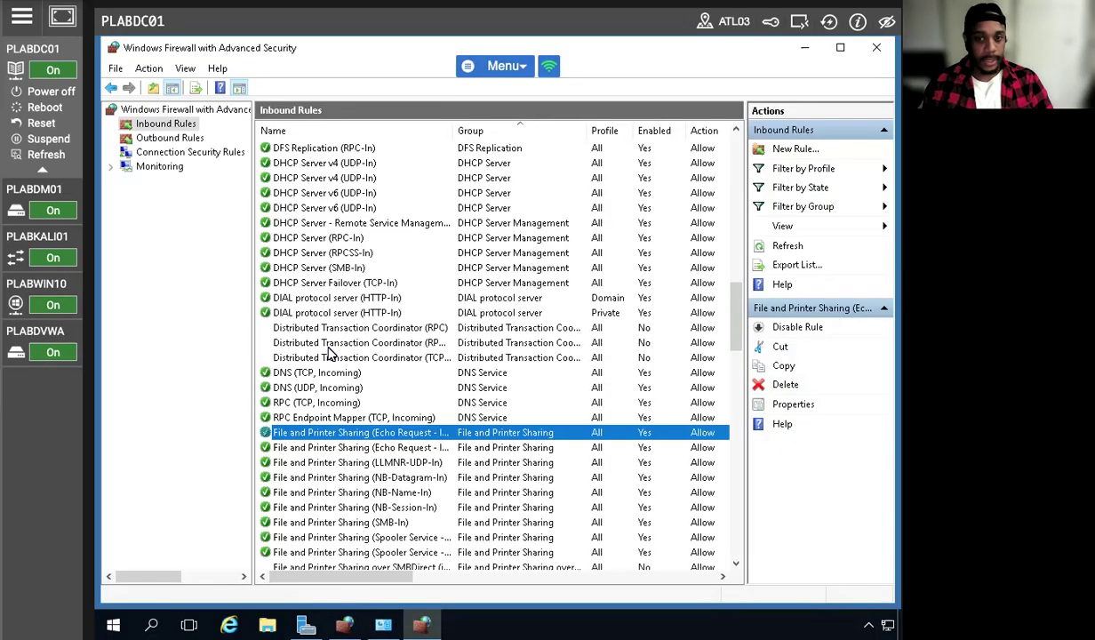
{"action": "left_click", "coordinate": [810, 51]}
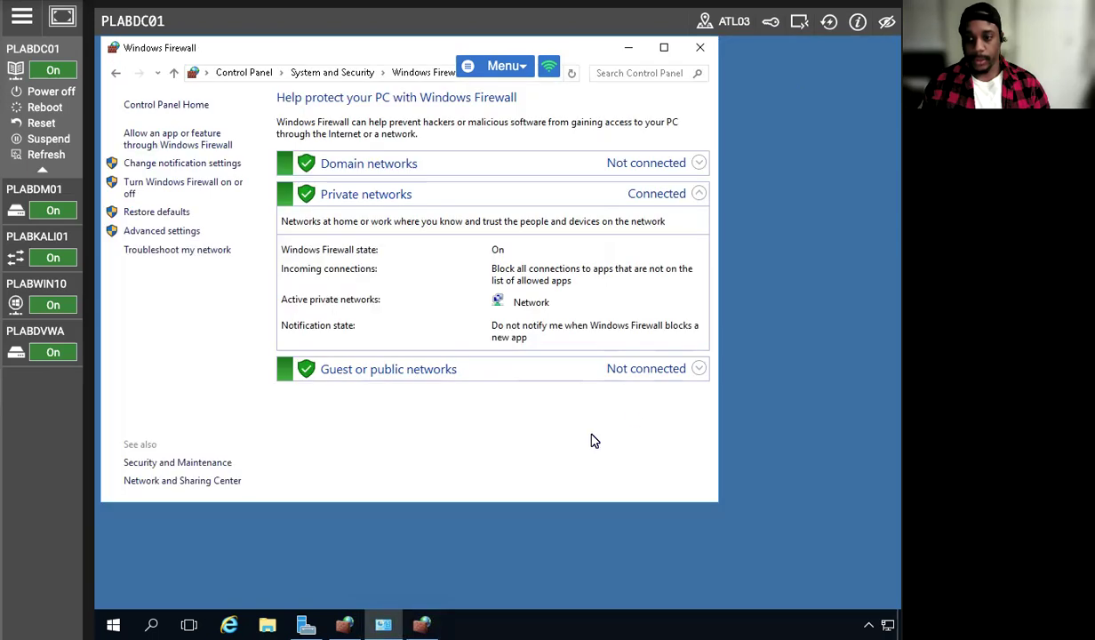
{"action": "left_click", "coordinate": [629, 49]}
{"action": "right_click", "coordinate": [887, 625]}
{"action": "left_click", "coordinate": [787, 610]}
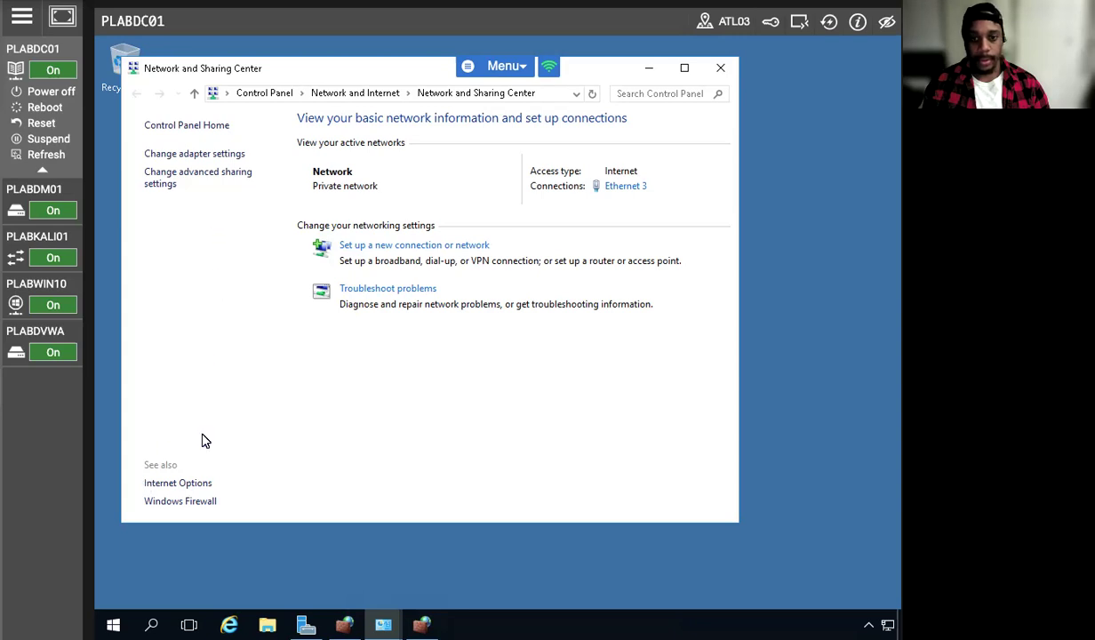
{"action": "left_click", "coordinate": [160, 501]}
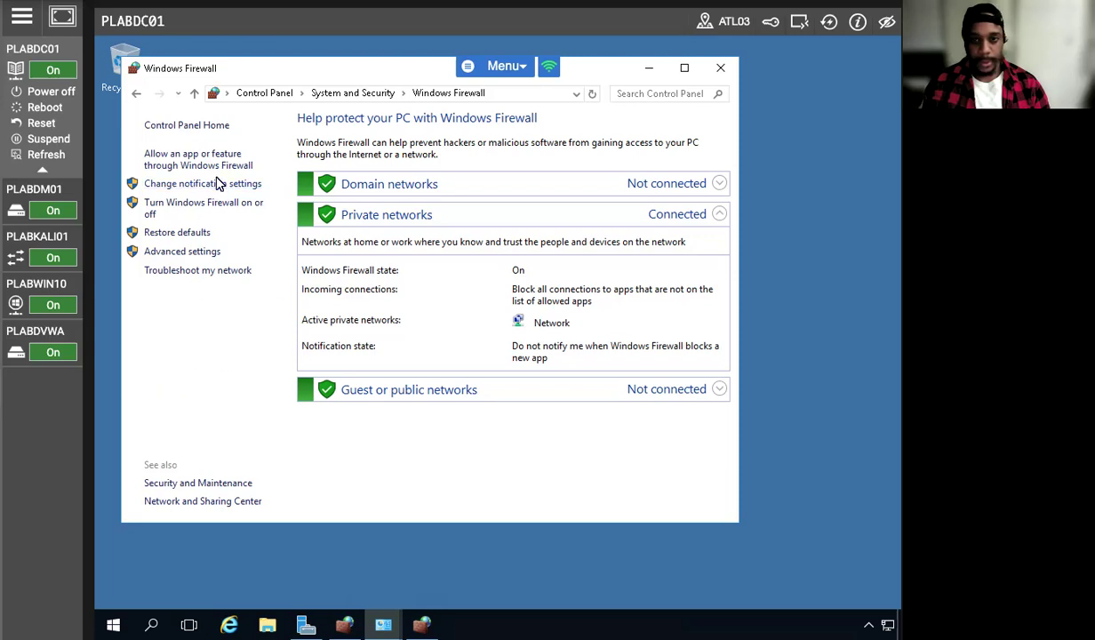
{"action": "left_click", "coordinate": [184, 252]}
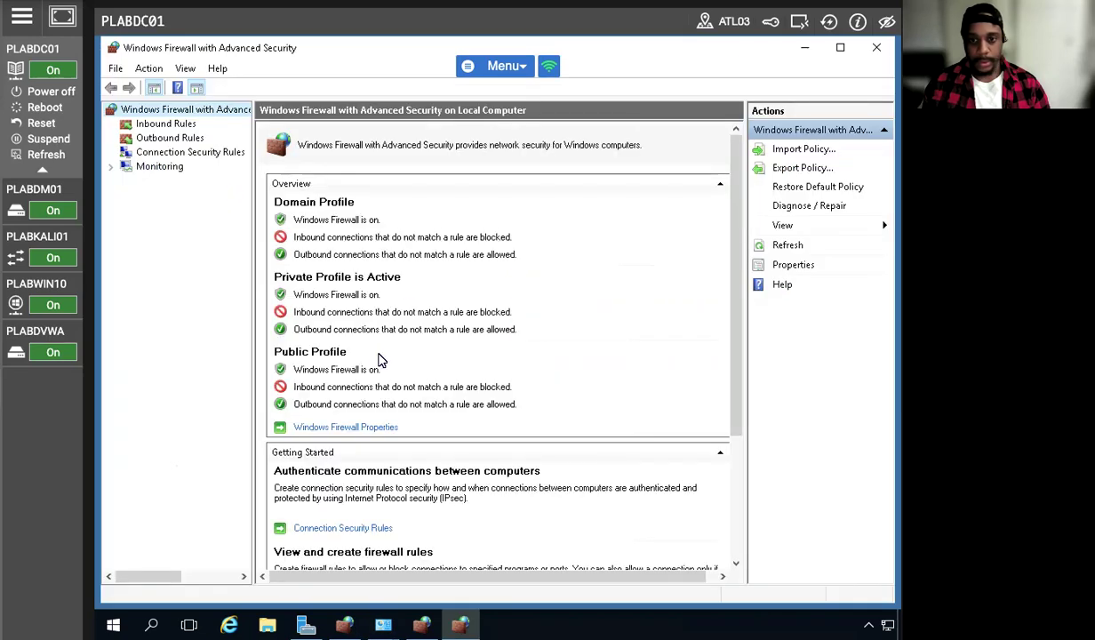
{"action": "left_click", "coordinate": [169, 124]}
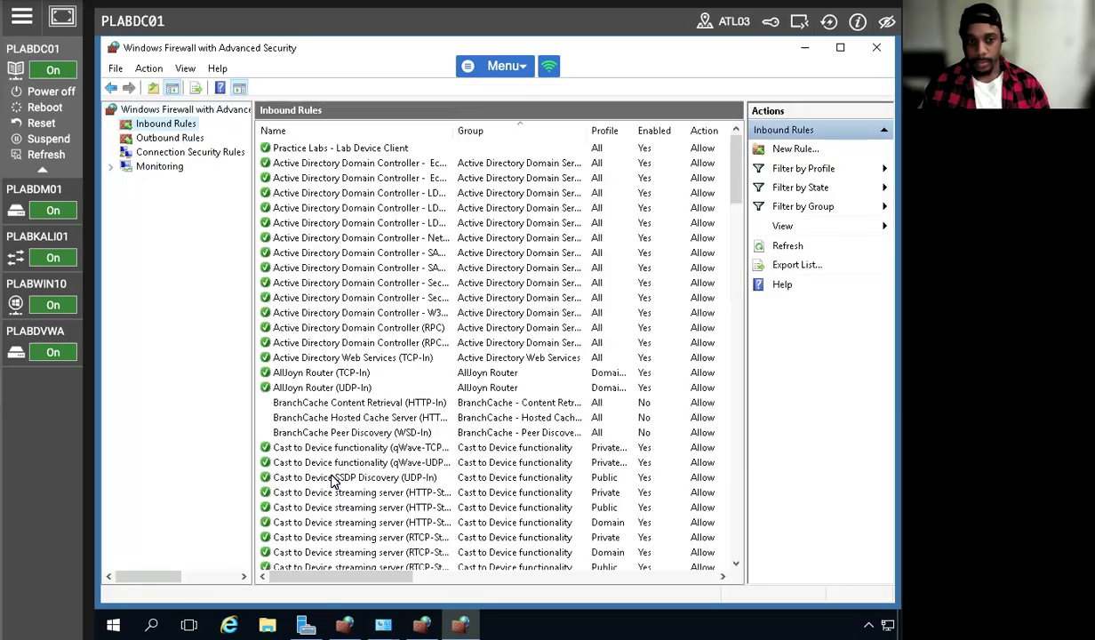
Set the File and Printer Sharing (Echo Request - ICMPv4-In) inbound rule to Block the connection on PLABDC01
{"action": "scroll", "coordinate": [336, 464], "scroll_direction": "down", "scroll_amount": 3}
{"action": "scroll", "coordinate": [336, 467], "scroll_direction": "down", "scroll_amount": 14}
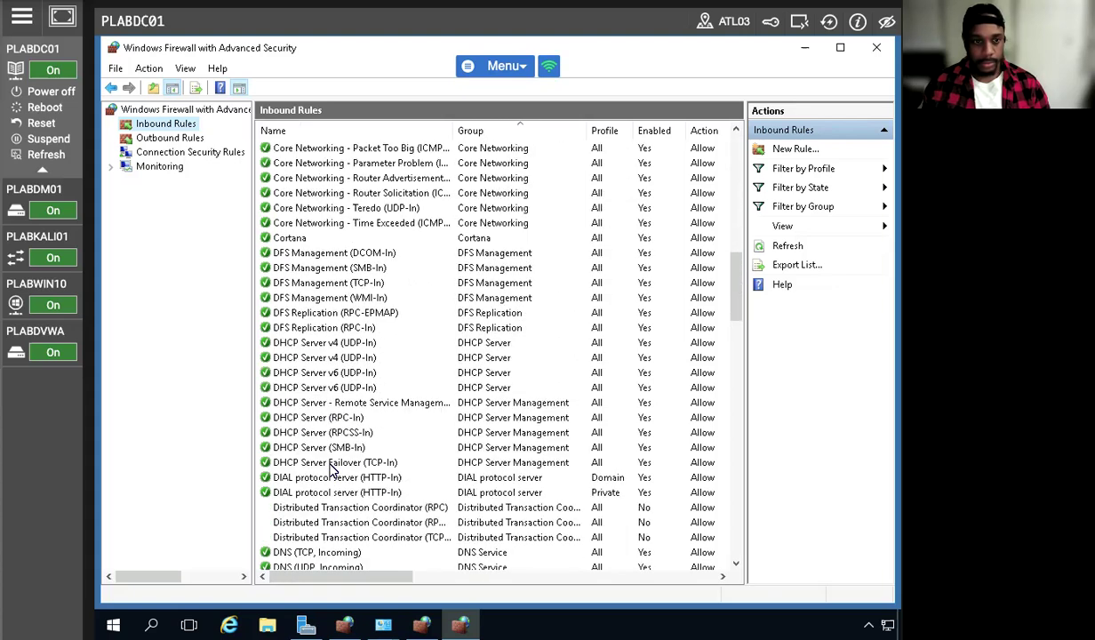
{"action": "scroll", "coordinate": [330, 470], "scroll_direction": "down", "scroll_amount": 5}
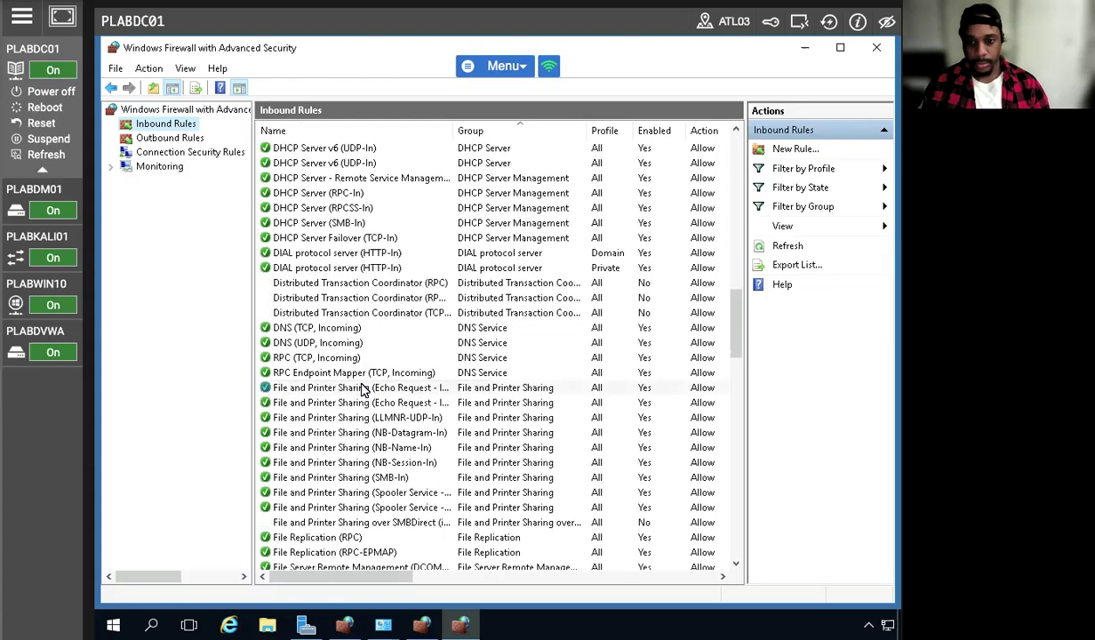
{"action": "left_click", "coordinate": [360, 389]}
{"action": "right_click", "coordinate": [370, 389]}
{"action": "left_click", "coordinate": [400, 478]}
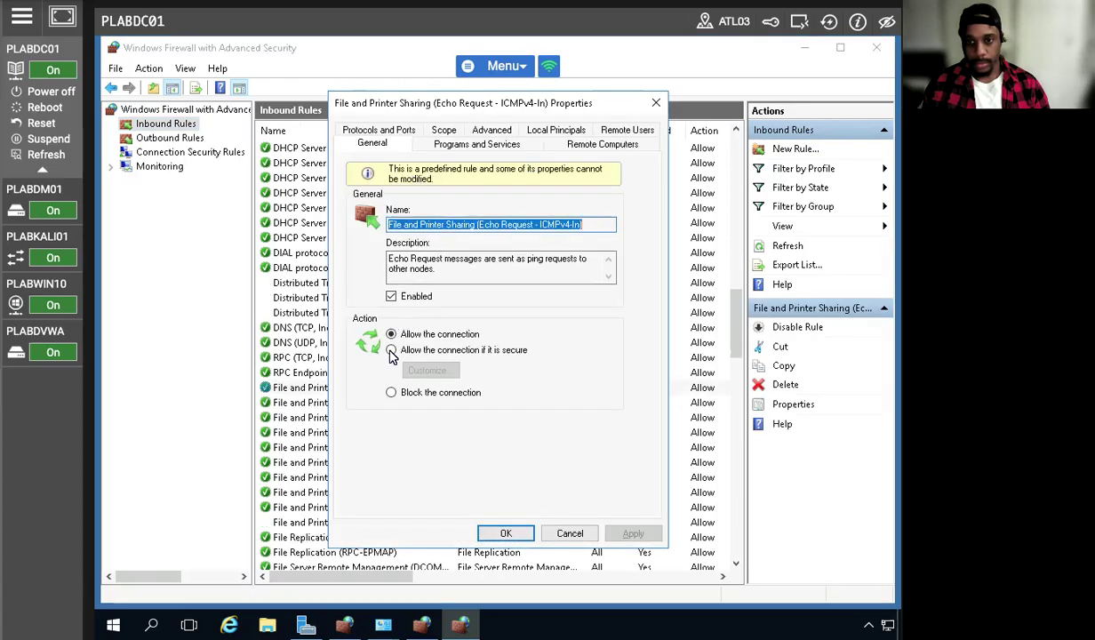
{"action": "left_click", "coordinate": [391, 392]}
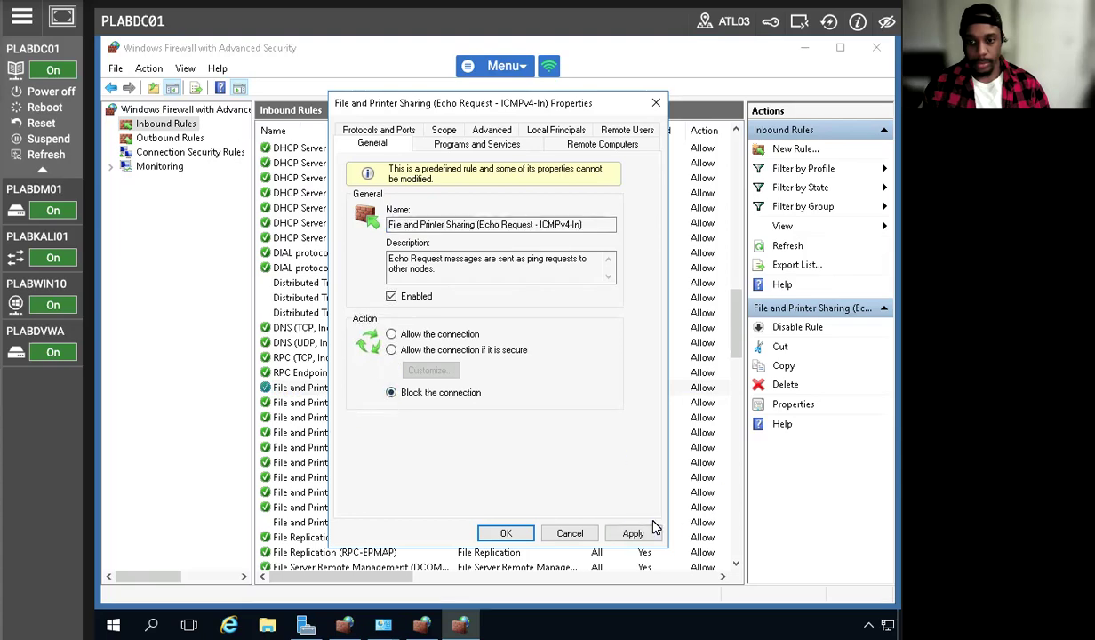
{"action": "left_click", "coordinate": [632, 532]}
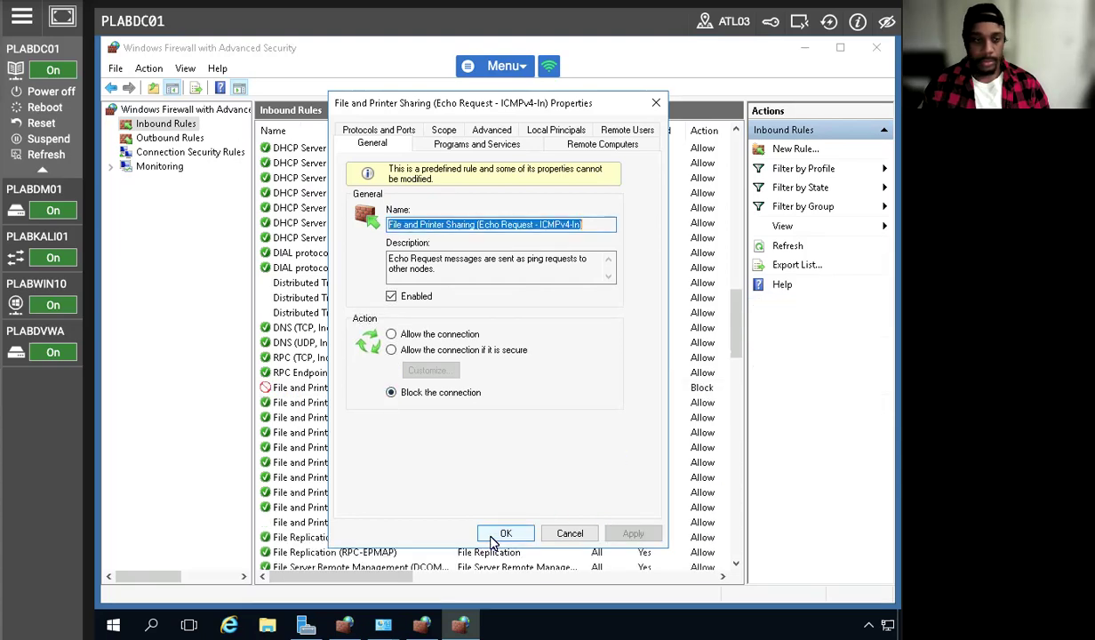
{"action": "left_click", "coordinate": [503, 534]}
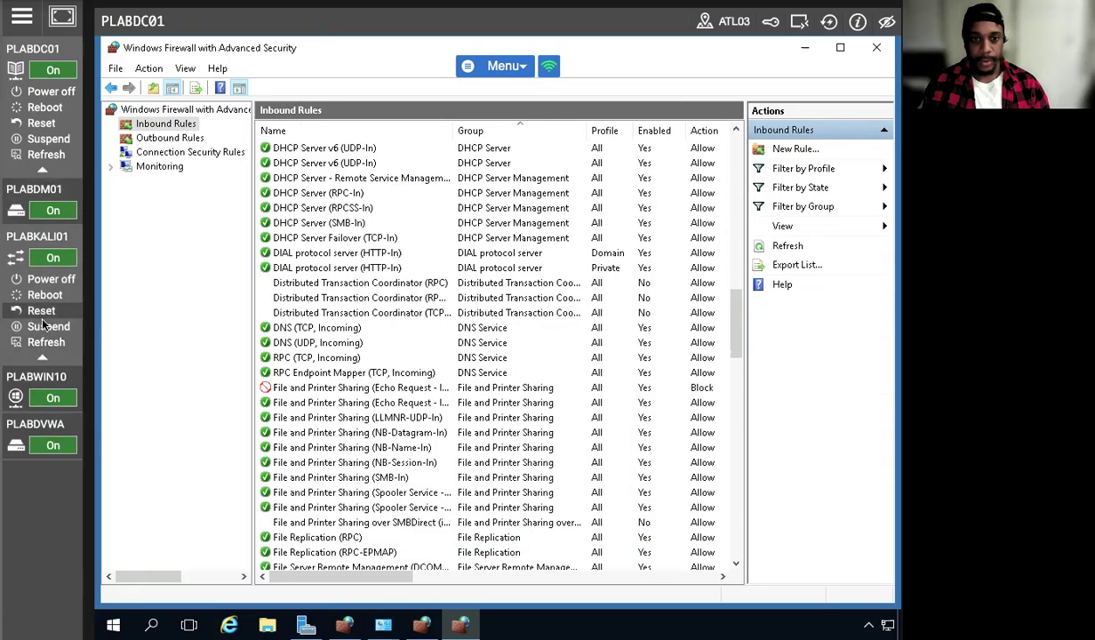
Switch to the PLABWIN10 machine and repeat ping plabdc01 in its command prompt
{"action": "left_click", "coordinate": [32, 285]}
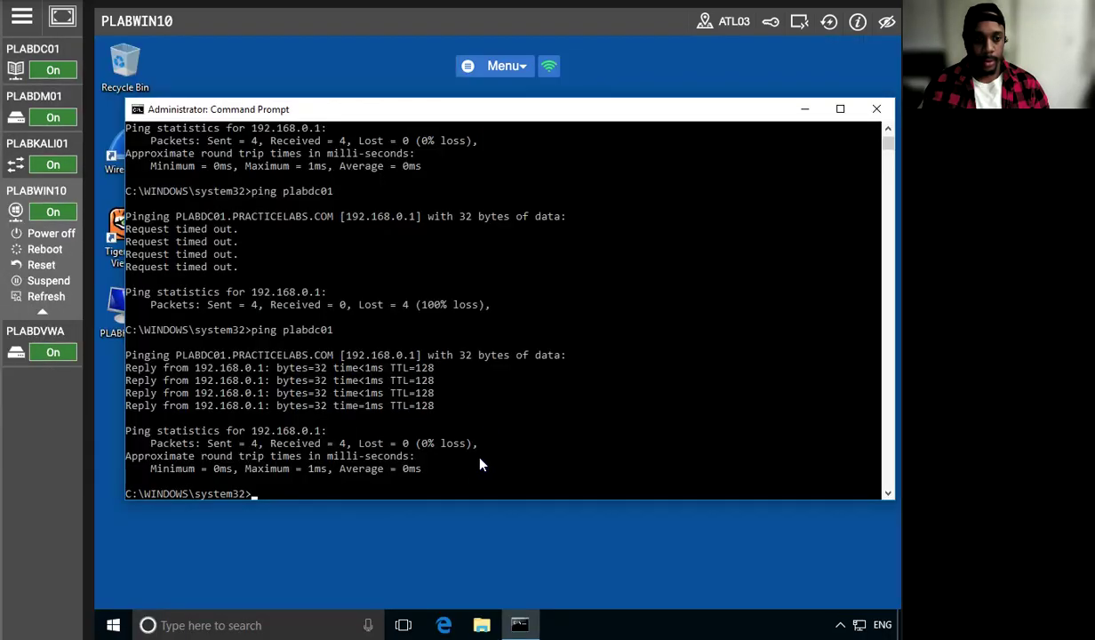
{"action": "left_click", "coordinate": [264, 497]}
{"action": "key", "text": "Up"}
{"action": "key", "text": "Return"}
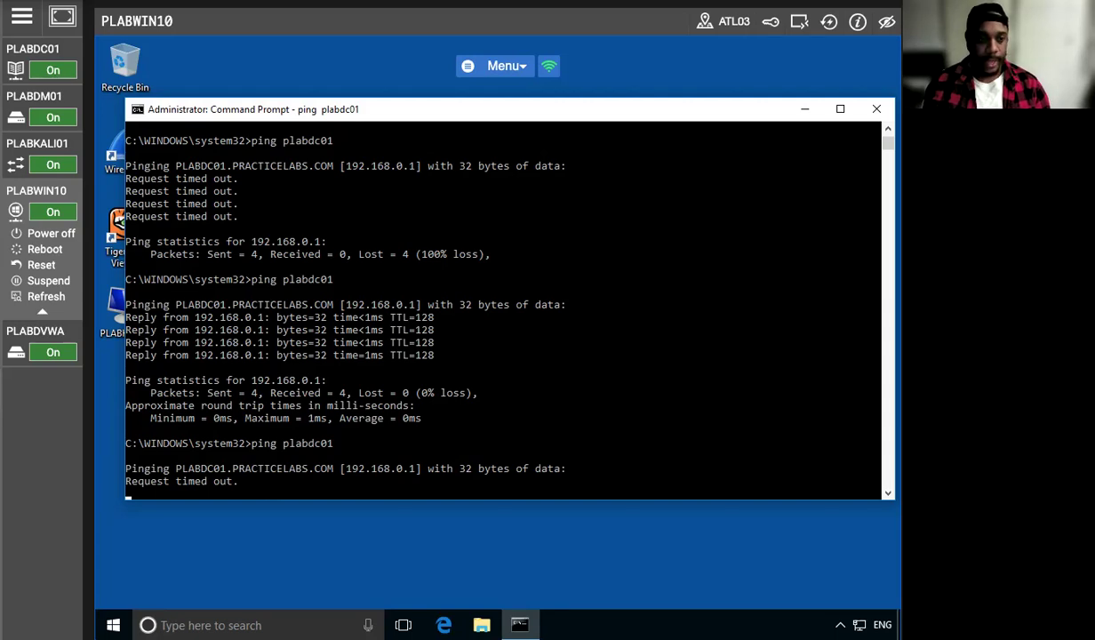
Return to the PLABDC01 machine, open an administrator command prompt and start entering a command beginning with net
{"action": "left_click", "coordinate": [44, 50]}
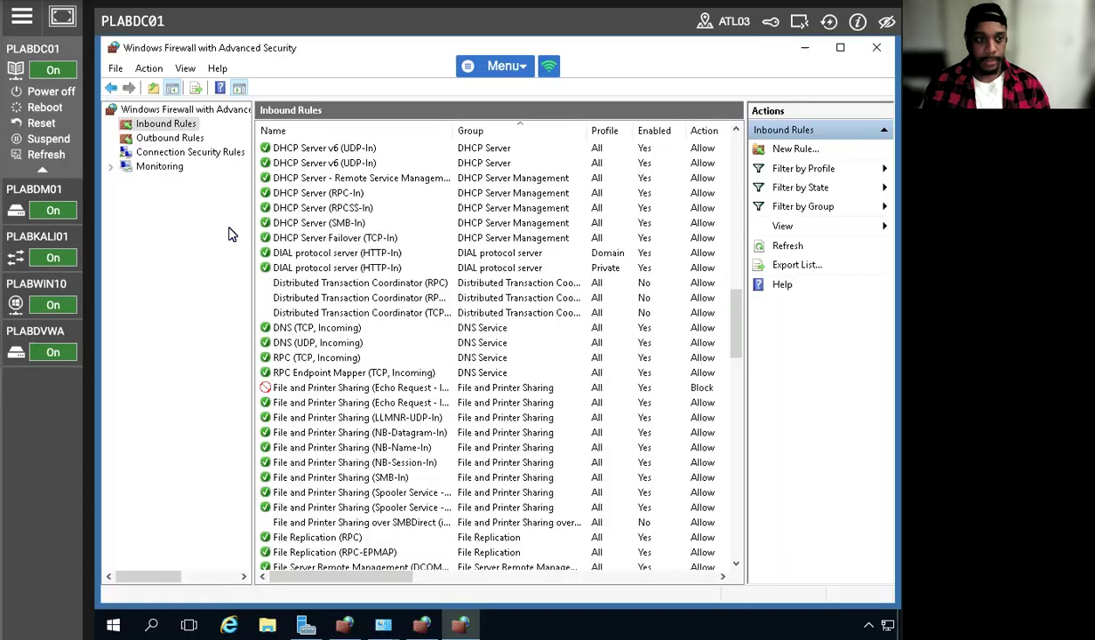
{"action": "right_click", "coordinate": [113, 625]}
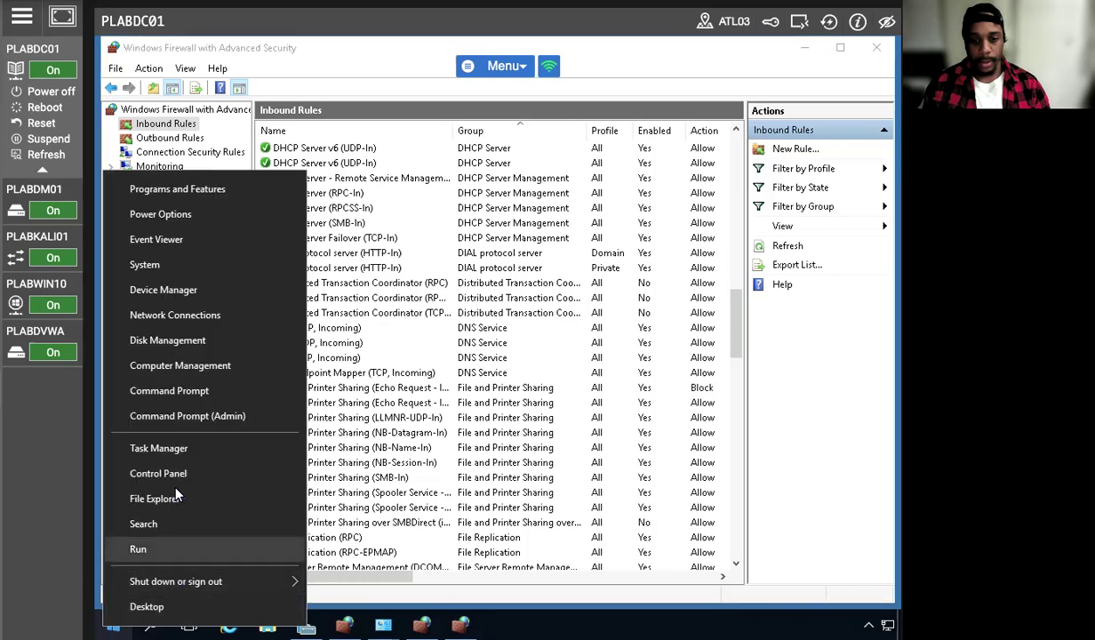
{"action": "left_click", "coordinate": [190, 418]}
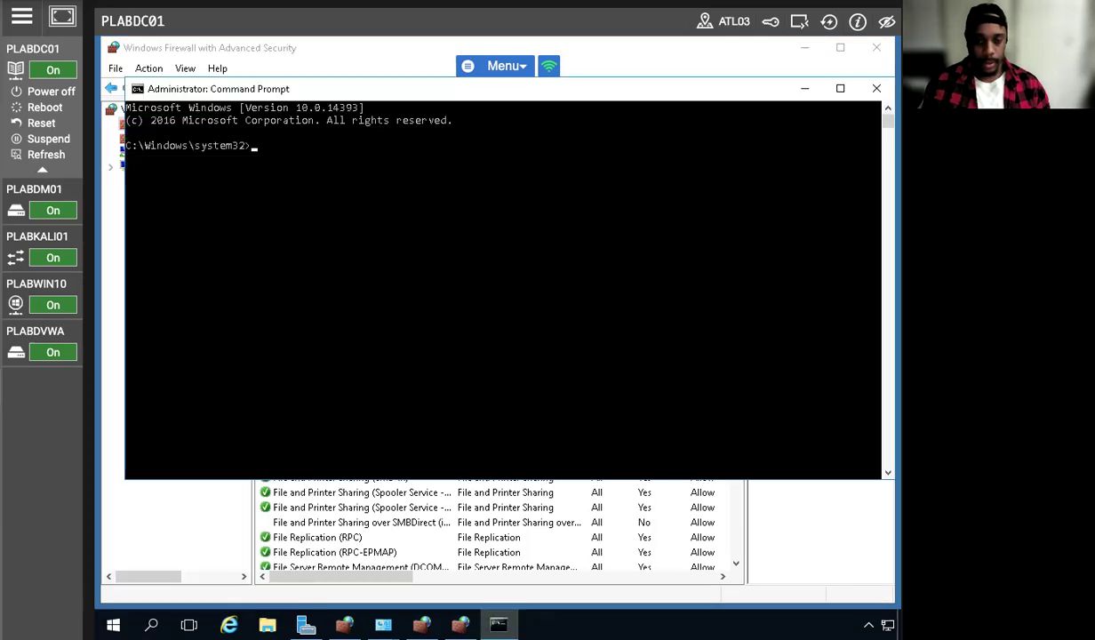
{"action": "type", "text": "net"}
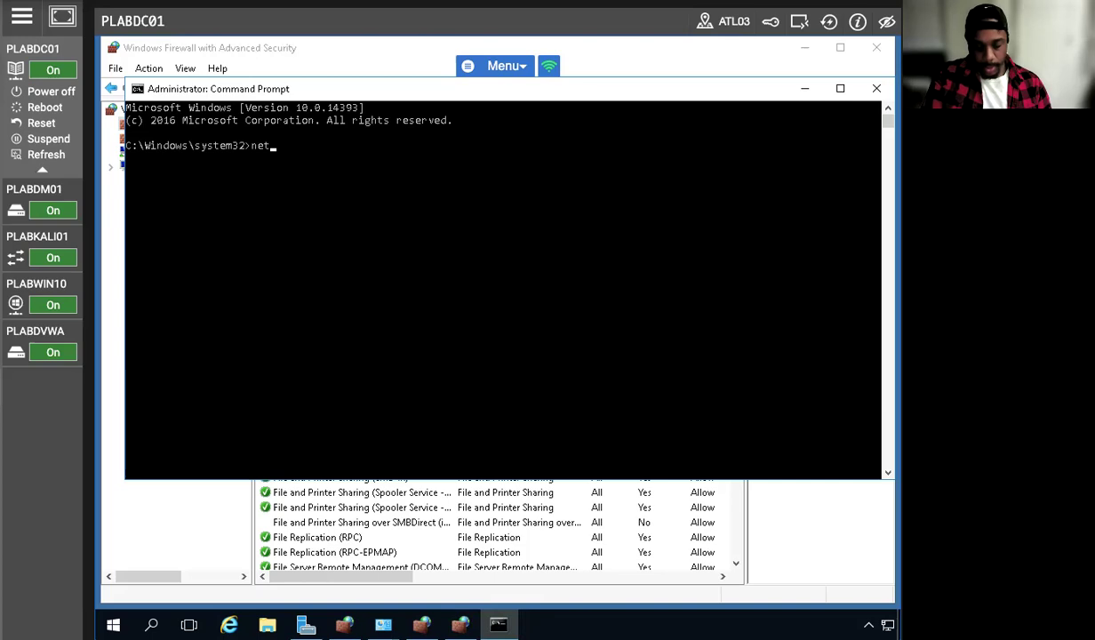
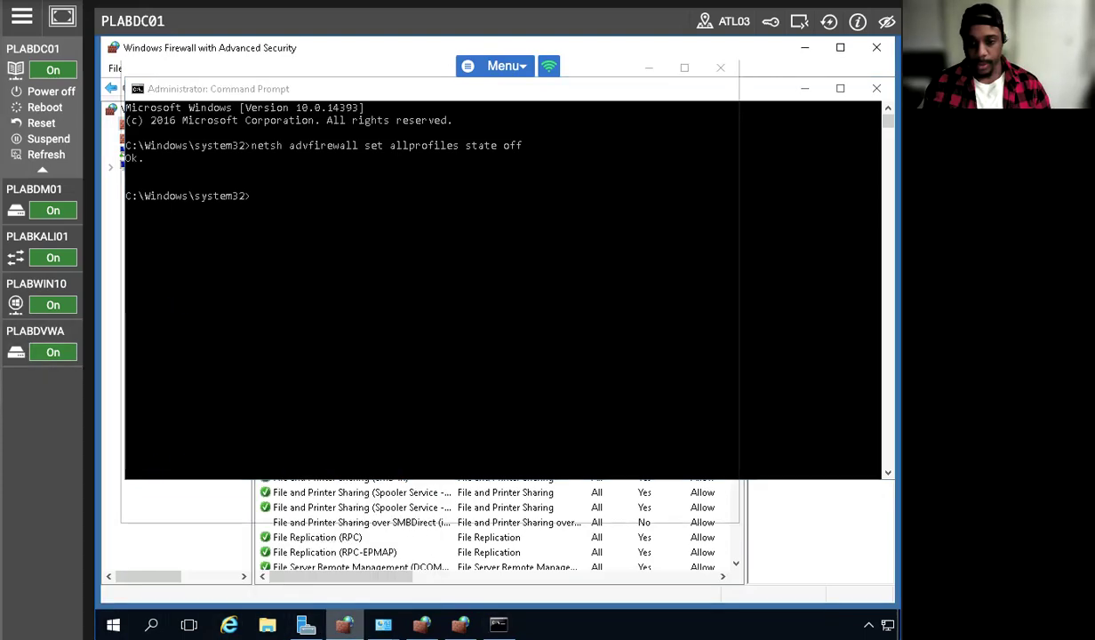
Return to the Windows Firewall with Advanced Security window and select the File and Printer Sharing over SMBDirect inbound rule
{"action": "left_click", "coordinate": [344, 625]}
{"action": "left_click", "coordinate": [297, 435]}
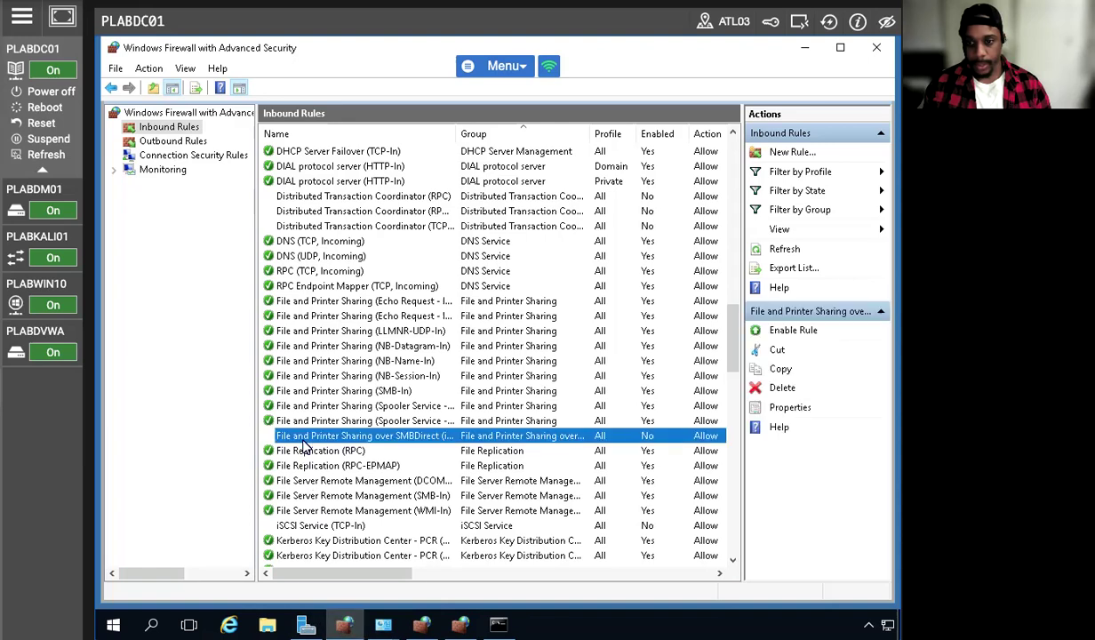
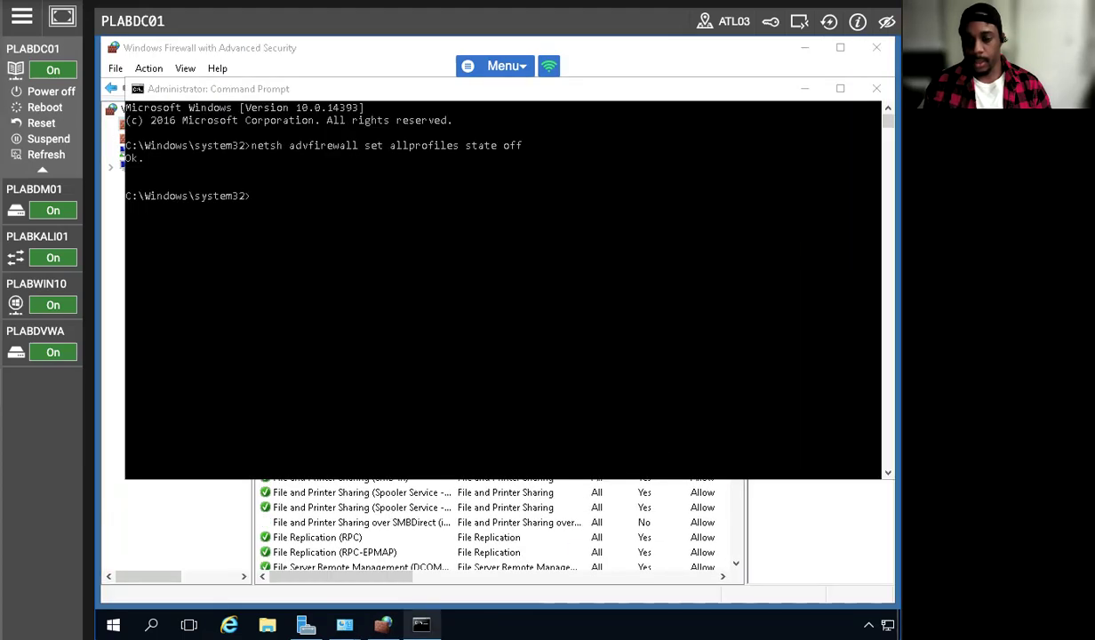
Close Windows Firewall with Advanced Security and open the Windows Firewall status page through the Network and Sharing Center
{"action": "left_click", "coordinate": [421, 625]}
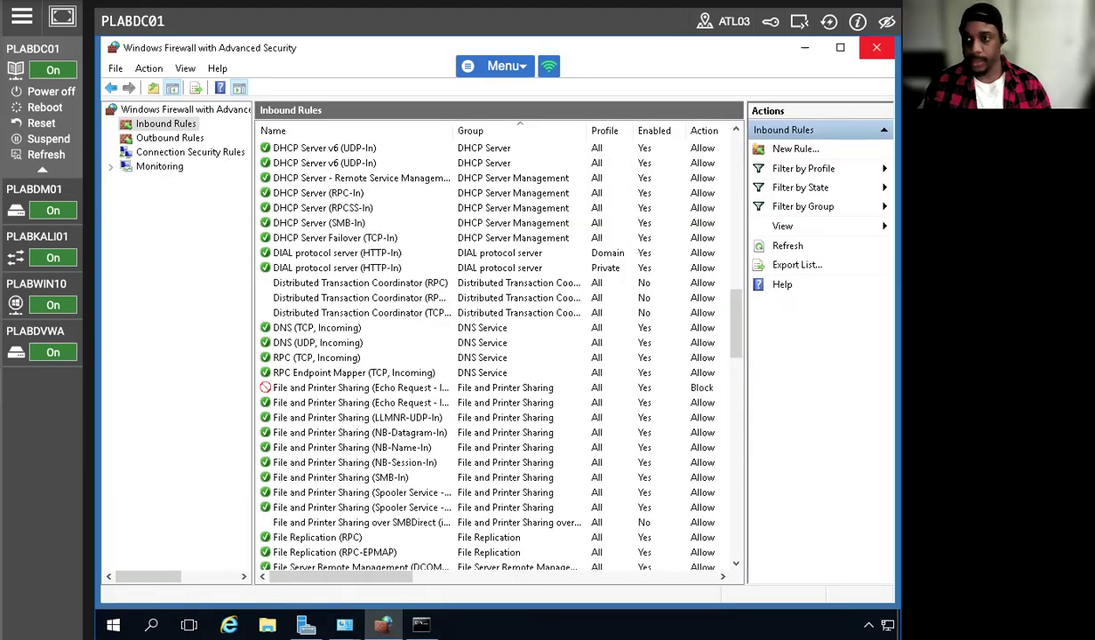
{"action": "left_click", "coordinate": [877, 48]}
{"action": "right_click", "coordinate": [888, 625]}
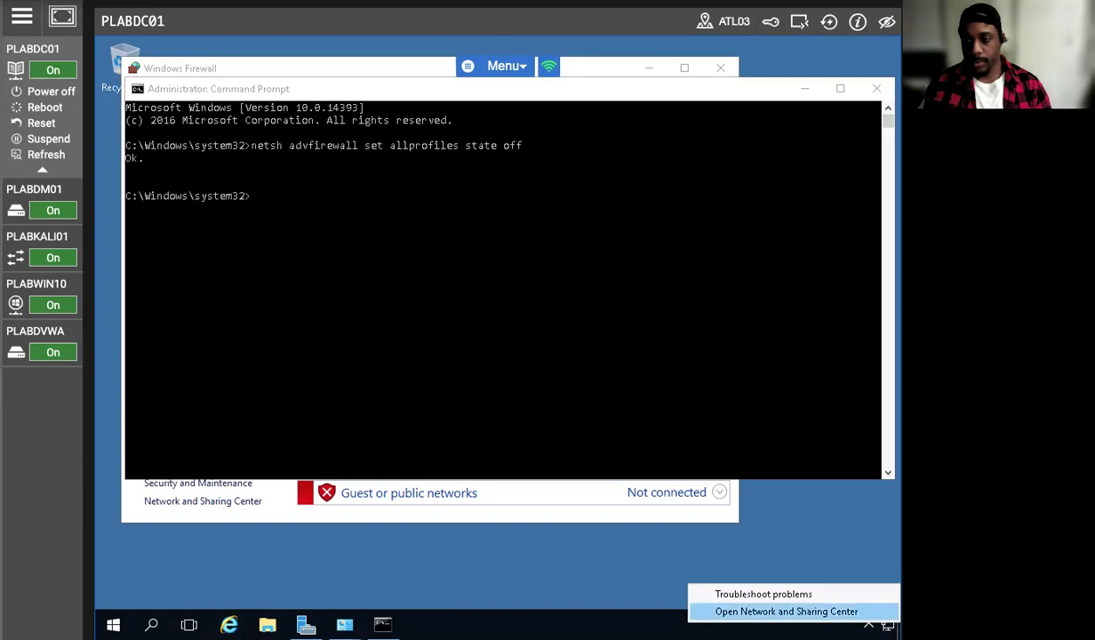
{"action": "left_click", "coordinate": [787, 612]}
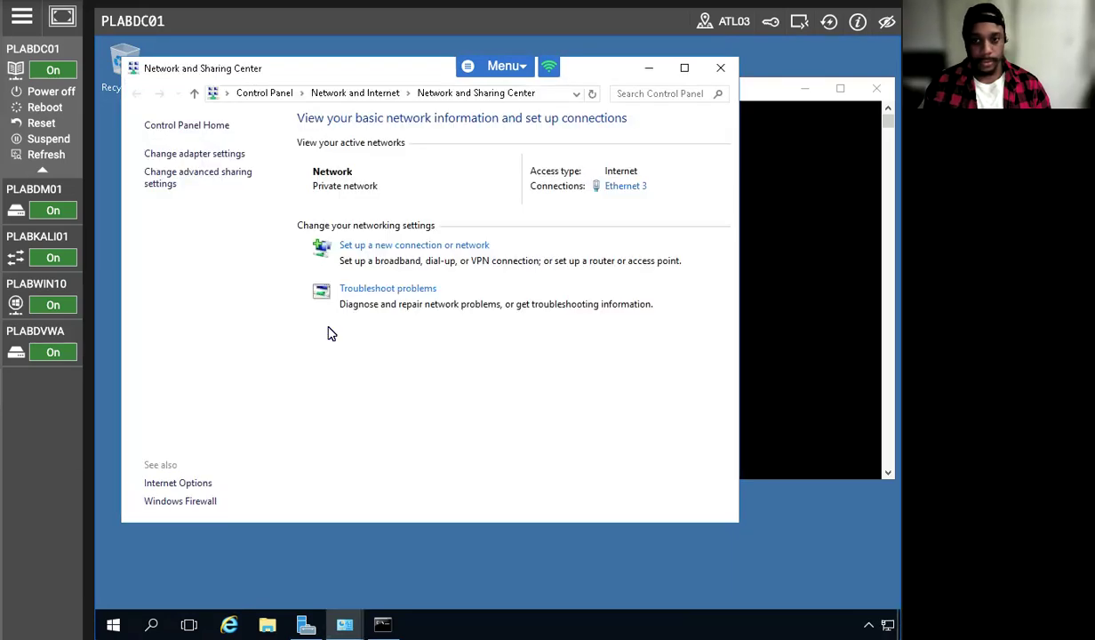
{"action": "left_click", "coordinate": [182, 502]}
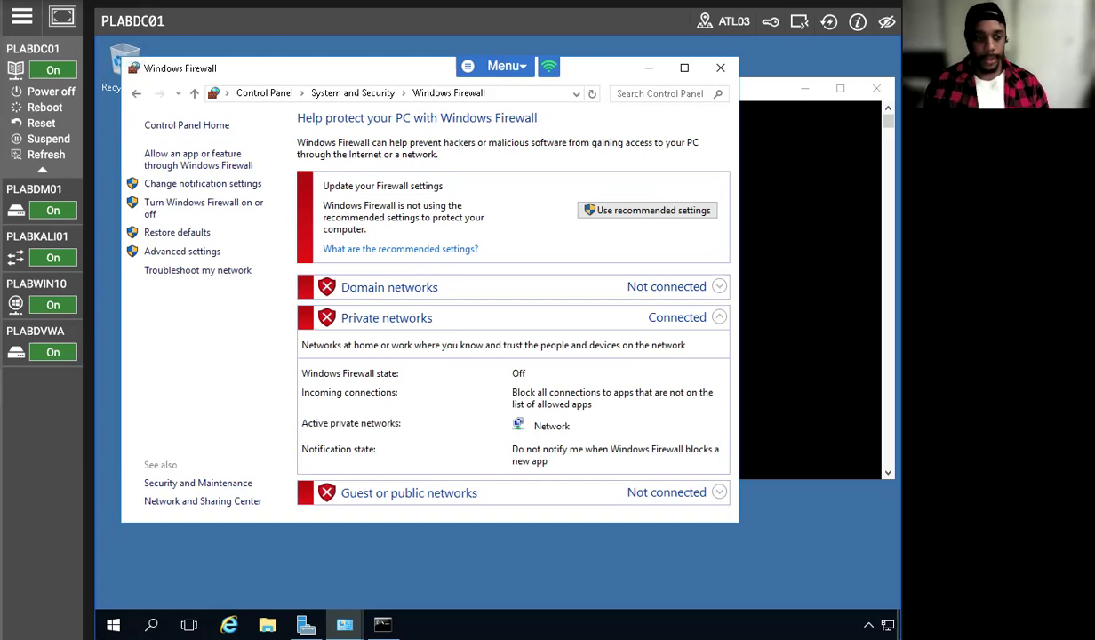
Switch to PLABWIN10, ping plabdc01 again from its command prompt, and return to PLABDC01
{"action": "left_click", "coordinate": [35, 282]}
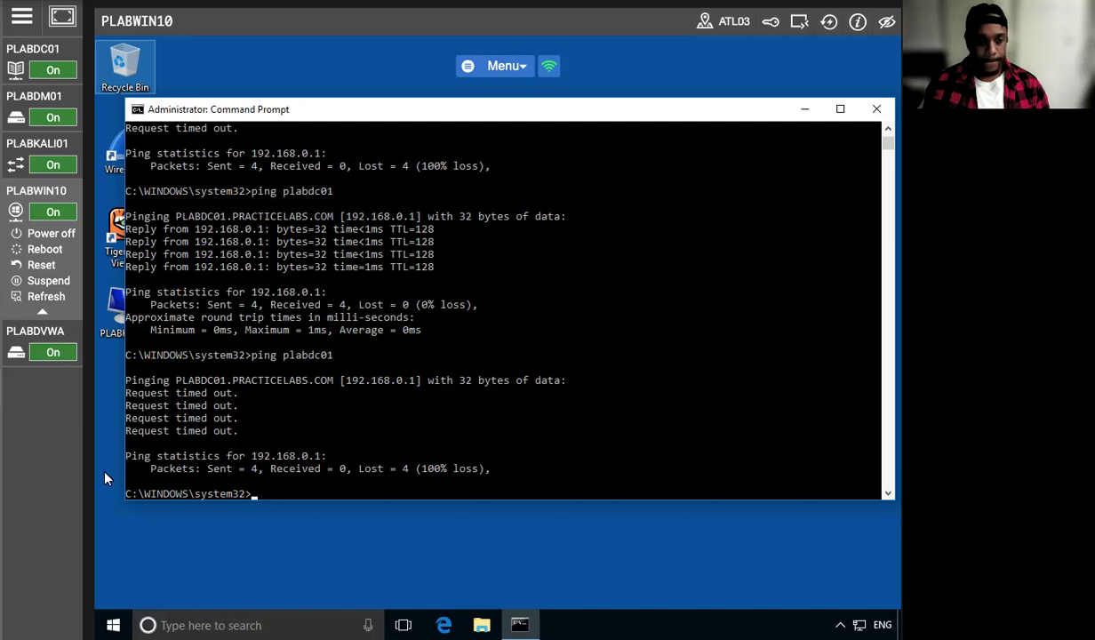
{"action": "left_click", "coordinate": [433, 498]}
{"action": "key", "text": "Up"}
{"action": "key", "text": "Return"}
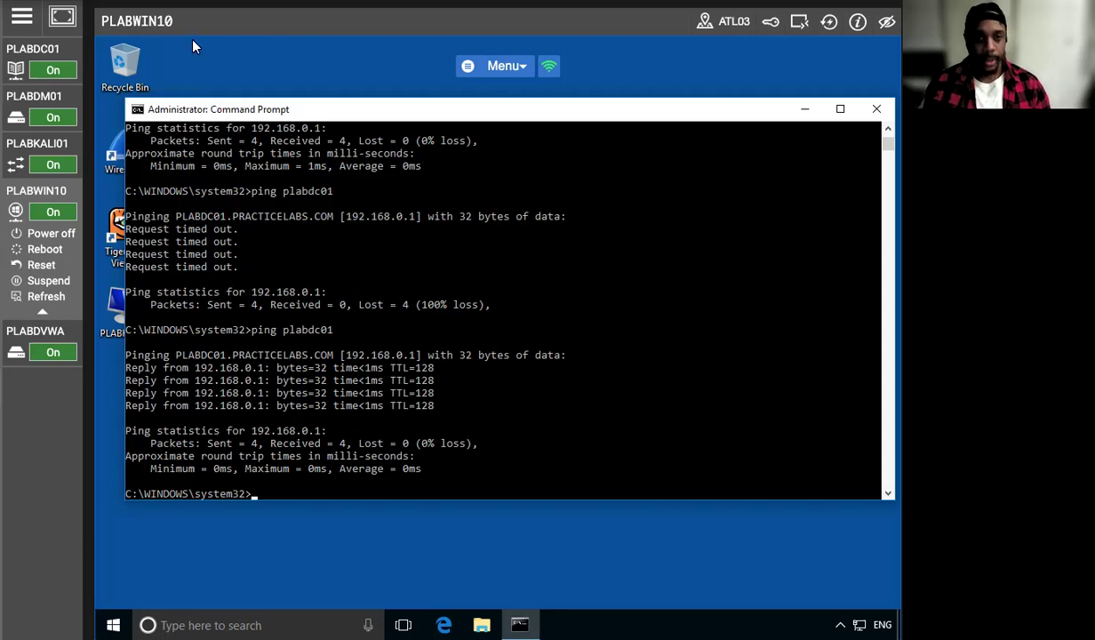
{"action": "left_click", "coordinate": [38, 56]}
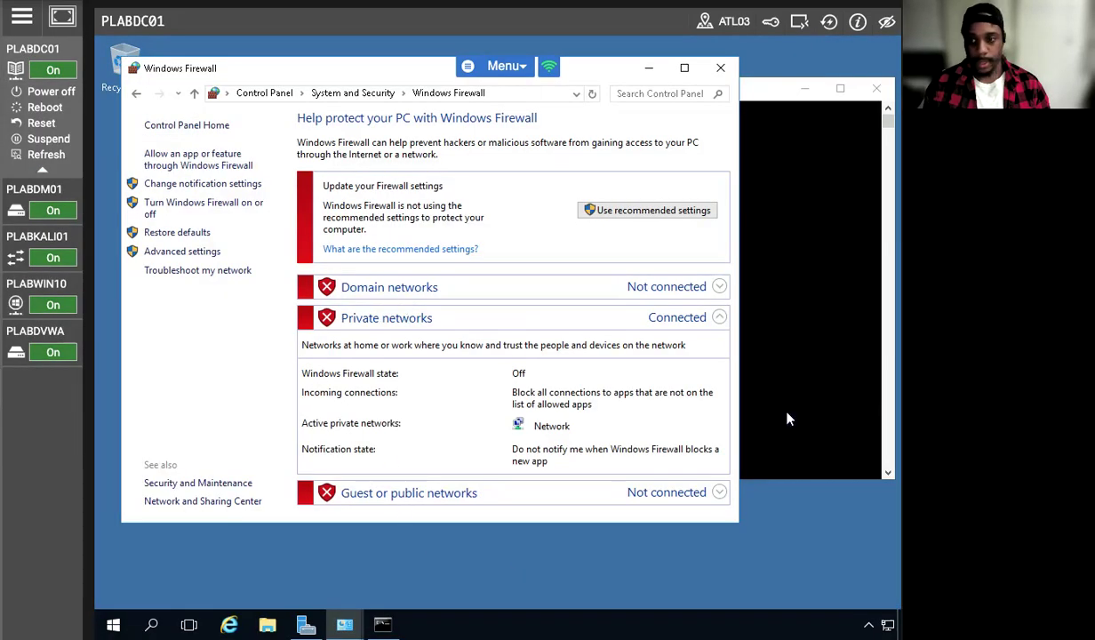
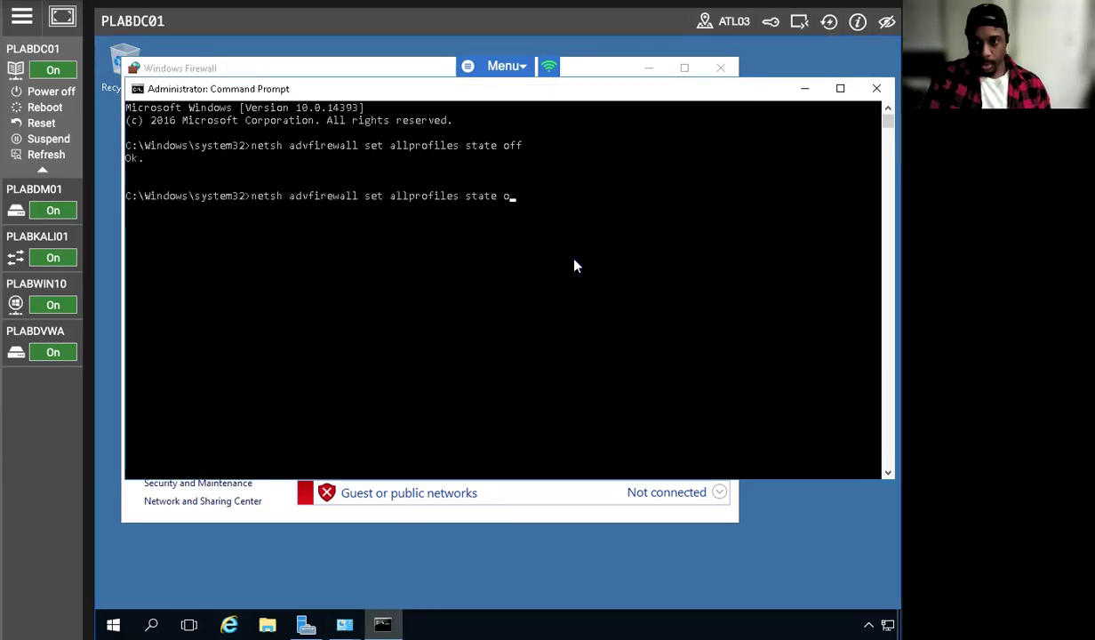
Turn all firewall profiles back on with netsh advfirewall set allprofiles state on, and close the command prompt
{"action": "type", "text": "n"}
{"action": "key", "text": "Return"}
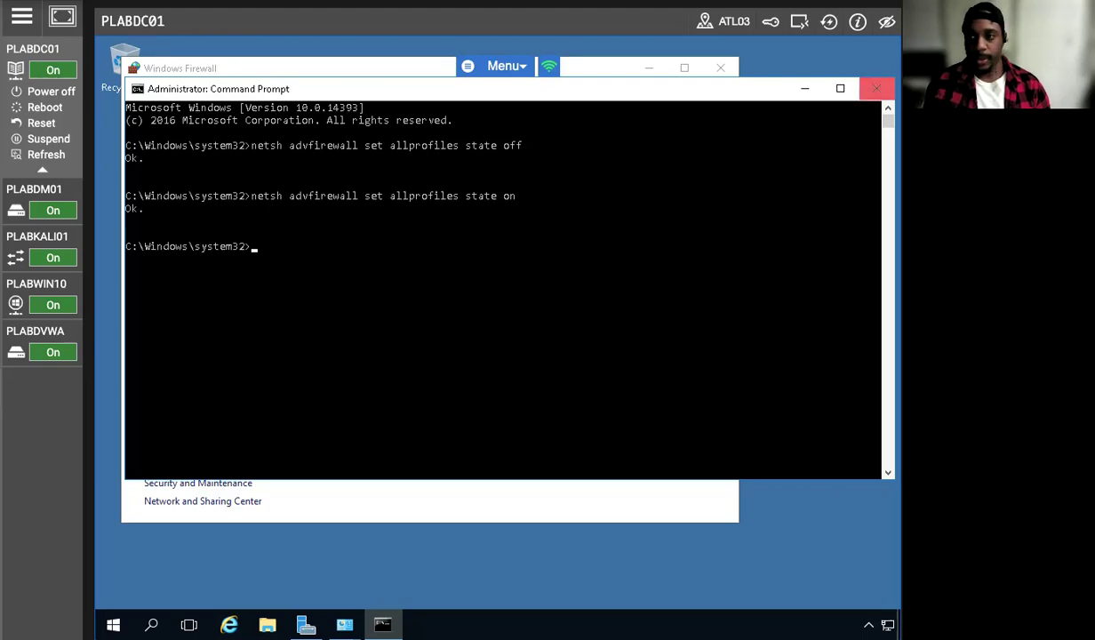
{"action": "left_click", "coordinate": [876, 89]}
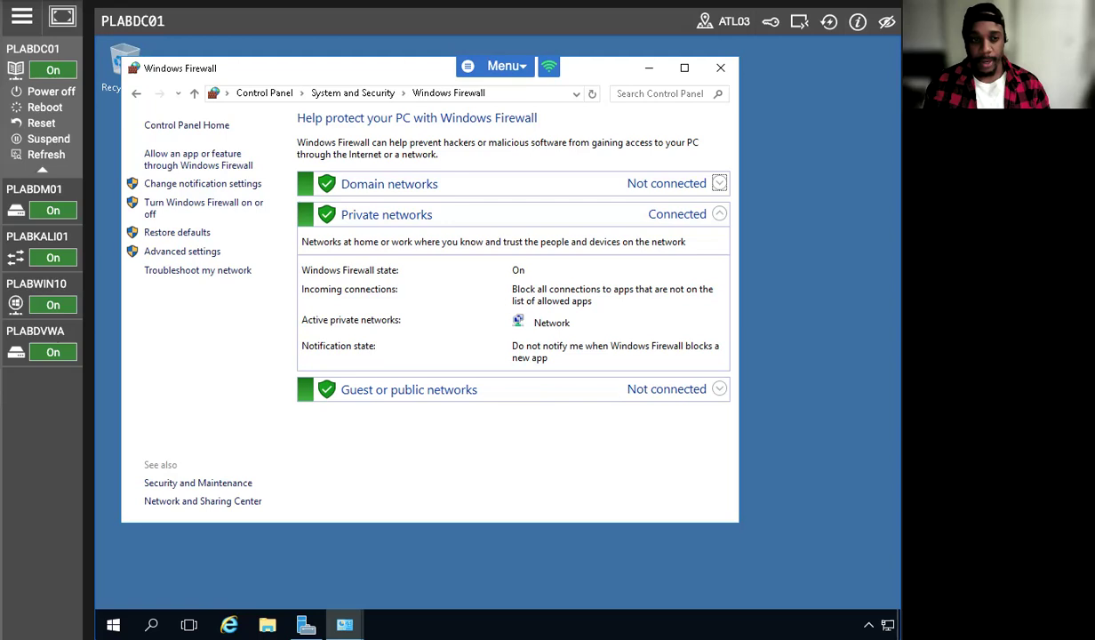
Open the firewall's advanced settings and select the blocking File and Printer Sharing (Echo Request) rule among the inbound rules, reconnecting to PLABDC01 if needed
{"action": "left_click", "coordinate": [181, 252]}
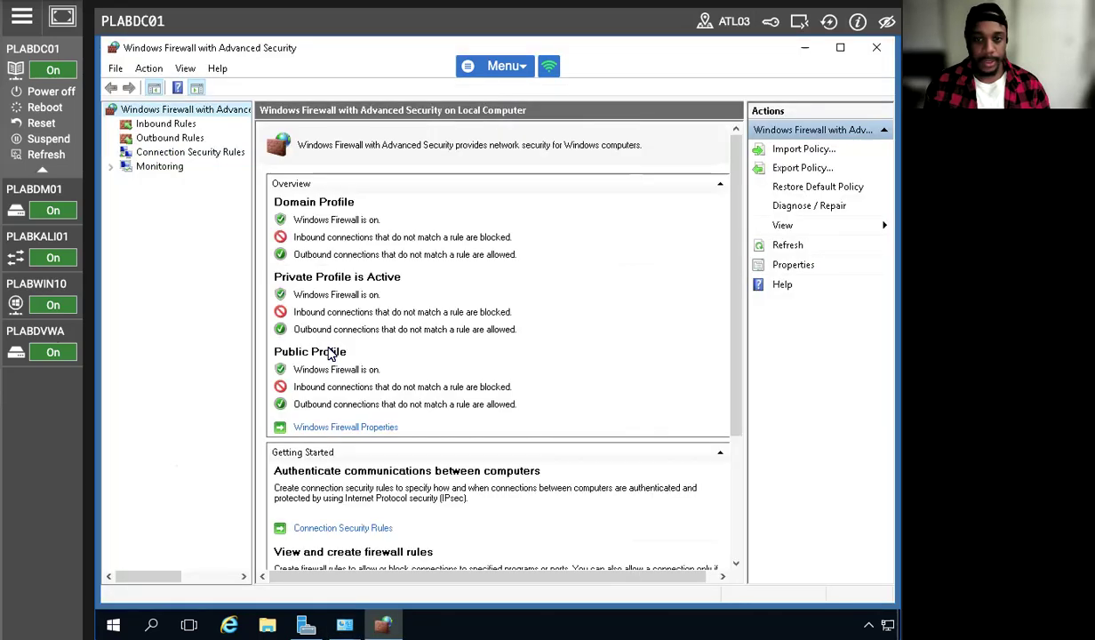
{"action": "left_click", "coordinate": [178, 124]}
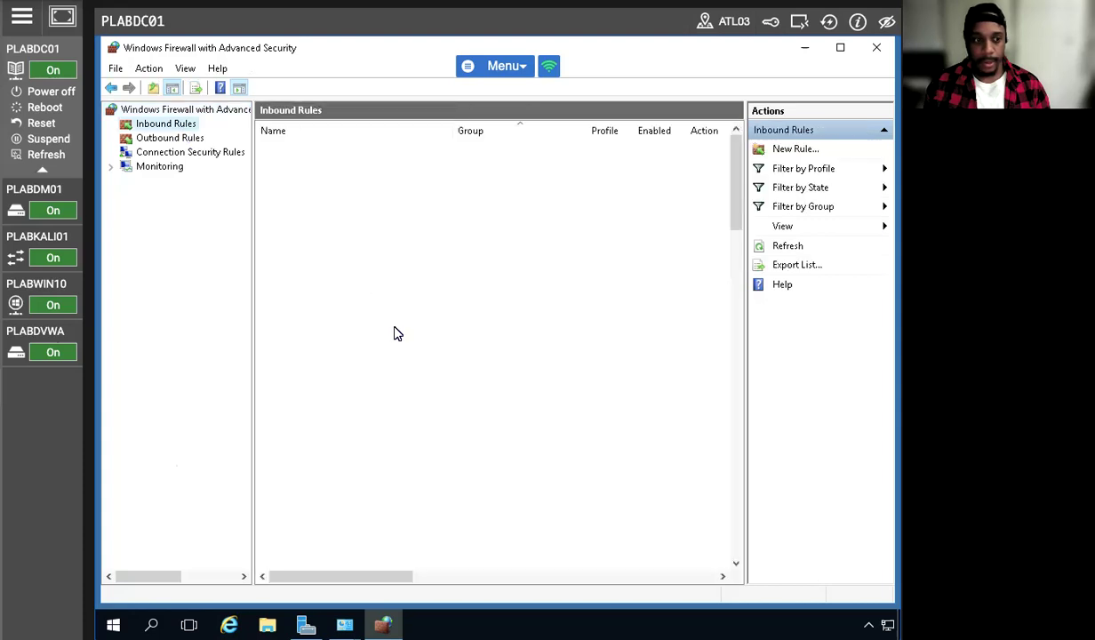
{"action": "scroll", "coordinate": [397, 333], "scroll_direction": "down", "scroll_amount": 15}
{"action": "scroll", "coordinate": [398, 356], "scroll_direction": "down", "scroll_amount": 1}
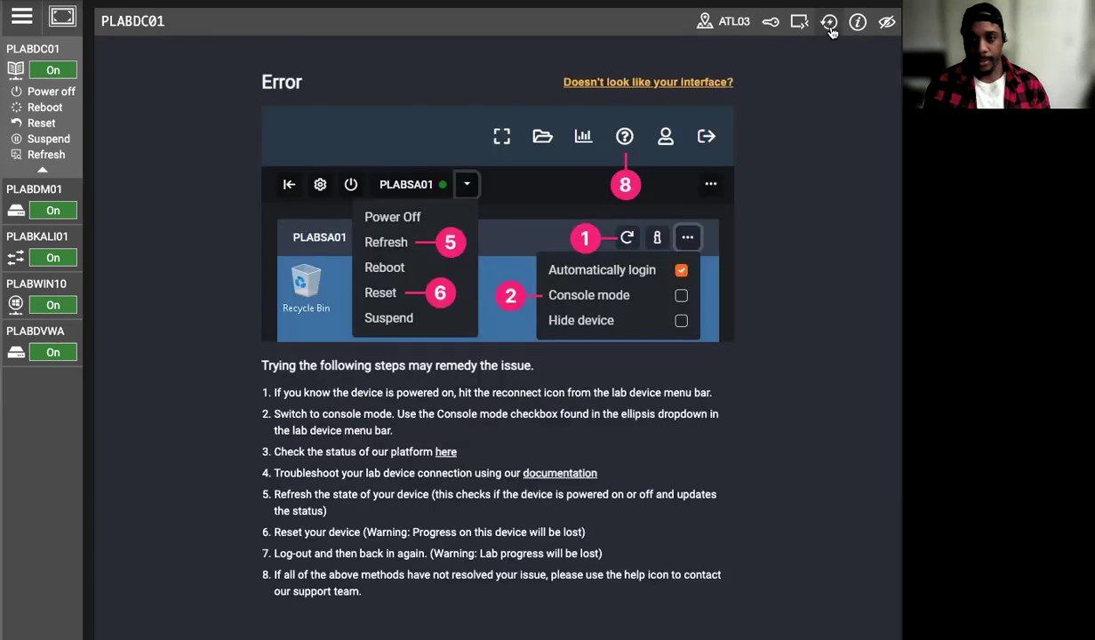
{"action": "left_click", "coordinate": [829, 24]}
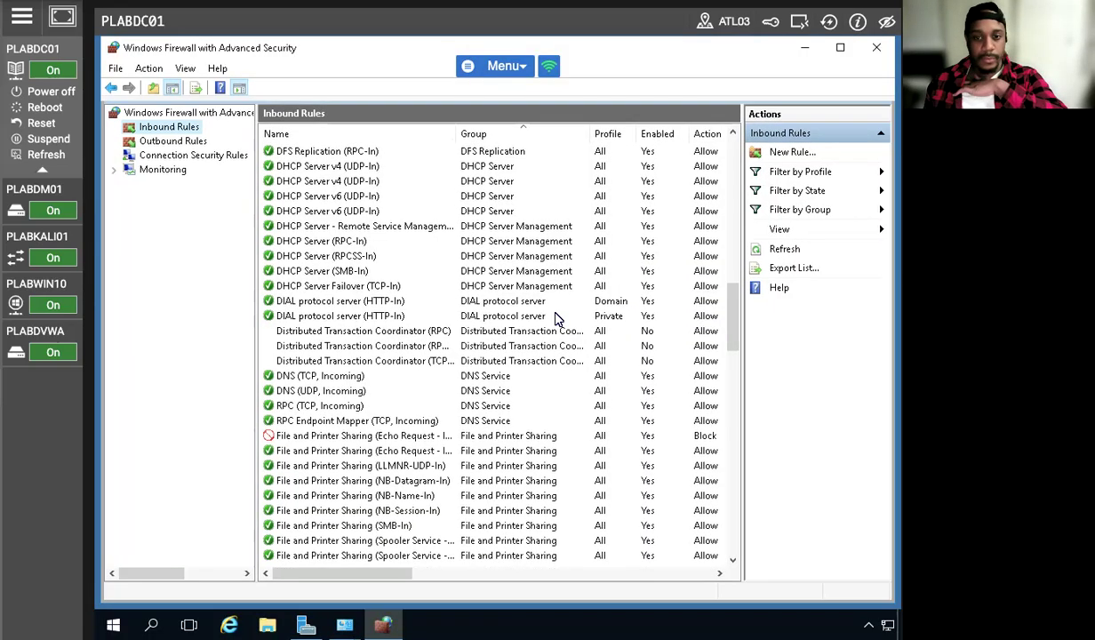
{"action": "scroll", "coordinate": [556, 320], "scroll_direction": "down", "scroll_amount": 4}
{"action": "left_click", "coordinate": [307, 259]}
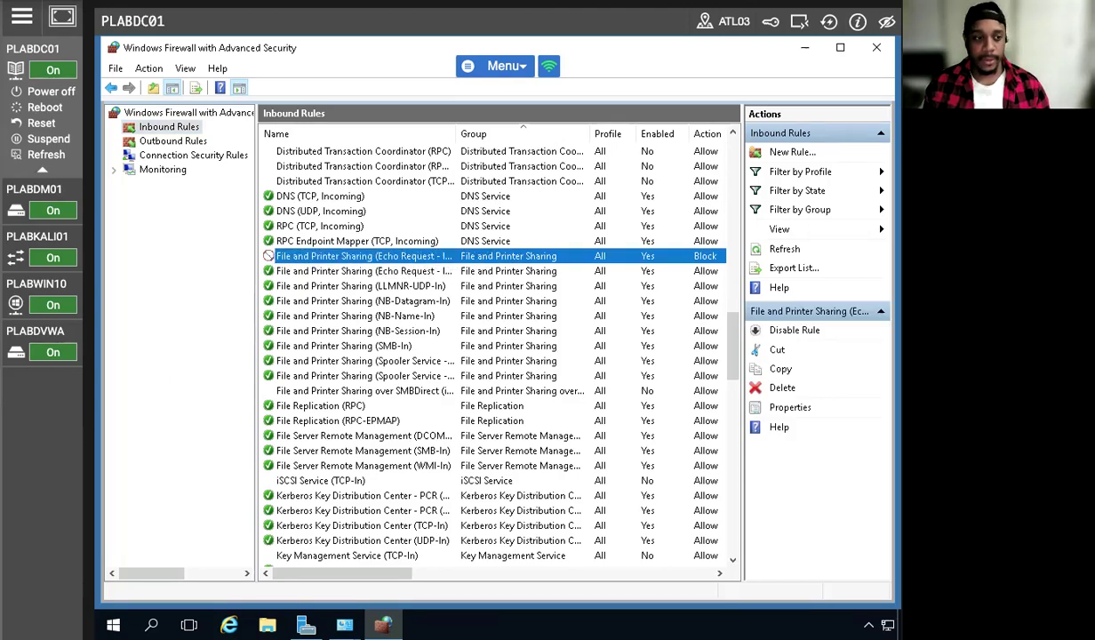
Switch to PLABWIN10 and ping plabdc01 again from its command prompt
{"action": "mouse_move", "coordinate": [69, 304]}
{"action": "left_click", "coordinate": [39, 285]}
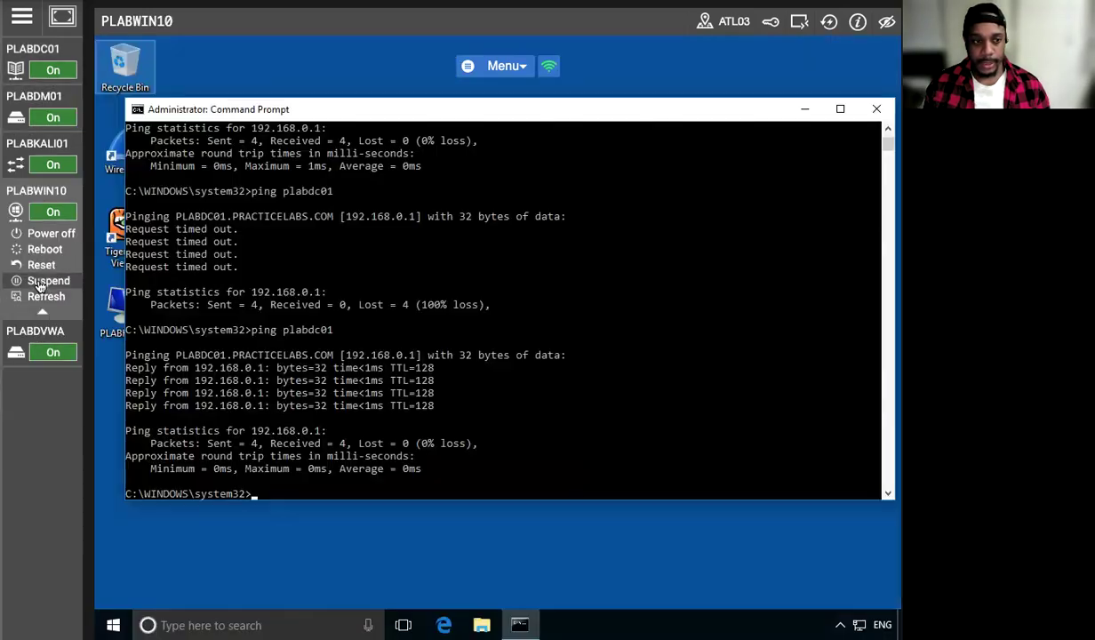
{"action": "left_click", "coordinate": [254, 496]}
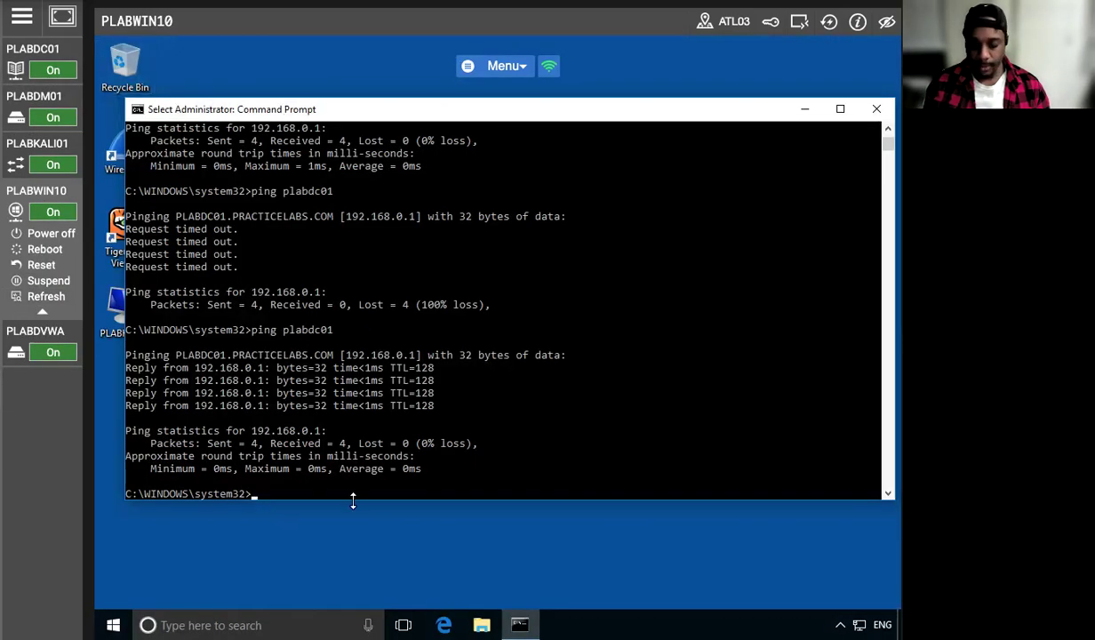
{"action": "key", "text": "Up"}
{"action": "key", "text": "Return"}
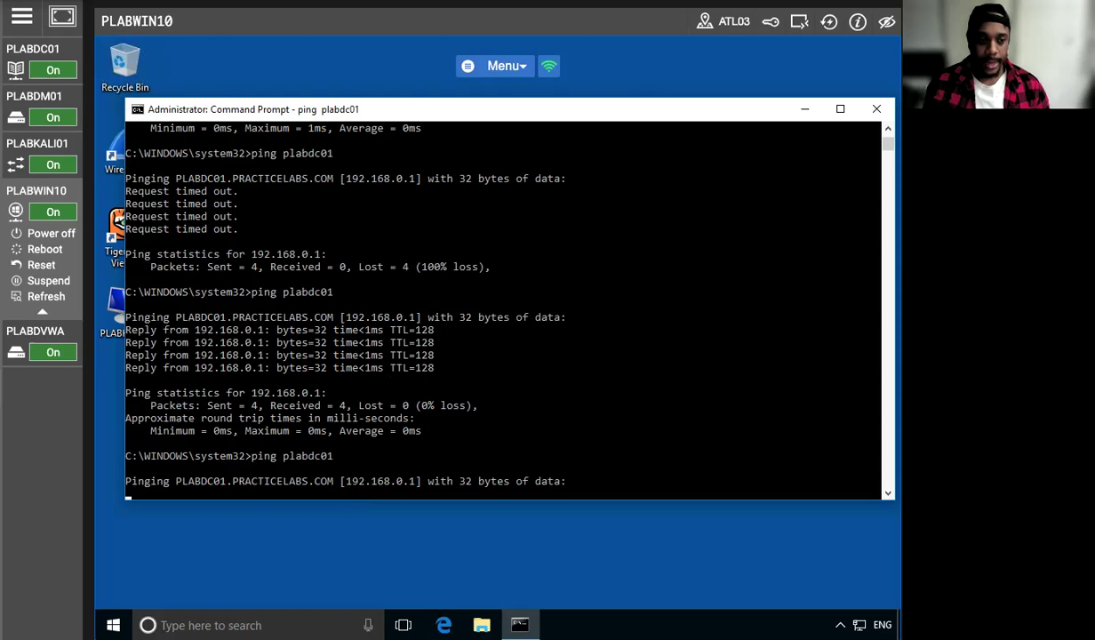